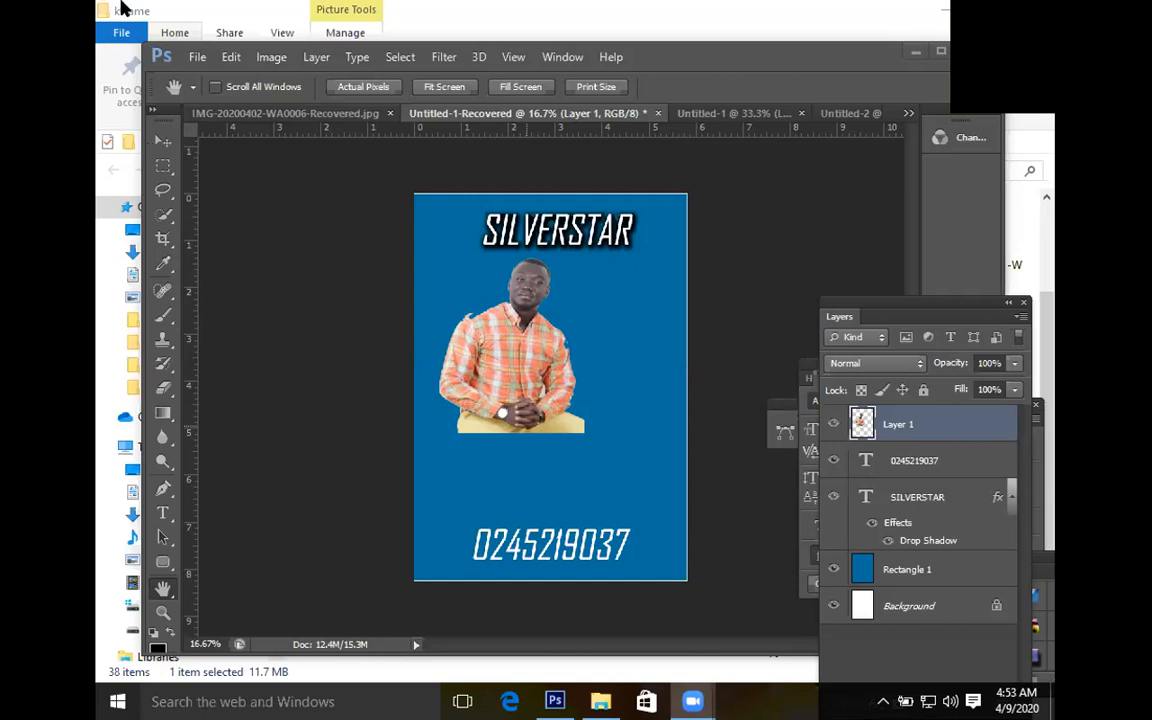
Step: Create a new white A6 document, 105 × 148 mm, at 300 pixels/inch in 8-bit RGB colour
{"action": "left_click", "coordinate": [197, 57]}
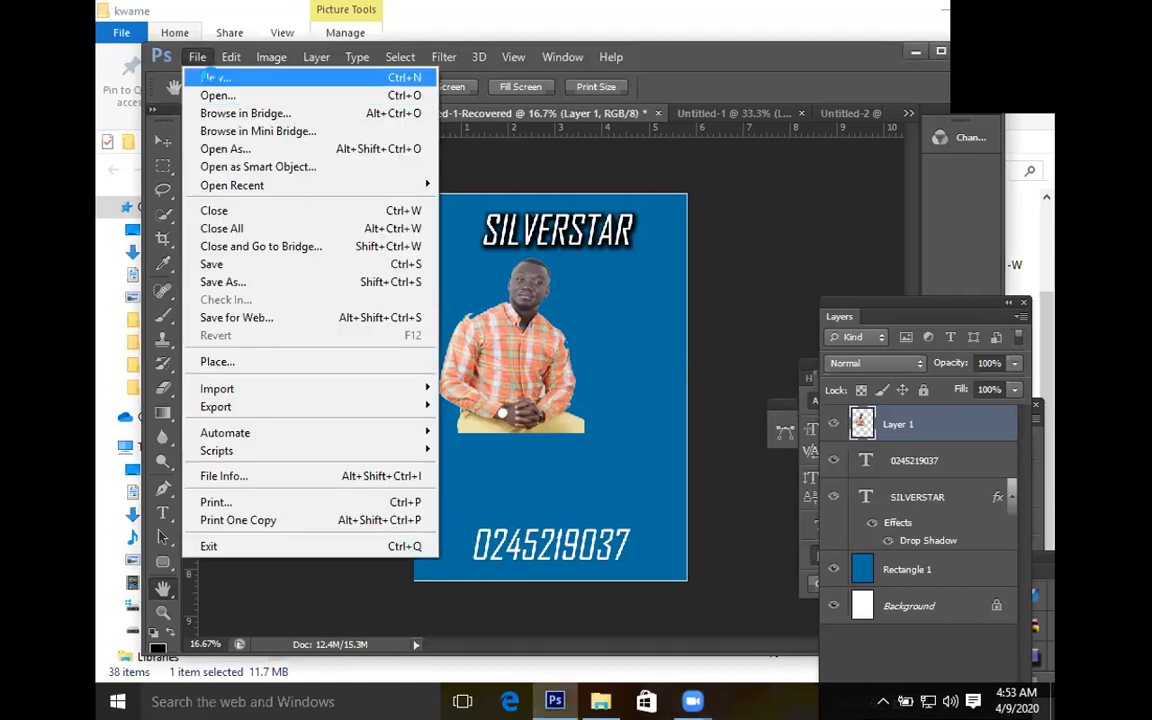
{"action": "left_click", "coordinate": [201, 75]}
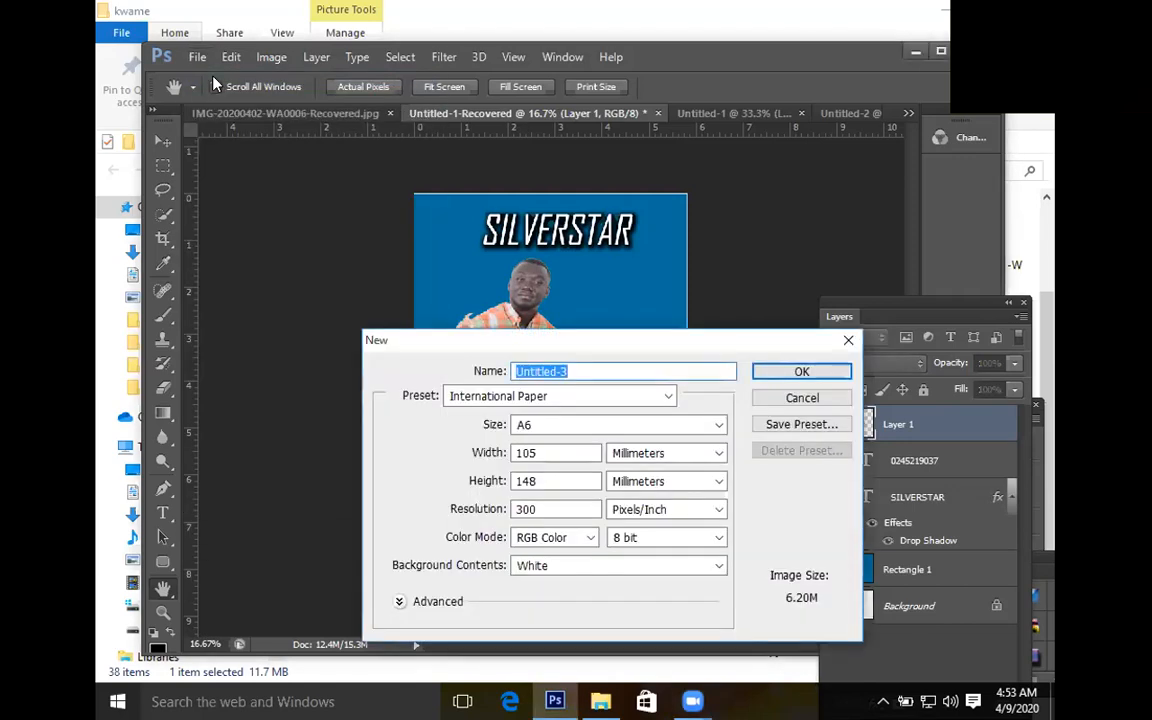
{"action": "key", "text": "Return"}
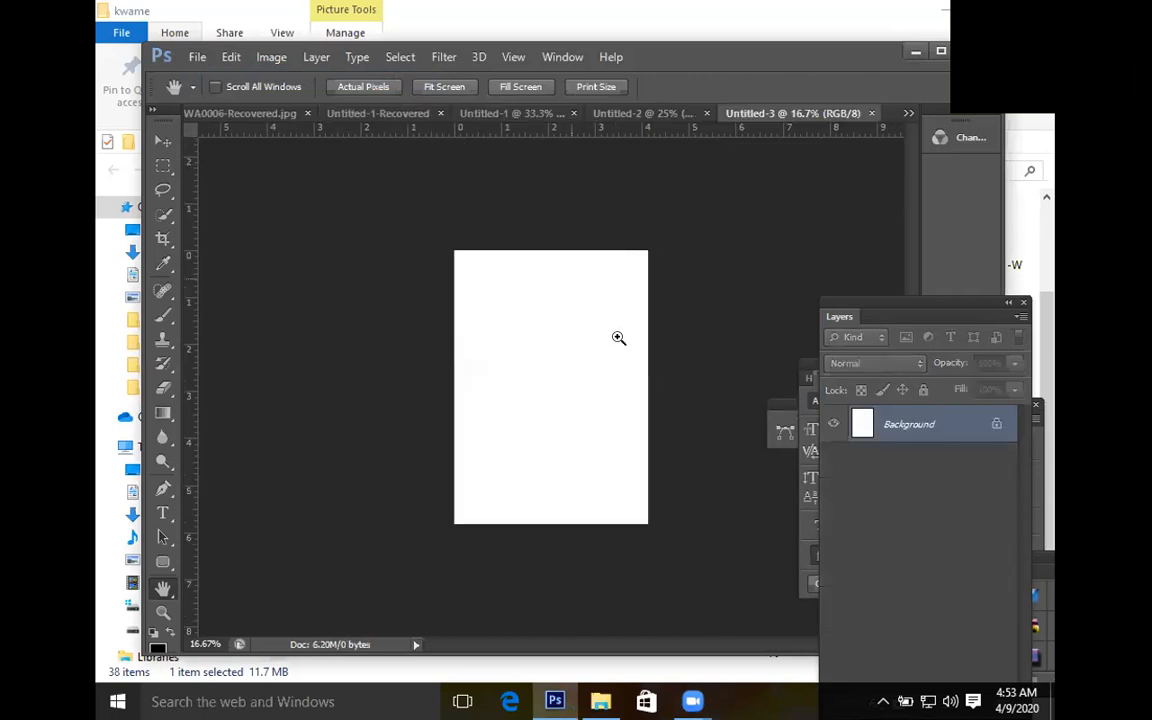
{"action": "key", "text": "ctrl+plus"}
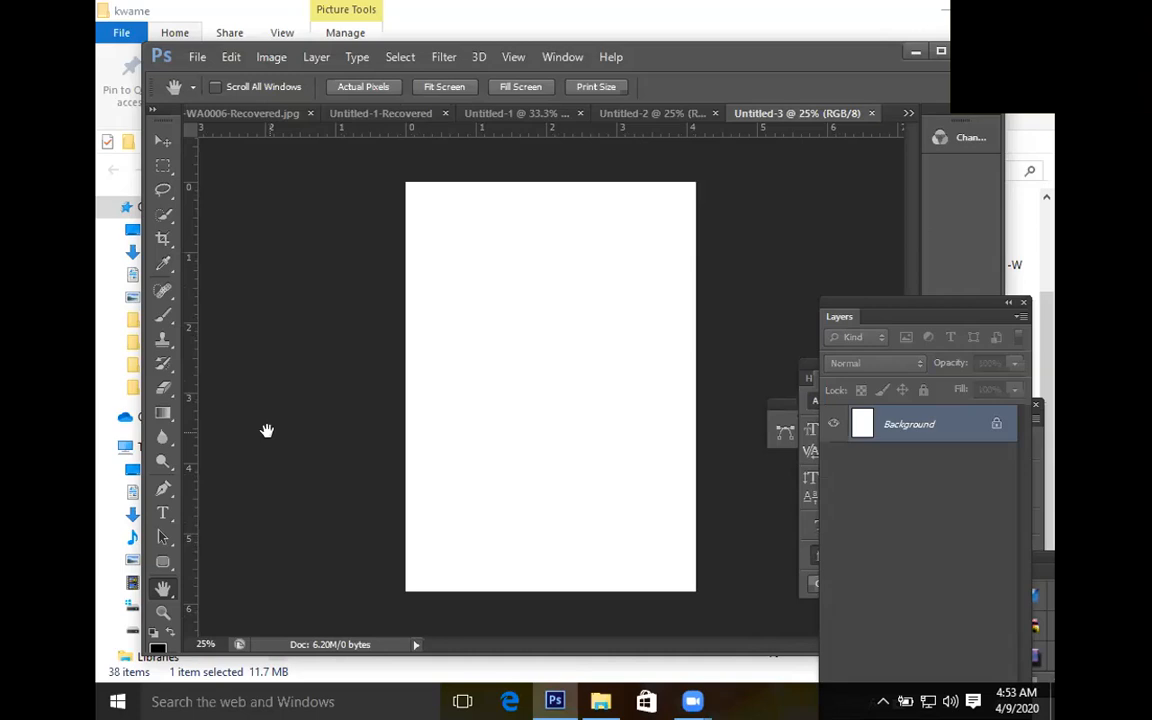
Step: Fill the blank background with a linear black-to-white gradient running diagonally from the upper-left corner to the lower-right corner
{"action": "left_click", "coordinate": [164, 414]}
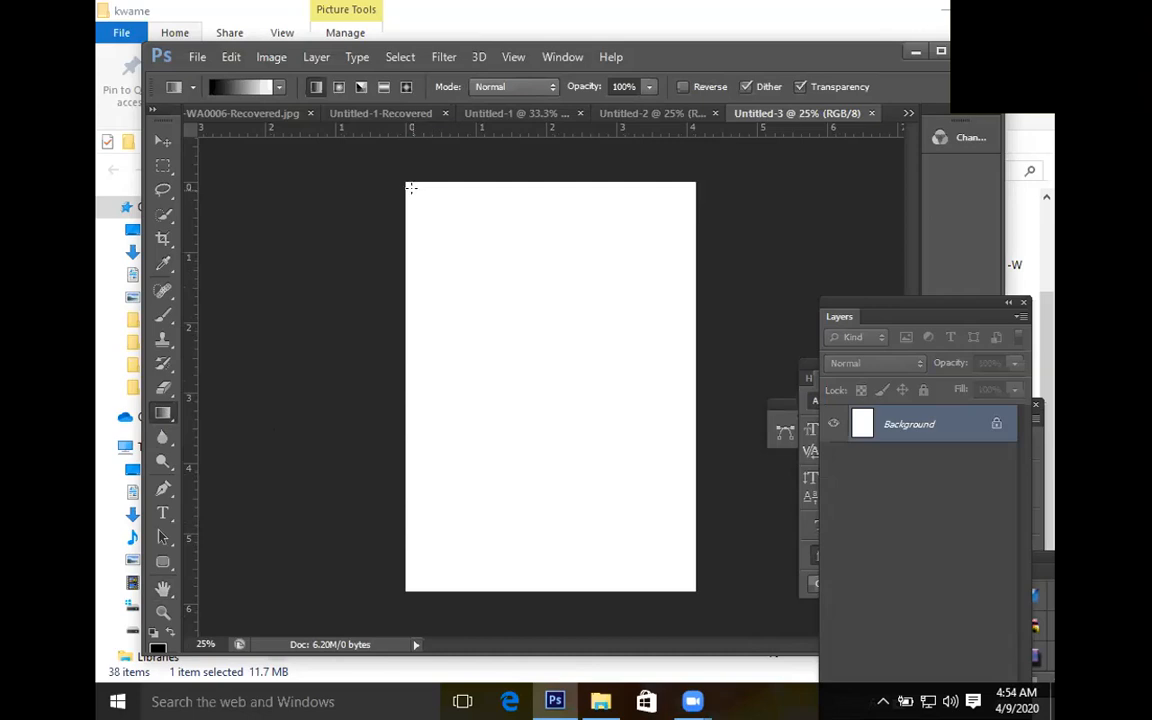
{"action": "left_click_drag", "start_coordinate": [411, 188], "coordinate": [684, 578]}
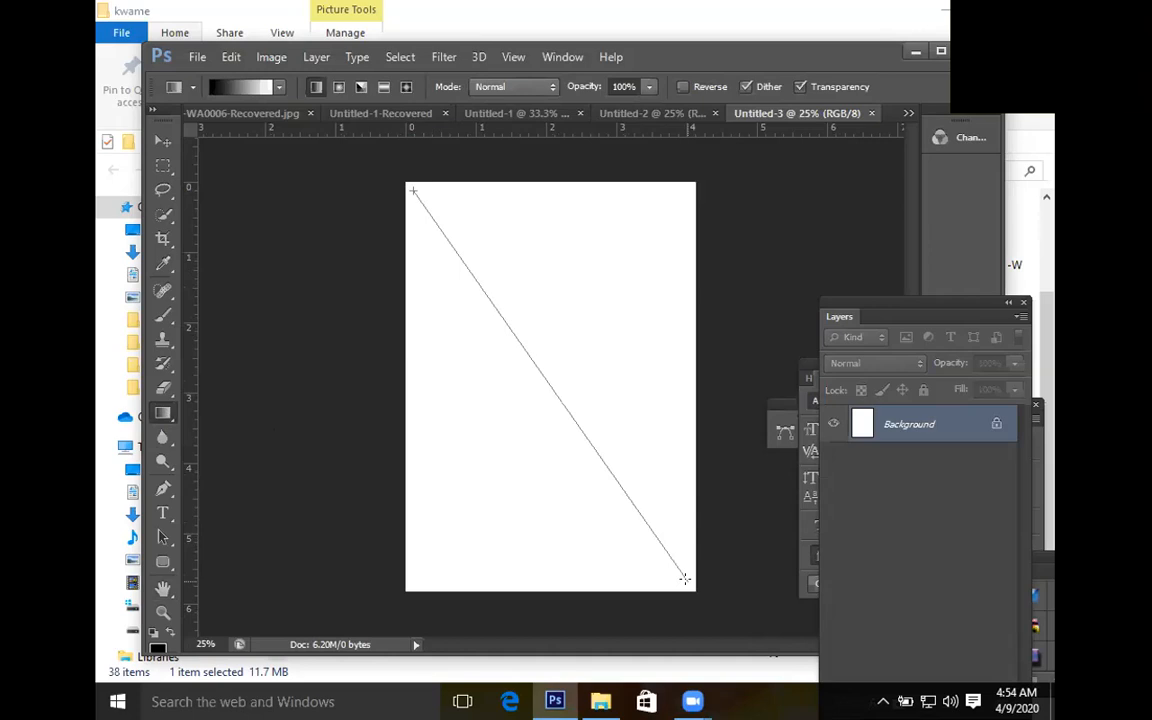
{"action": "left_click_drag", "start_coordinate": [684, 578], "coordinate": [684, 578]}
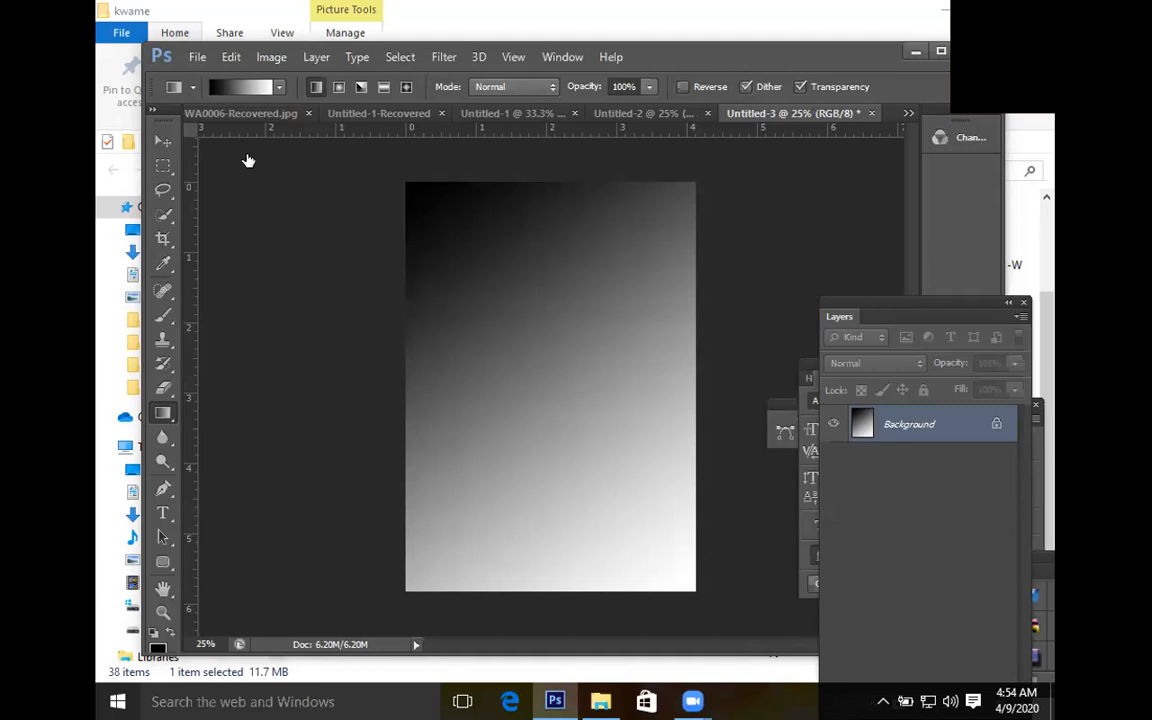
Step: Cover the background with the purple, blue, green and orange multicolour preset as a diagonal linear gradient ending at the lower-right corner
{"action": "left_click", "coordinate": [279, 87]}
{"action": "left_click", "coordinate": [207, 150]}
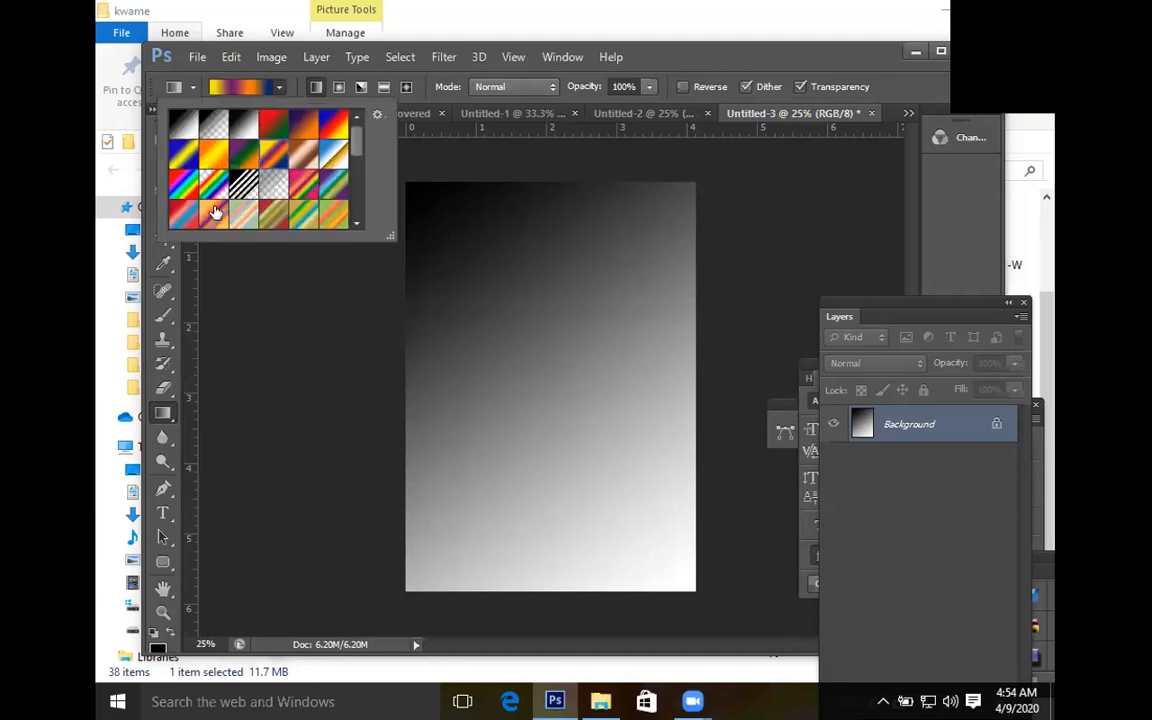
{"action": "left_click", "coordinate": [215, 212]}
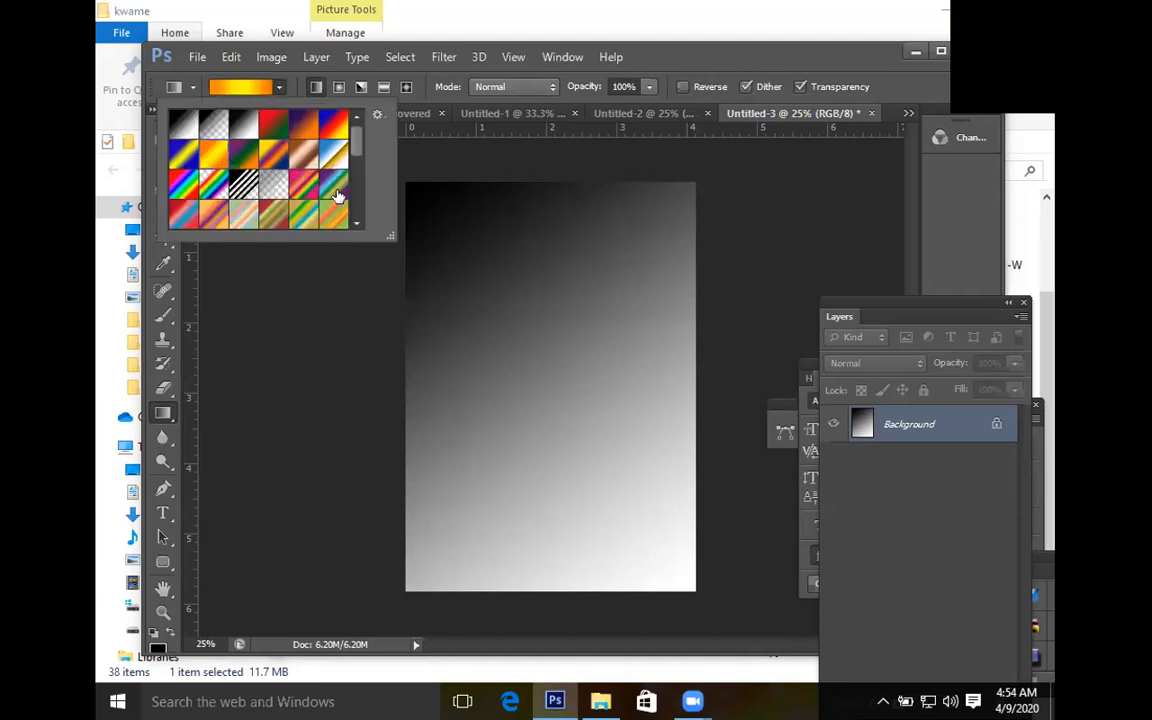
{"action": "left_click", "coordinate": [337, 188]}
{"action": "left_click", "coordinate": [427, 253]}
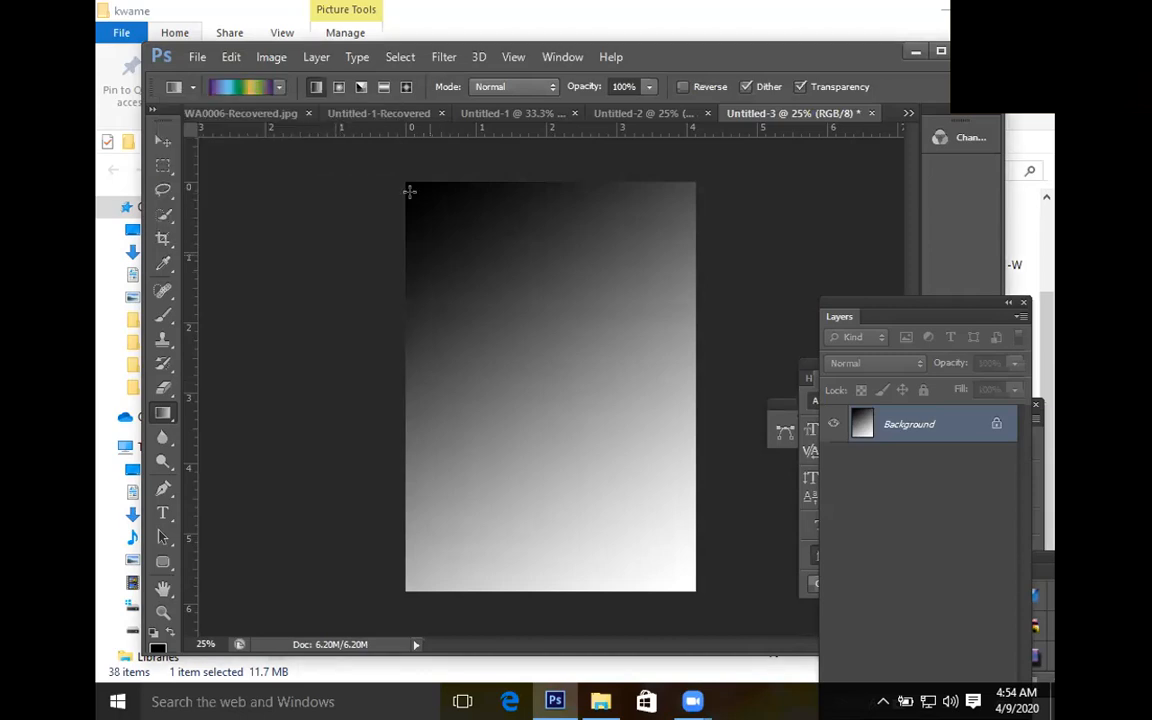
{"action": "left_click", "coordinate": [162, 142]}
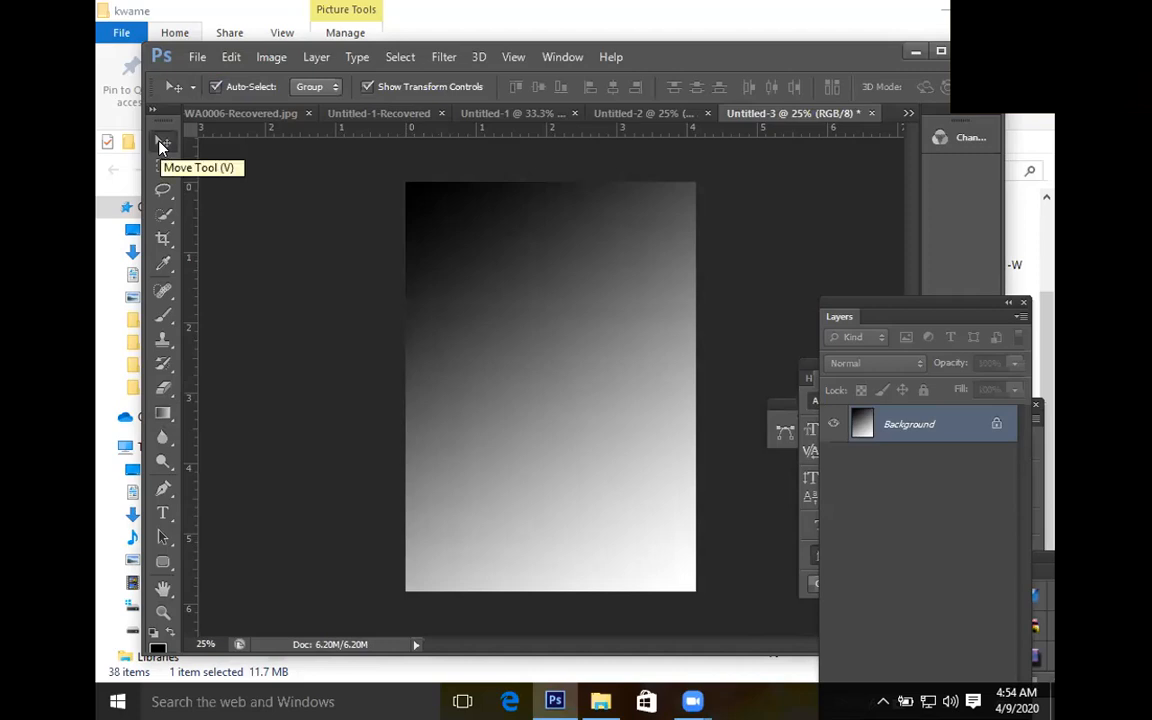
{"action": "left_click", "coordinate": [163, 413]}
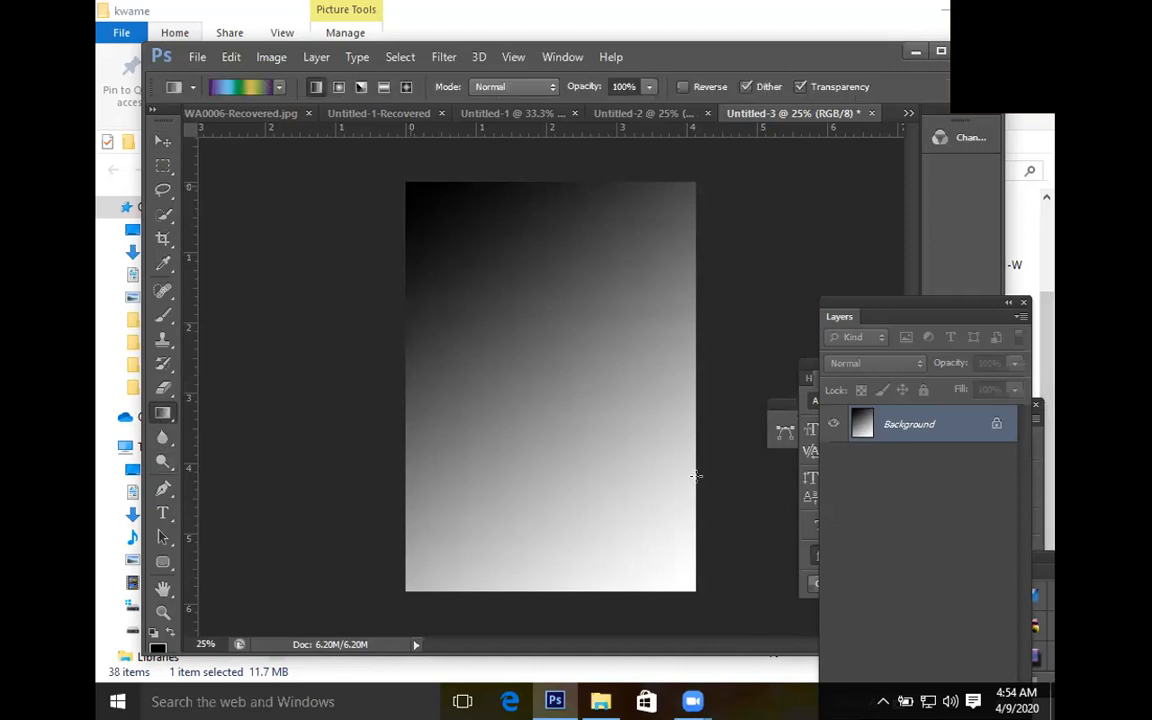
{"action": "left_click_drag", "start_coordinate": [696, 476], "coordinate": [690, 587]}
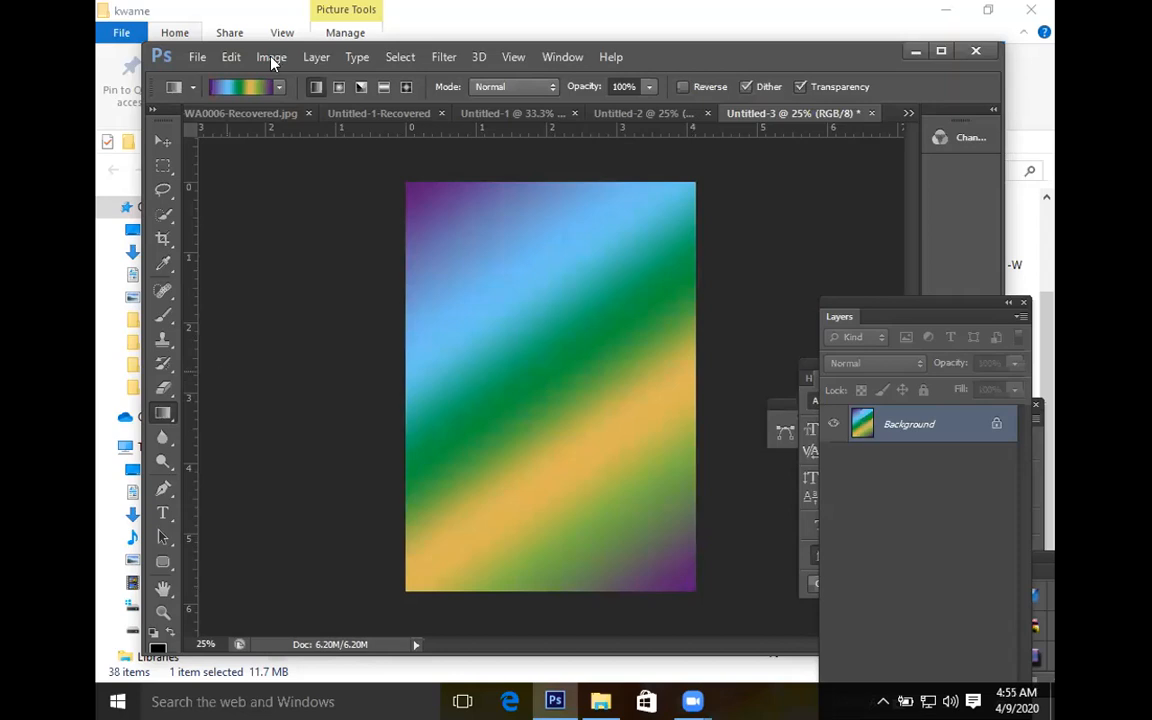
Step: Enlarge the gradient preset picker to show all the swatches, keeping the current gradient
{"action": "left_click", "coordinate": [279, 88]}
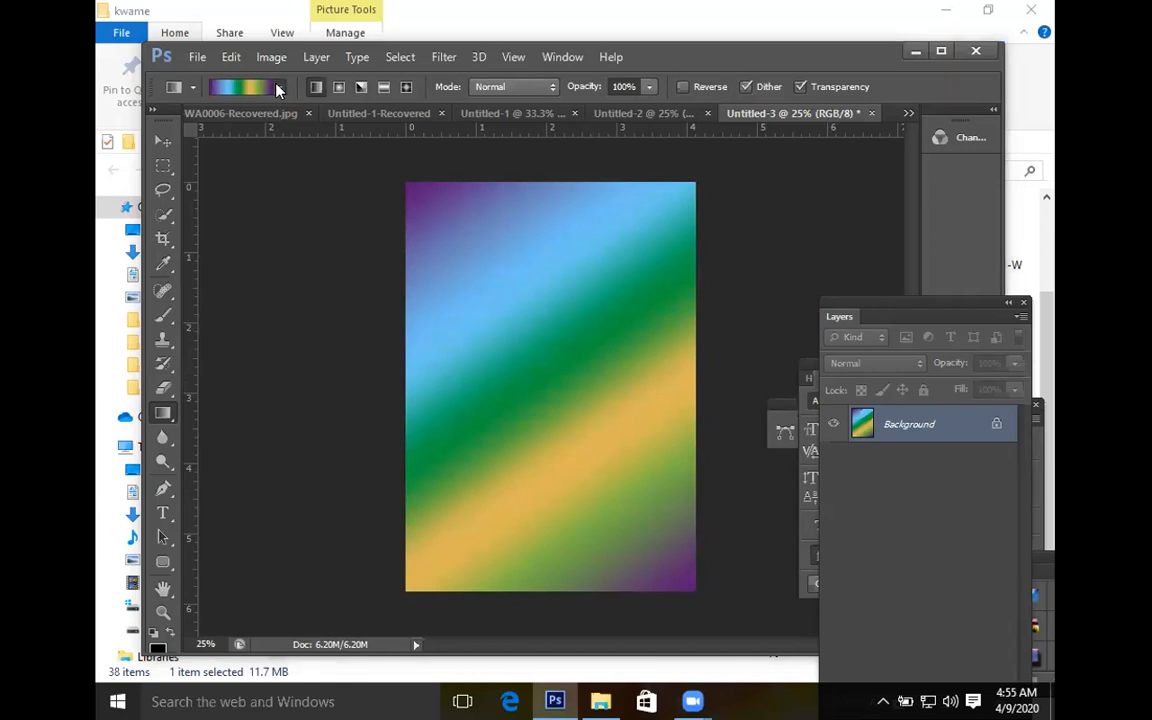
{"action": "left_click_drag", "start_coordinate": [390, 235], "coordinate": [558, 467]}
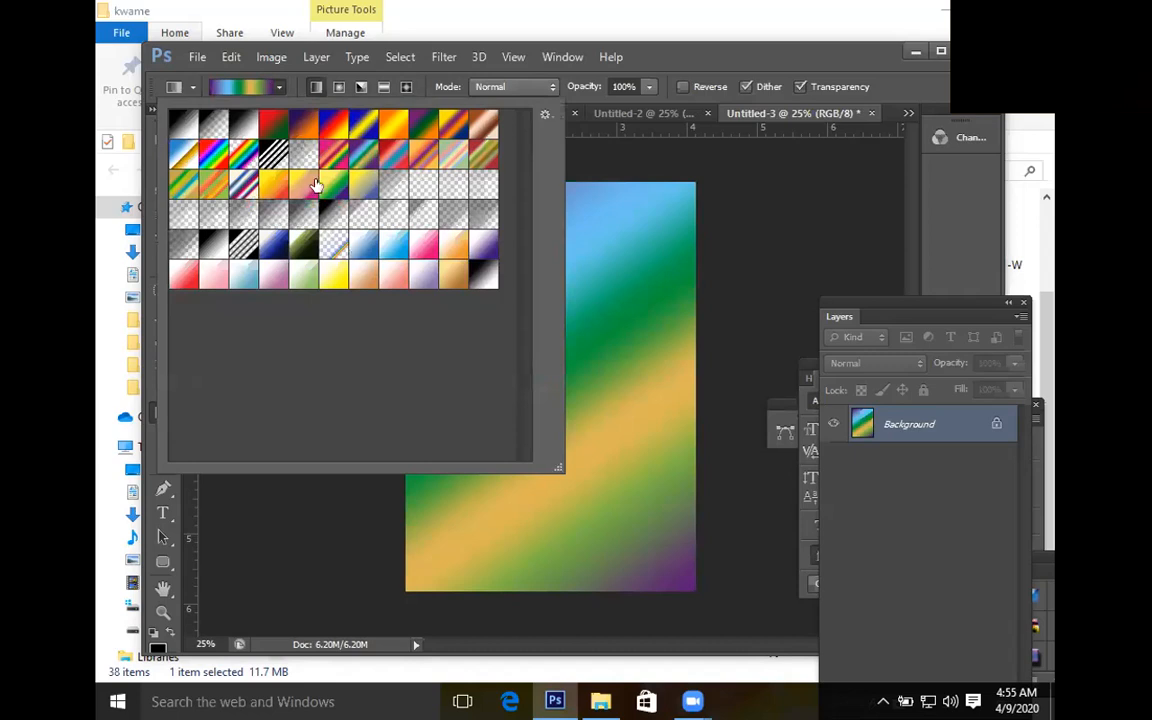
{"action": "key", "text": "Escape"}
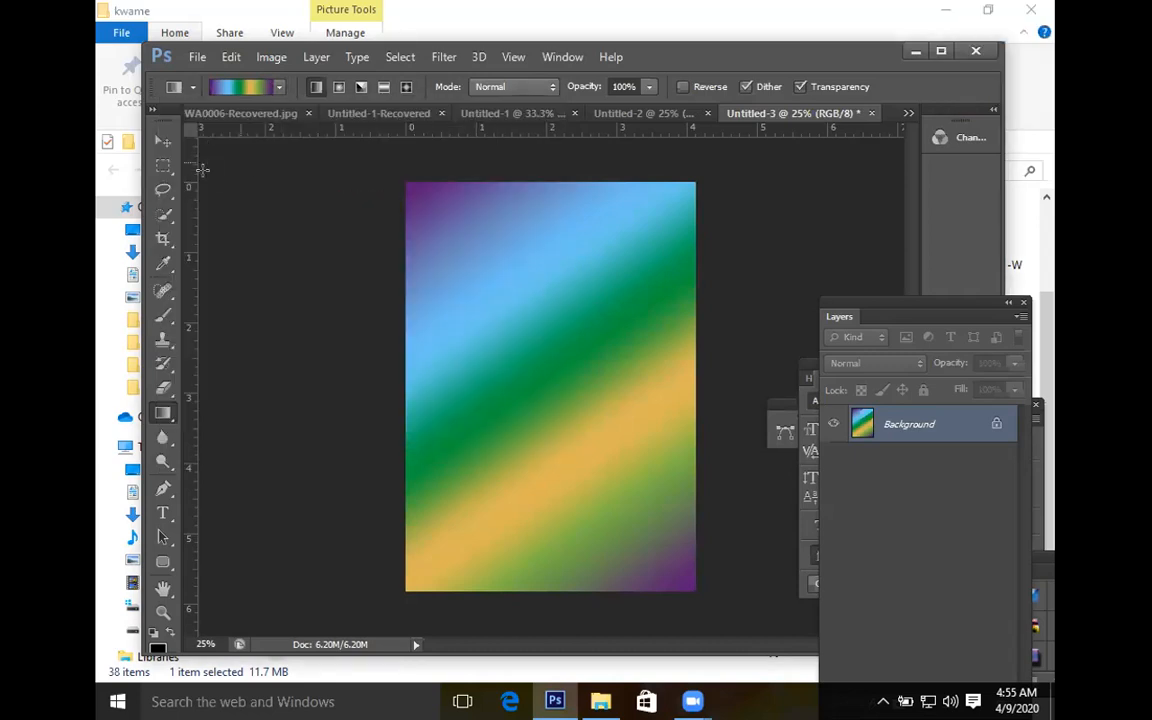
Step: Convert the locked background into a regular, unlocked layer with Normal mode and 100% opacity
{"action": "left_click", "coordinate": [163, 142]}
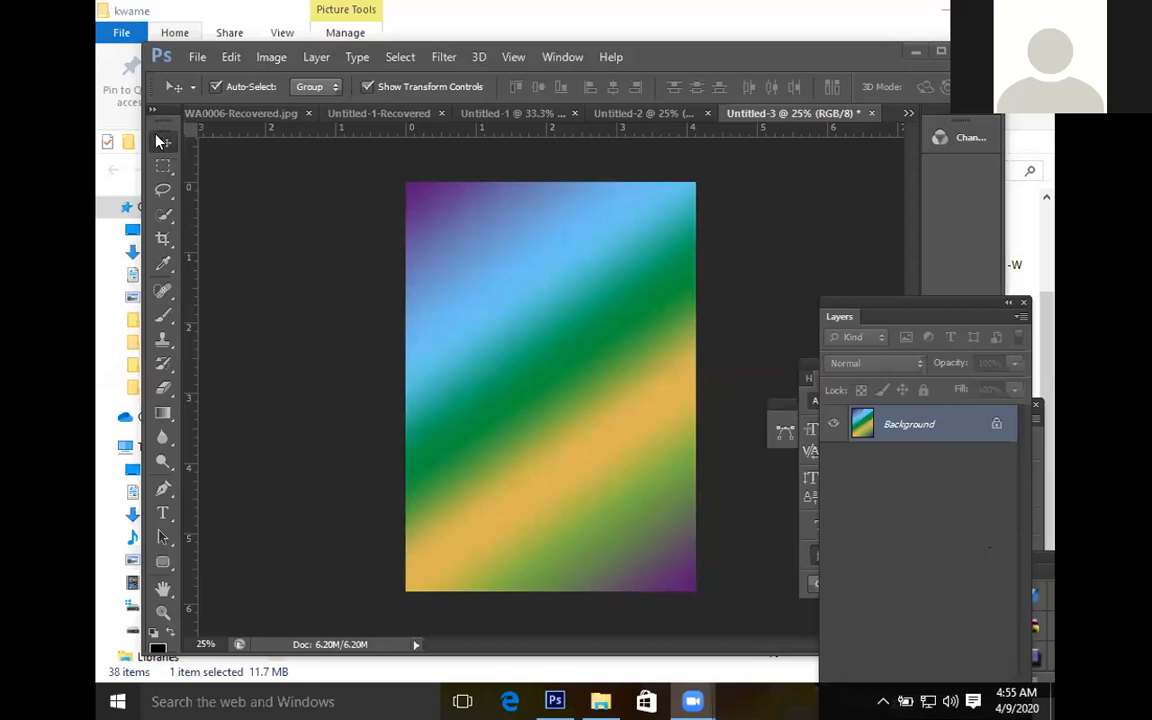
{"action": "left_click", "coordinate": [160, 141]}
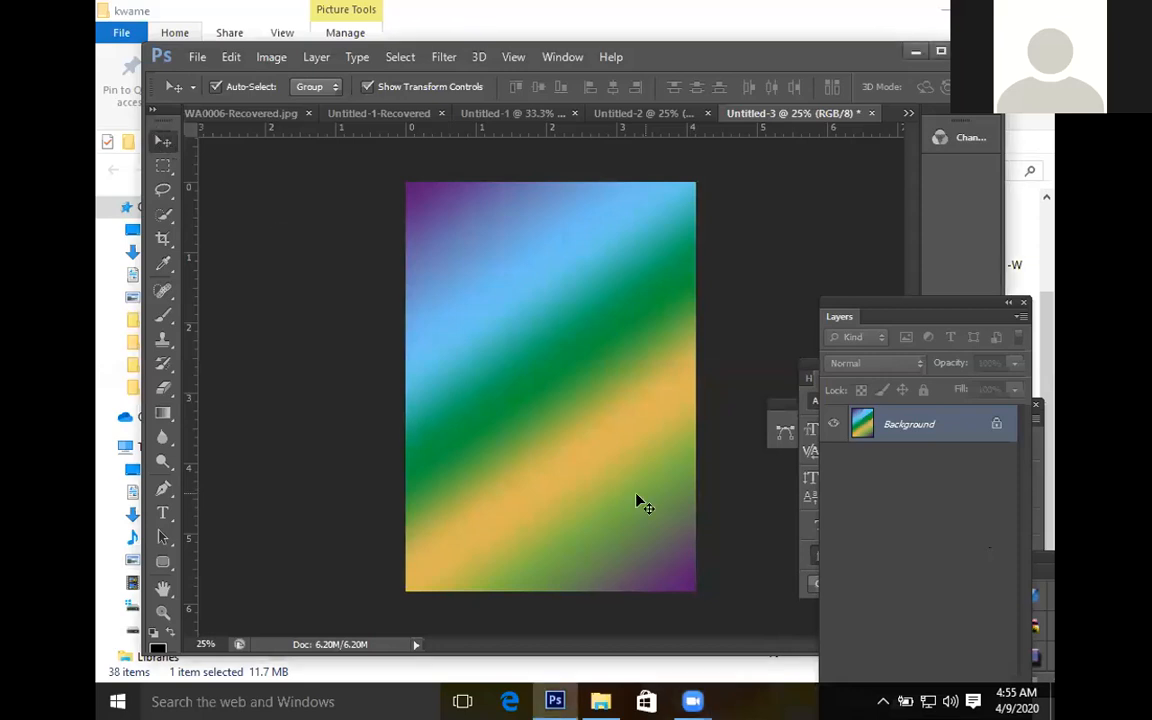
{"action": "double_click", "coordinate": [913, 436]}
{"action": "key", "text": "BackSpace"}
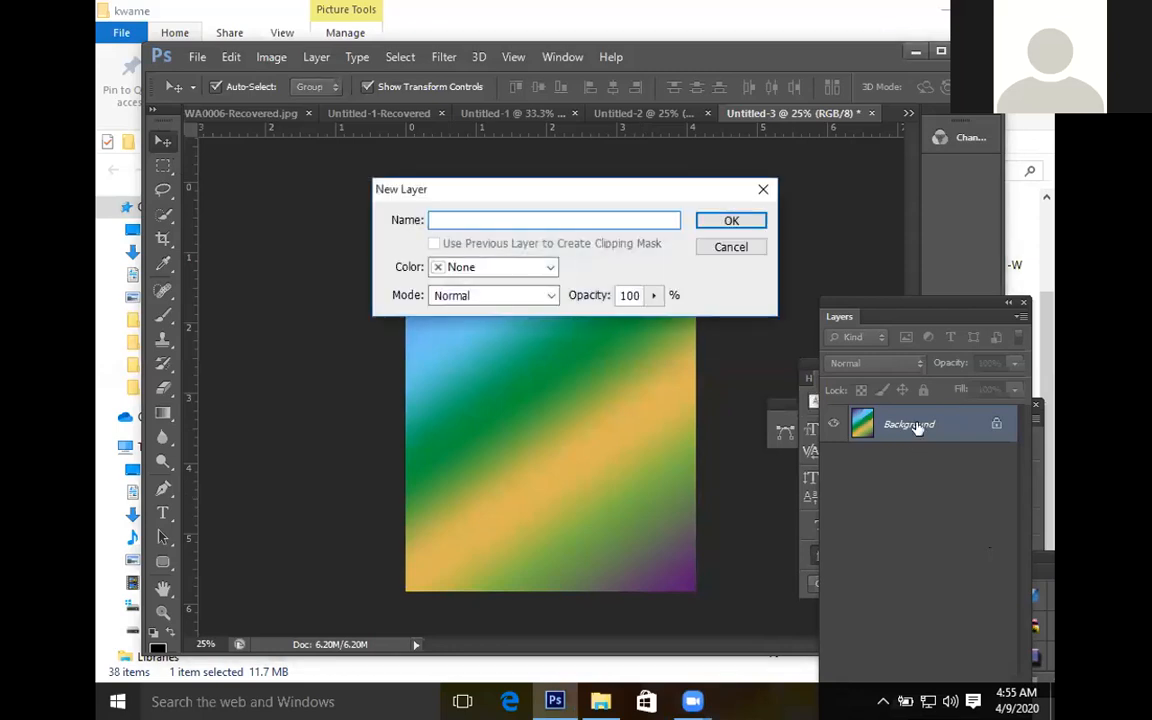
{"action": "left_click", "coordinate": [745, 221]}
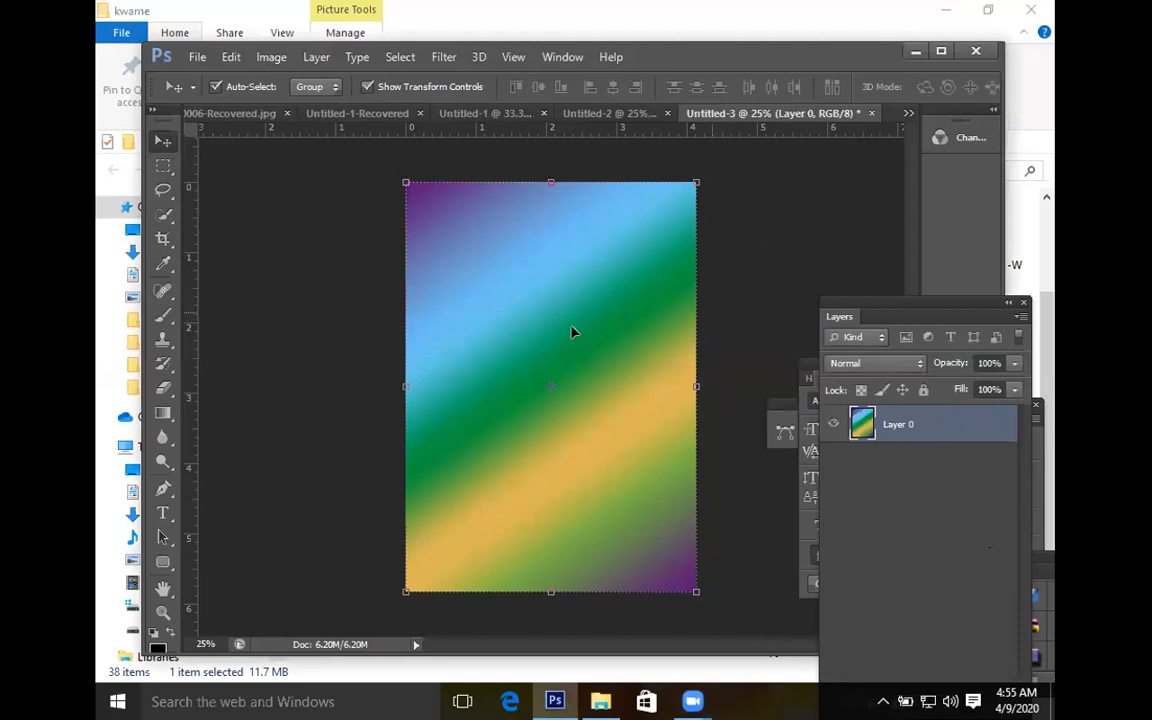
Step: Close the Untitled-3 gradient document without saving its changes
{"action": "left_click", "coordinate": [731, 498]}
{"action": "left_click", "coordinate": [630, 487]}
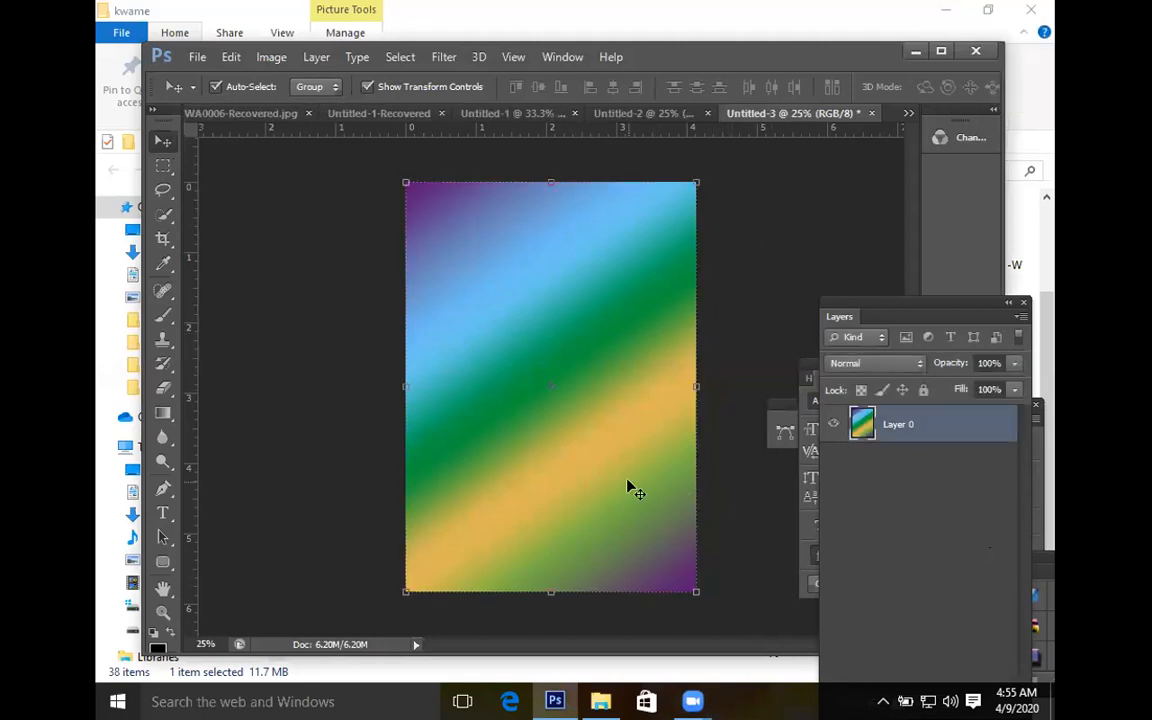
{"action": "key", "text": "ctrl+w"}
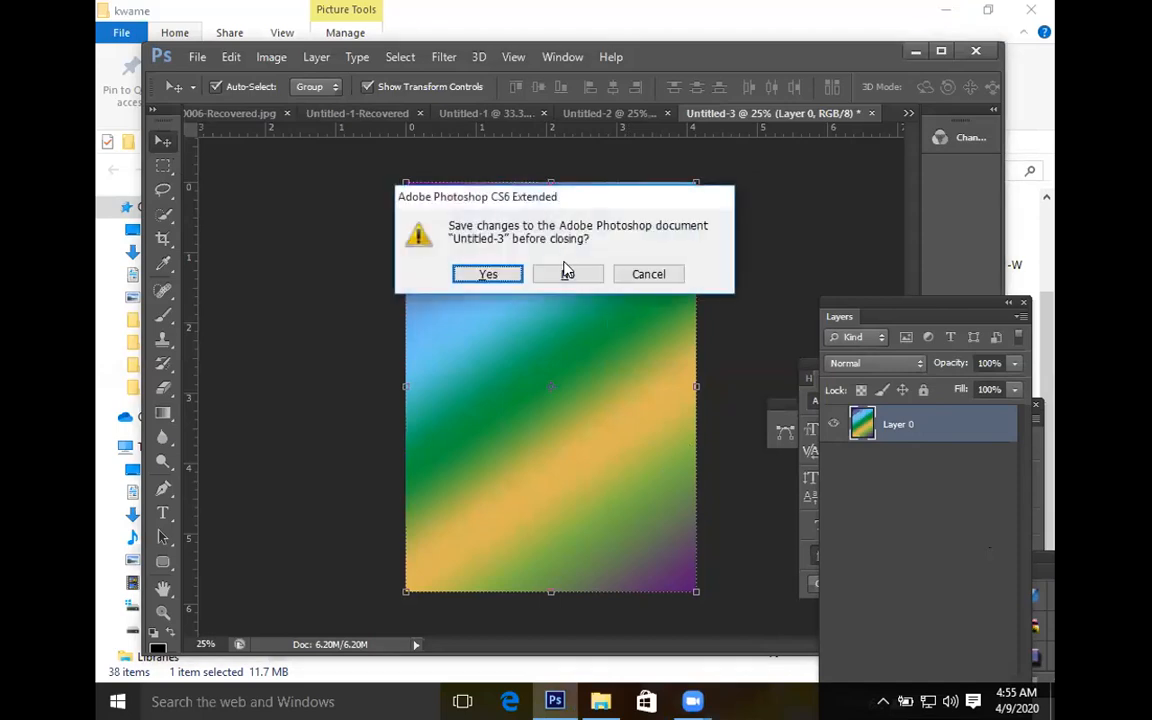
{"action": "left_click", "coordinate": [566, 273]}
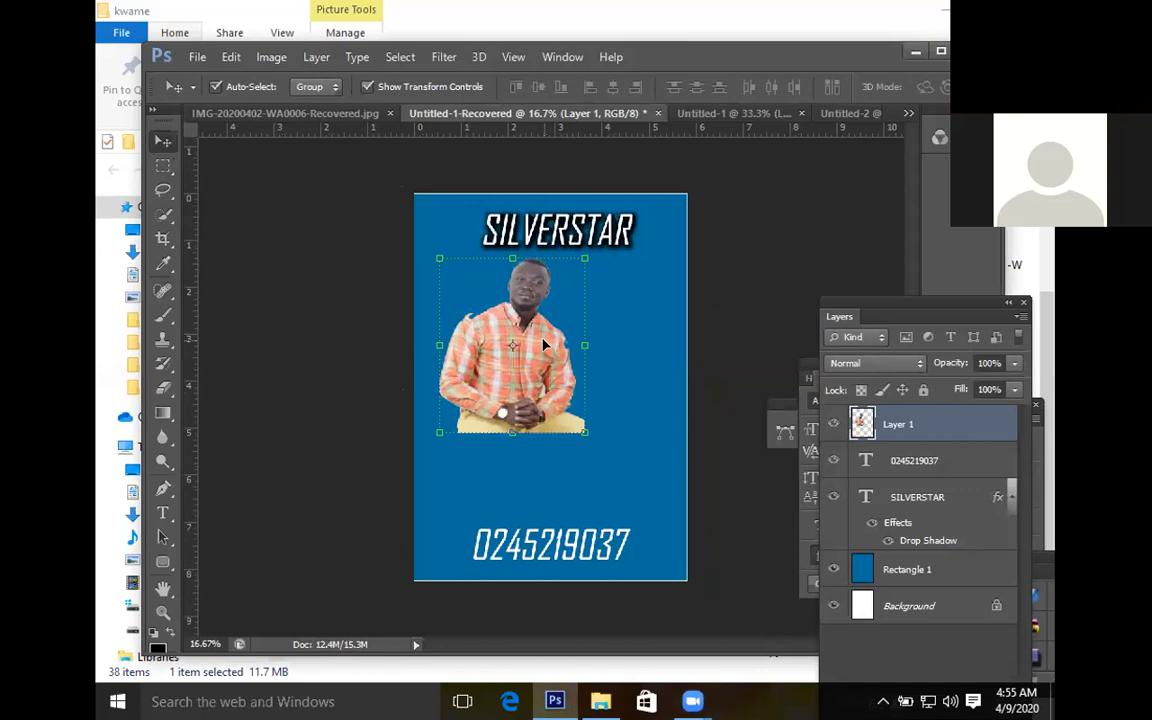
Step: Maximize the program window and create a new white A6 RGB document, 105 × 148 mm at 300 pixels/inch
{"action": "double_click", "coordinate": [174, 48]}
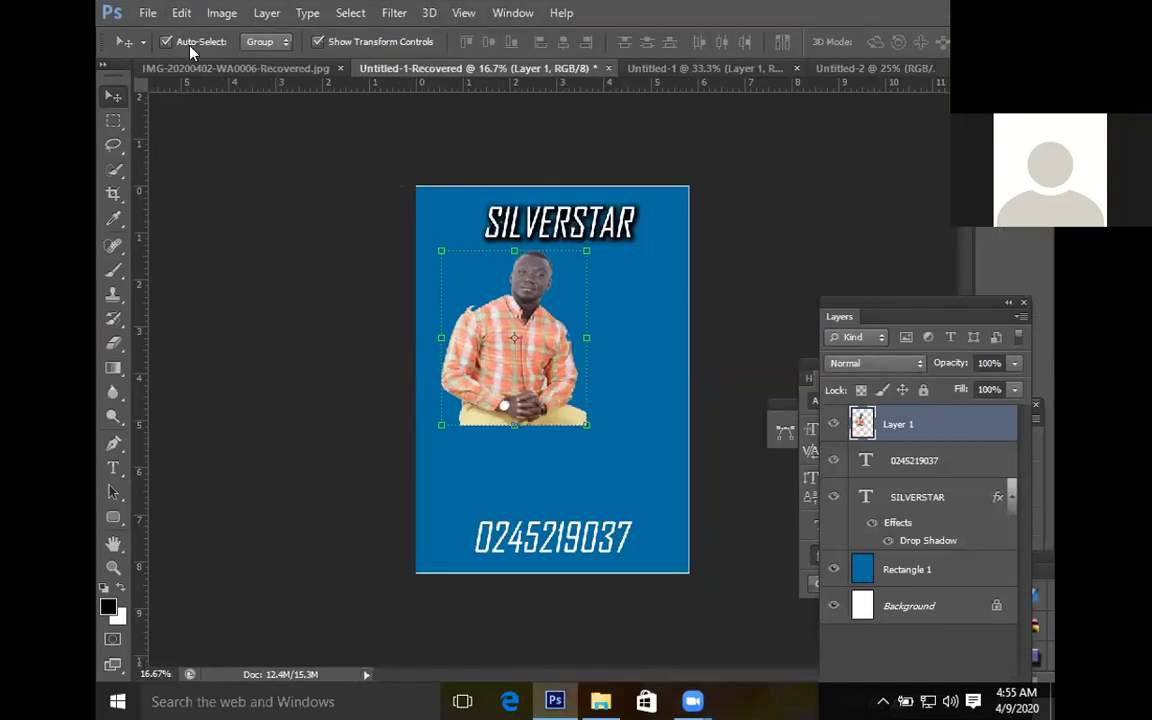
{"action": "left_click", "coordinate": [147, 12]}
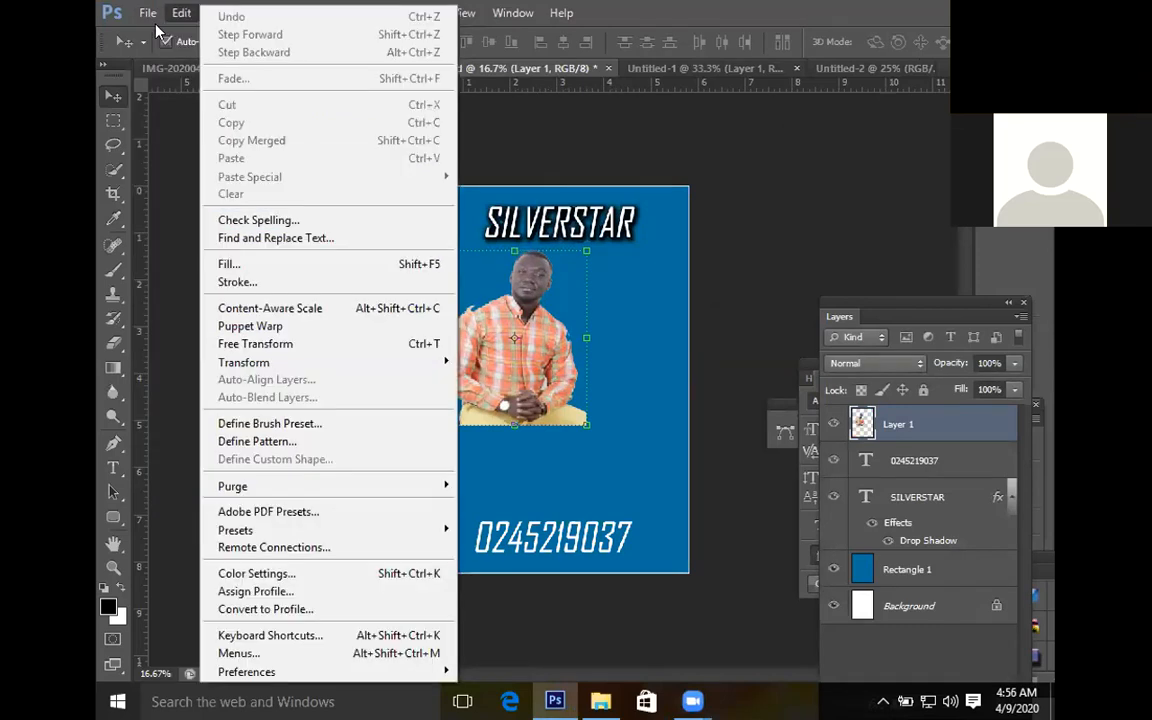
{"action": "left_click", "coordinate": [158, 33]}
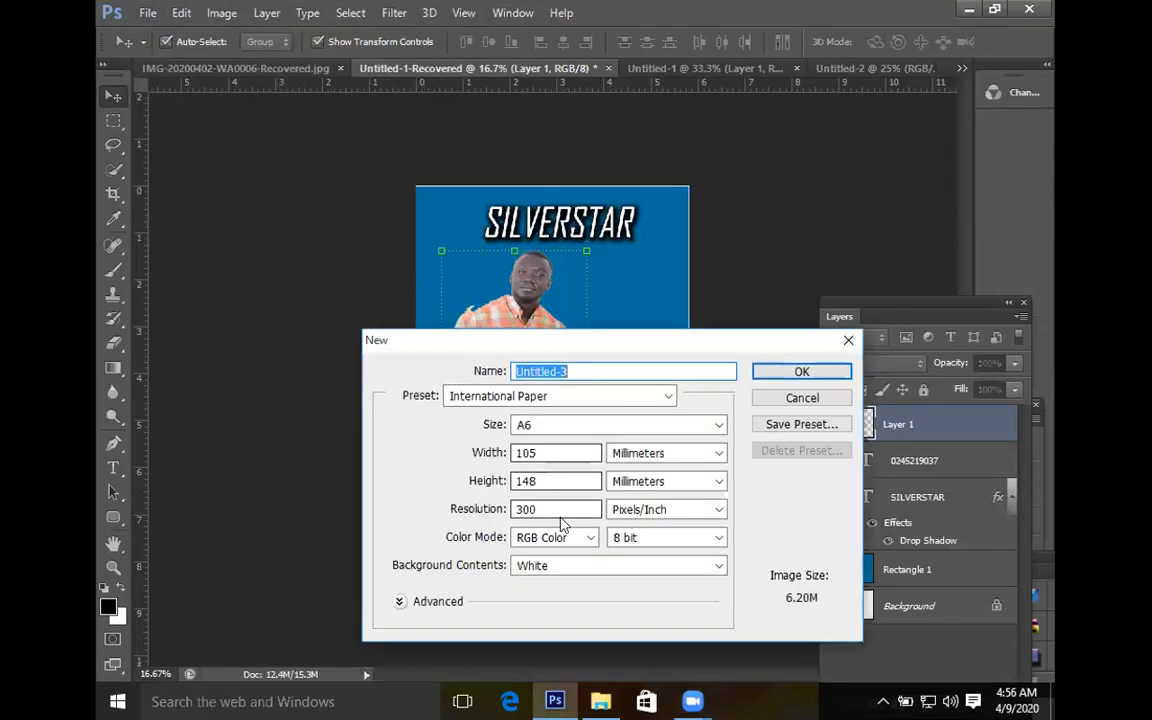
{"action": "key", "text": "Return"}
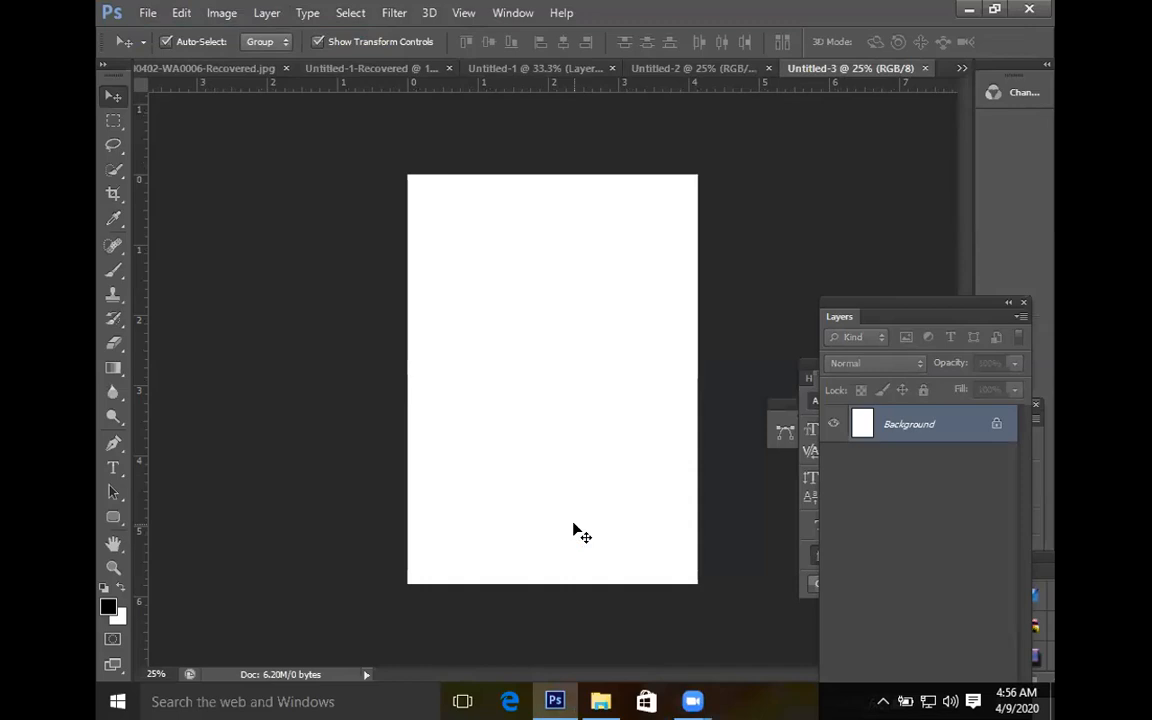
Step: Fill the background with the yellow-to-orange-red preset as a linear gradient from the upper-left corner to the lower-right corner
{"action": "left_click", "coordinate": [113, 366]}
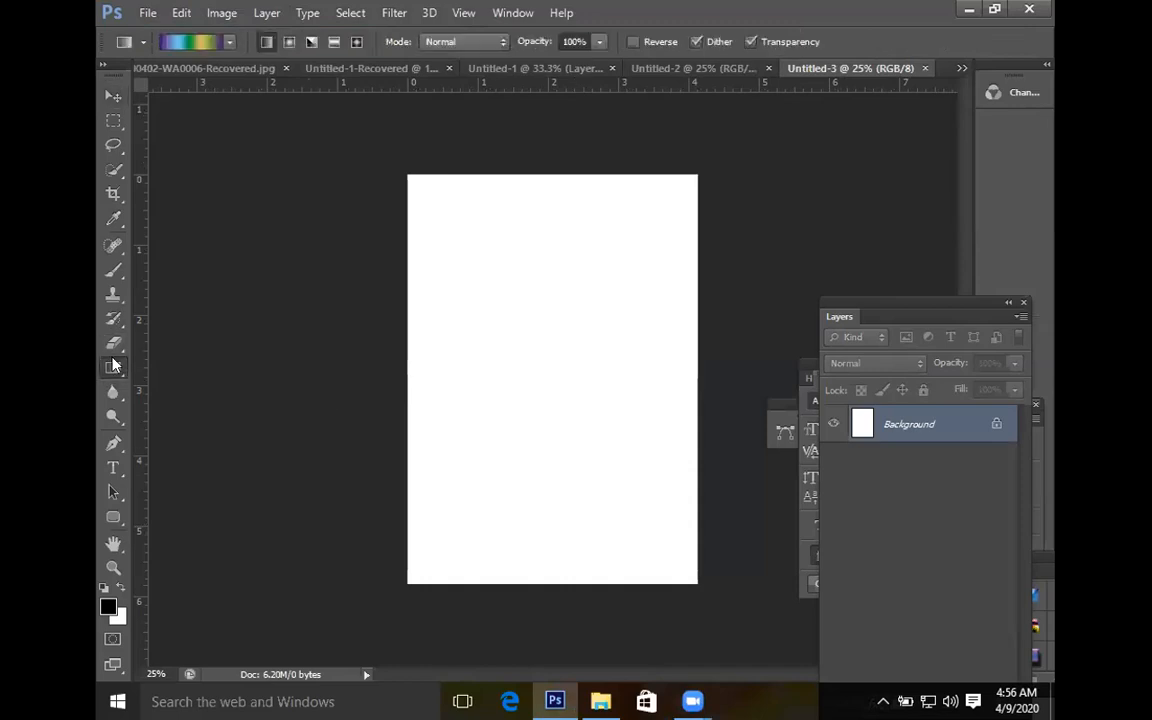
{"action": "left_click", "coordinate": [228, 44]}
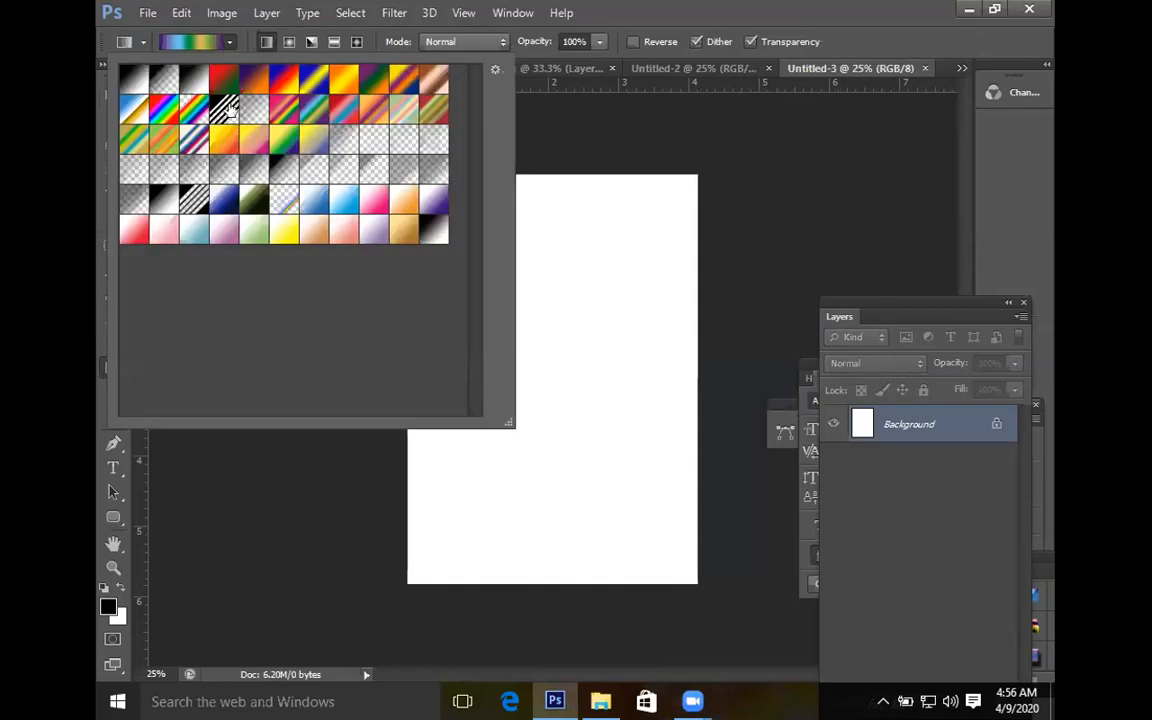
{"action": "left_click", "coordinate": [226, 148]}
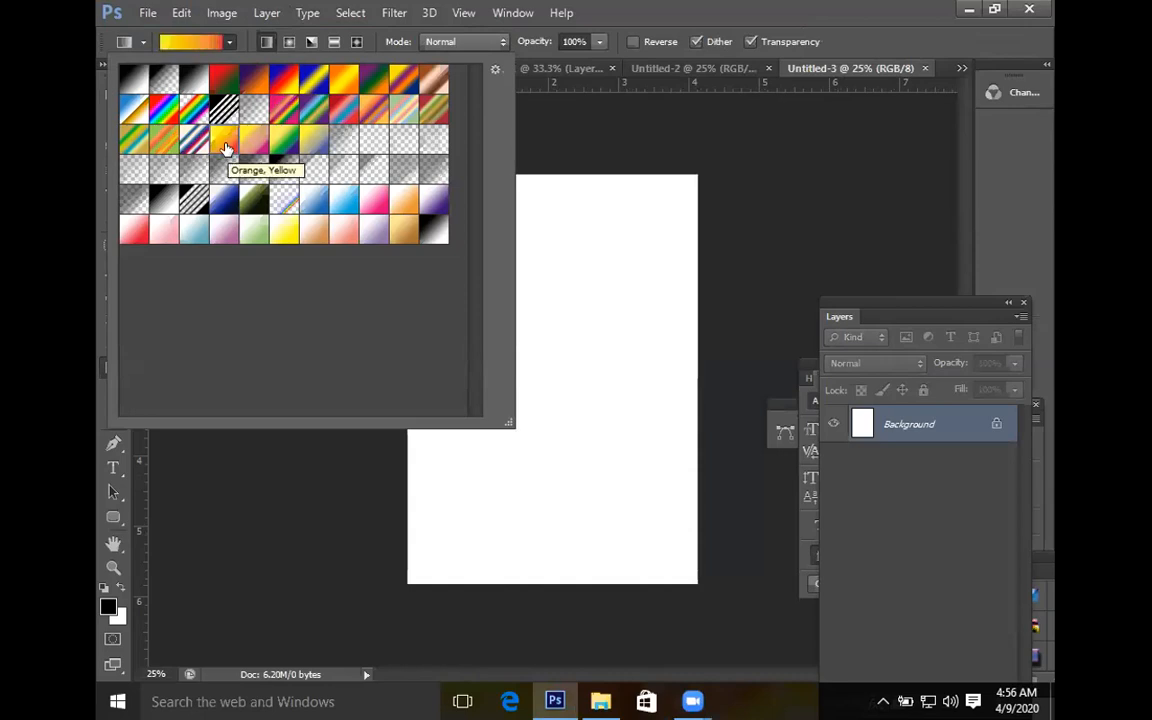
{"action": "double_click", "coordinate": [226, 148]}
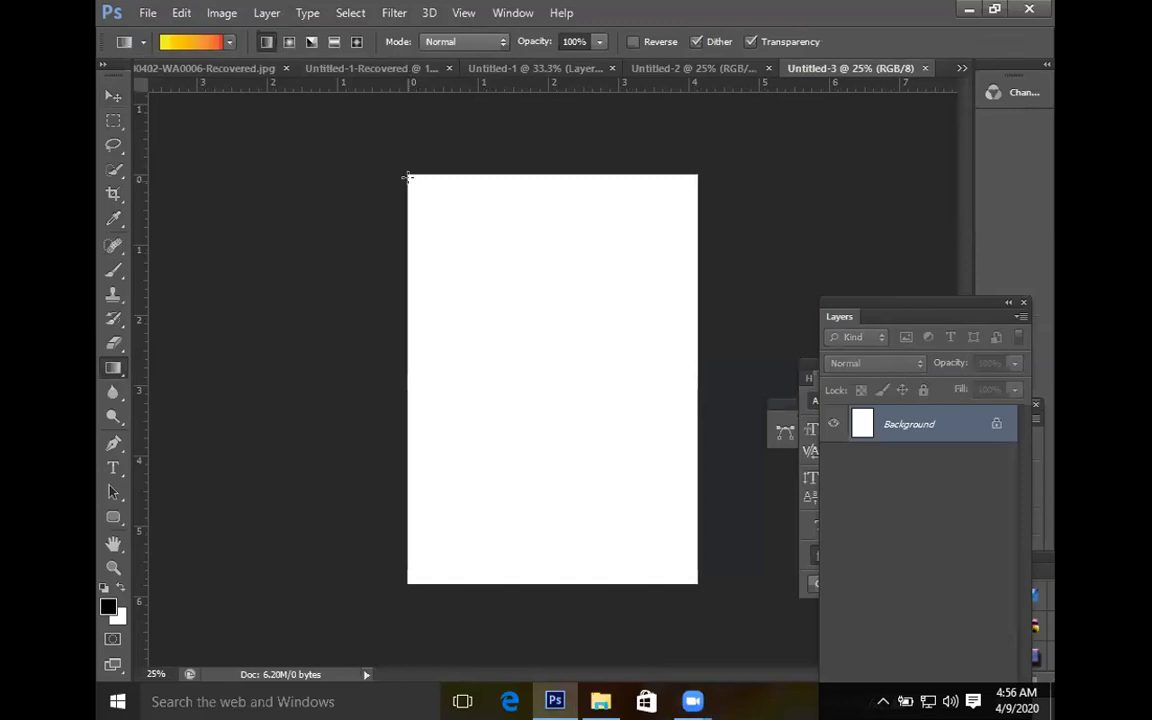
{"action": "left_click_drag", "start_coordinate": [407, 176], "coordinate": [692, 577]}
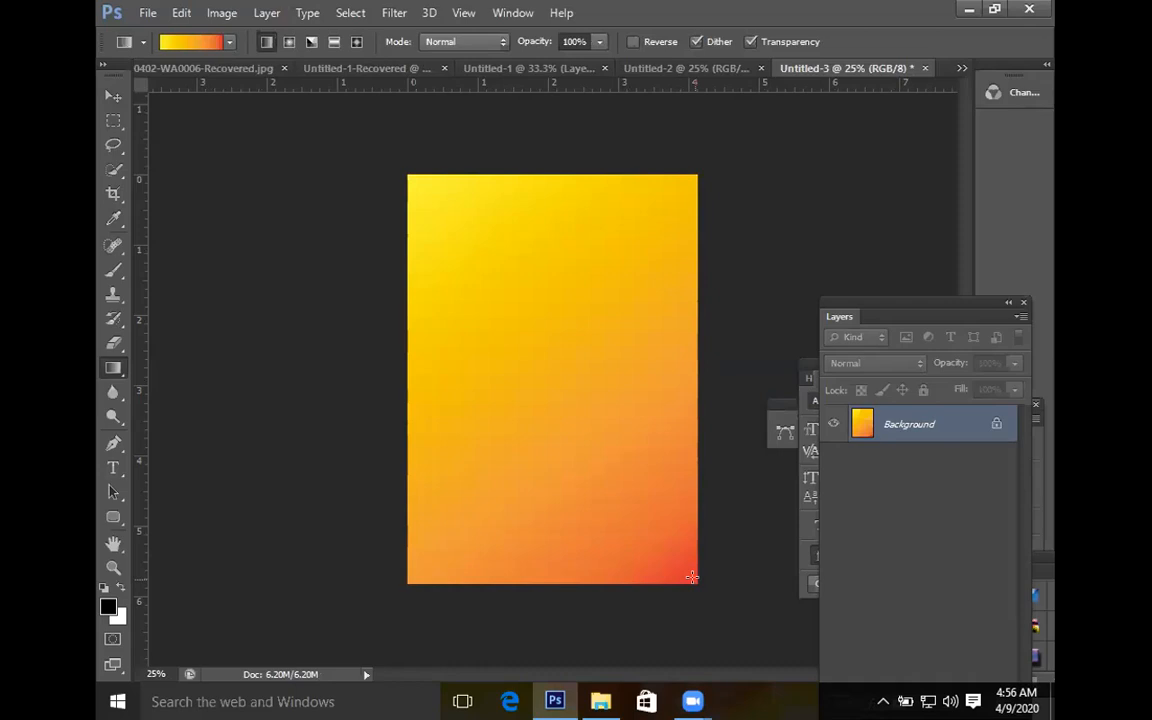
Step: Fill the background corner to corner with the white-to-dark-blue preset as a linear gradient, and refill it as a diamond gradient
{"action": "left_click", "coordinate": [226, 43]}
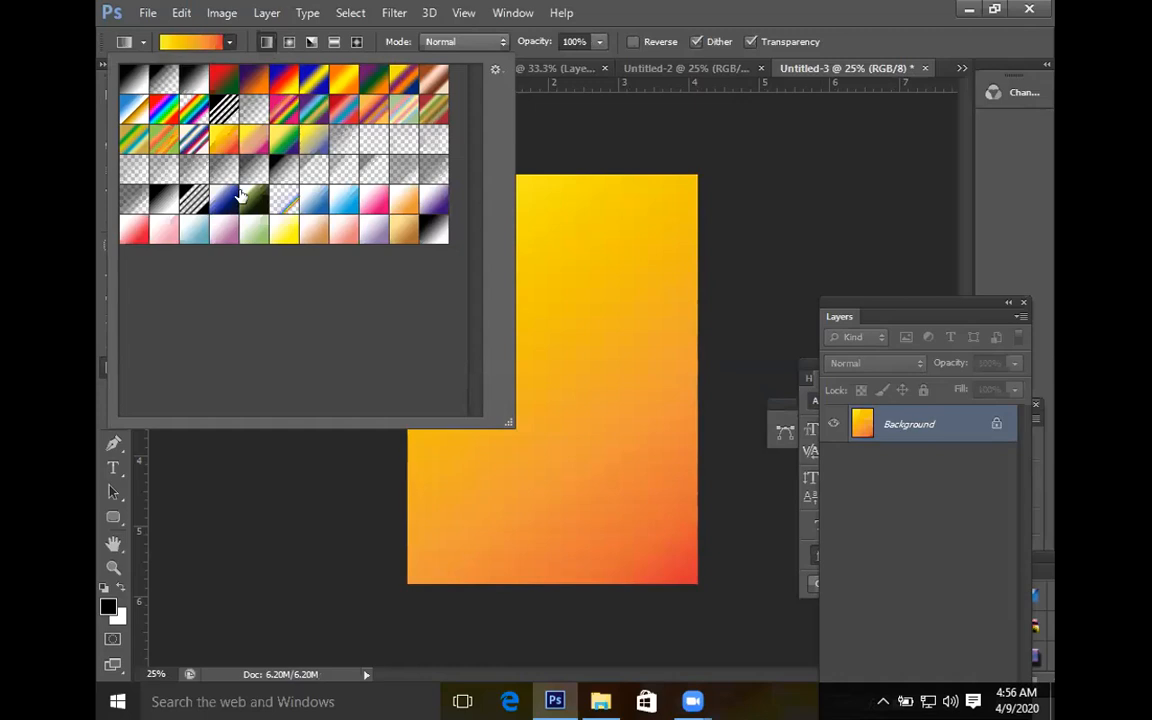
{"action": "left_click", "coordinate": [224, 206]}
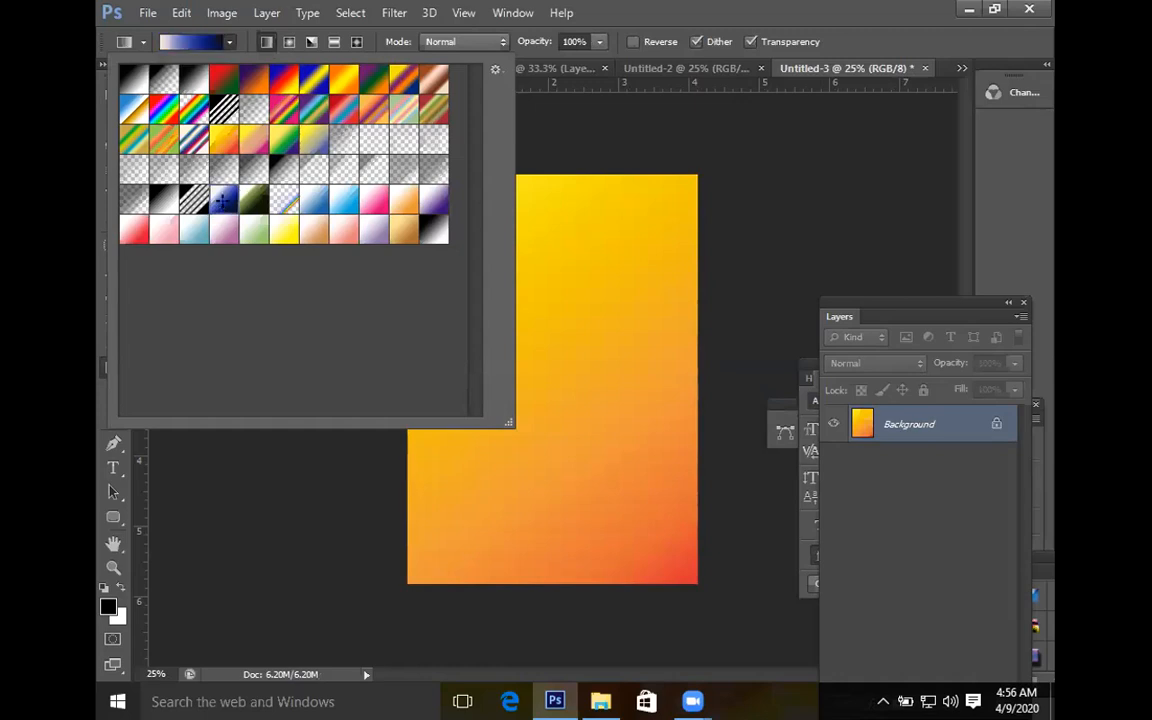
{"action": "key", "text": "Return"}
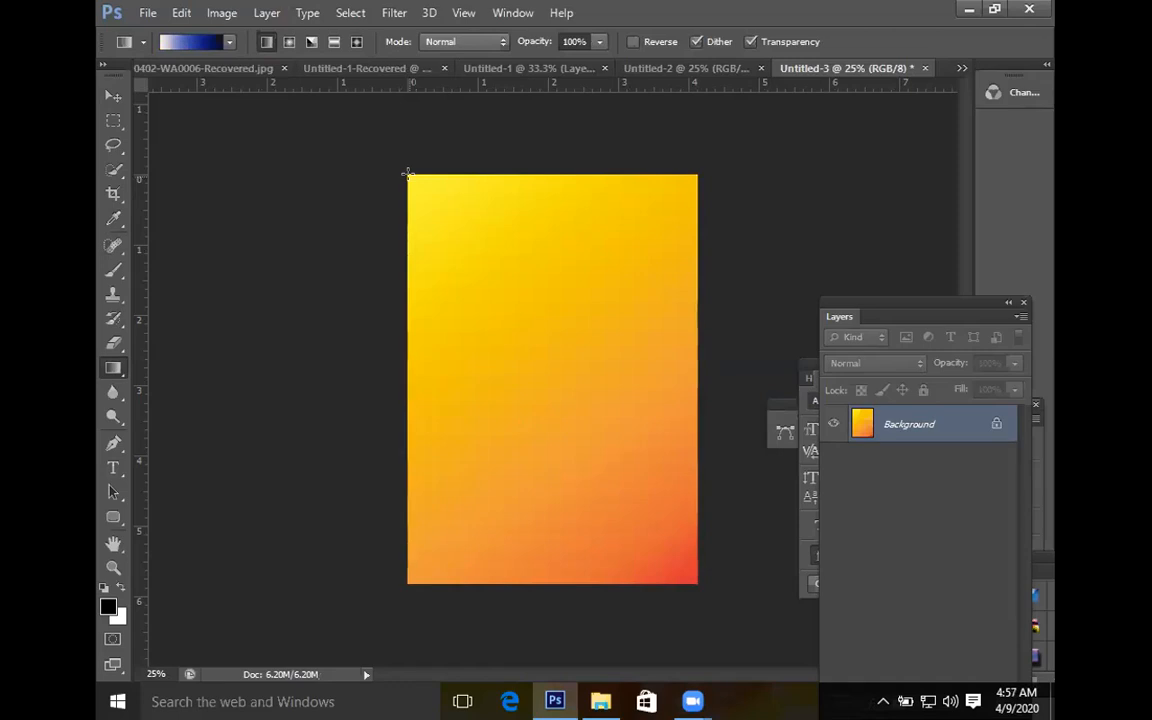
{"action": "left_click_drag", "start_coordinate": [408, 173], "coordinate": [688, 577]}
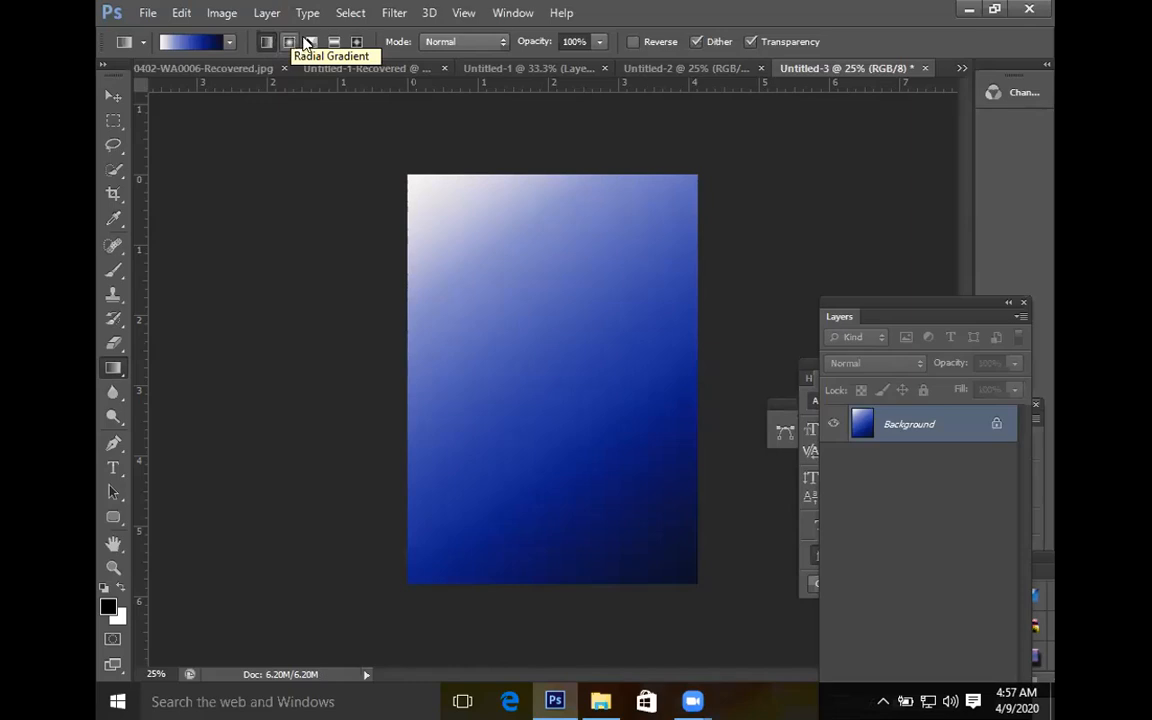
{"action": "left_click", "coordinate": [357, 43]}
{"action": "left_click_drag", "start_coordinate": [410, 178], "coordinate": [684, 569]}
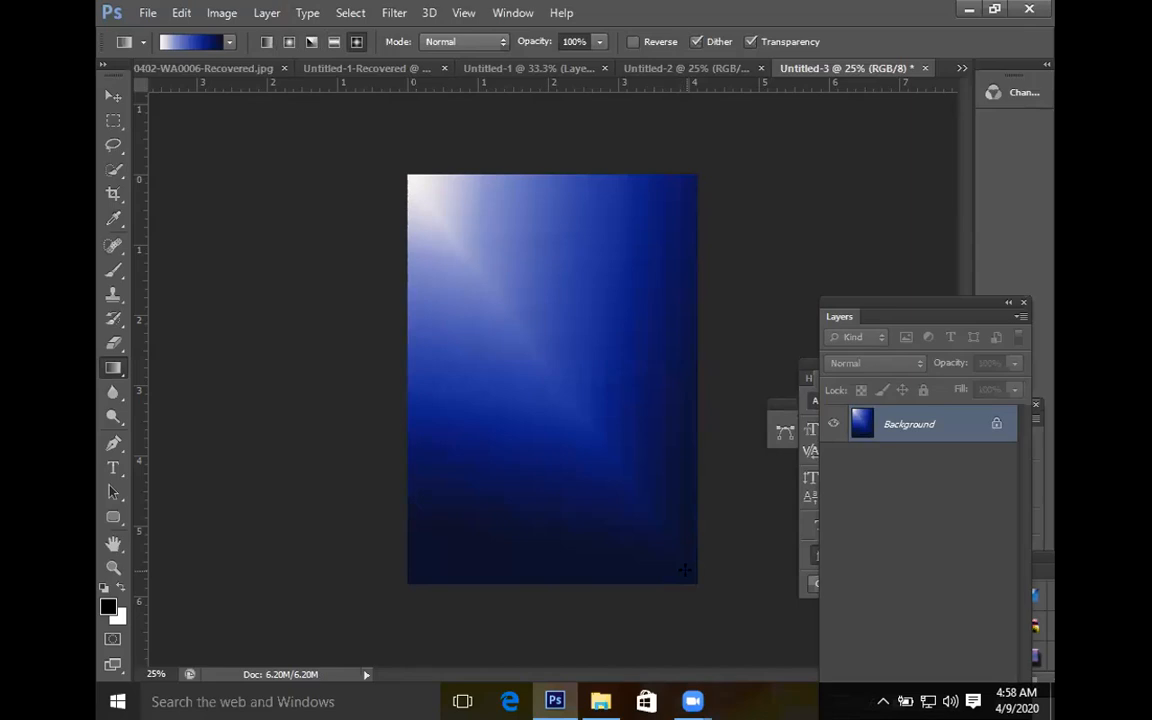
Step: Refill the background from the upper-left to the lower-right corner with a reflected gradient and with an angle gradient
{"action": "left_click", "coordinate": [333, 43]}
{"action": "left_click_drag", "start_coordinate": [409, 177], "coordinate": [689, 566]}
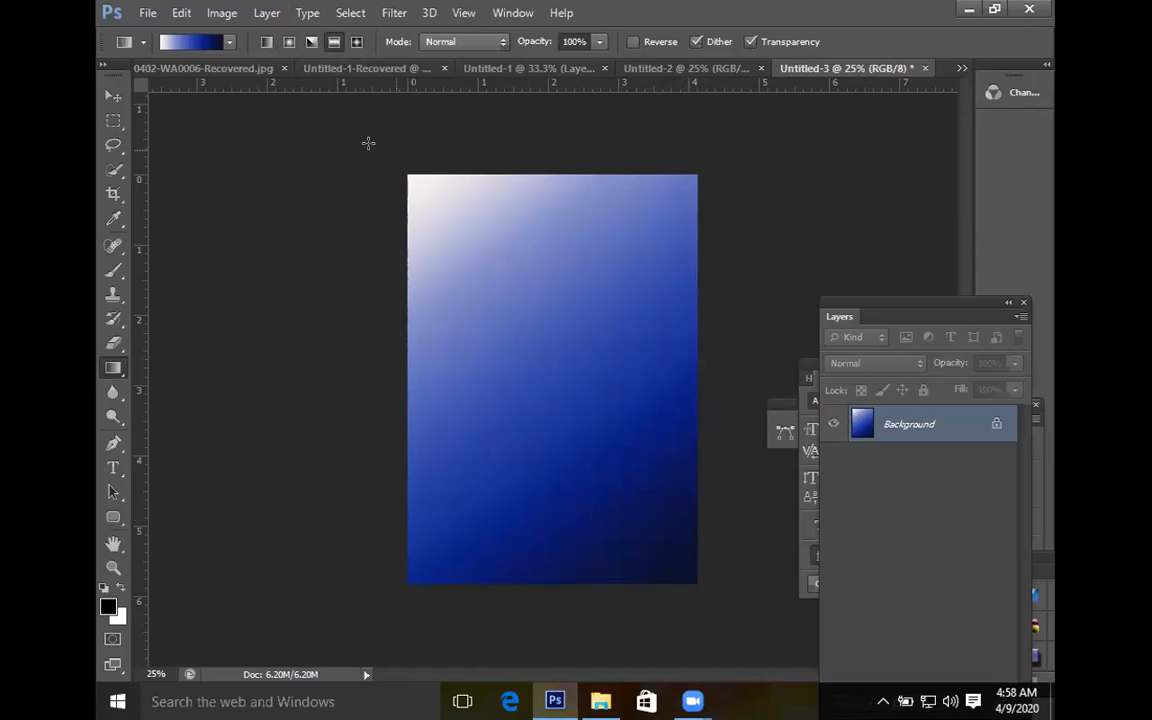
{"action": "left_click", "coordinate": [312, 44]}
{"action": "left_click_drag", "start_coordinate": [407, 177], "coordinate": [691, 575]}
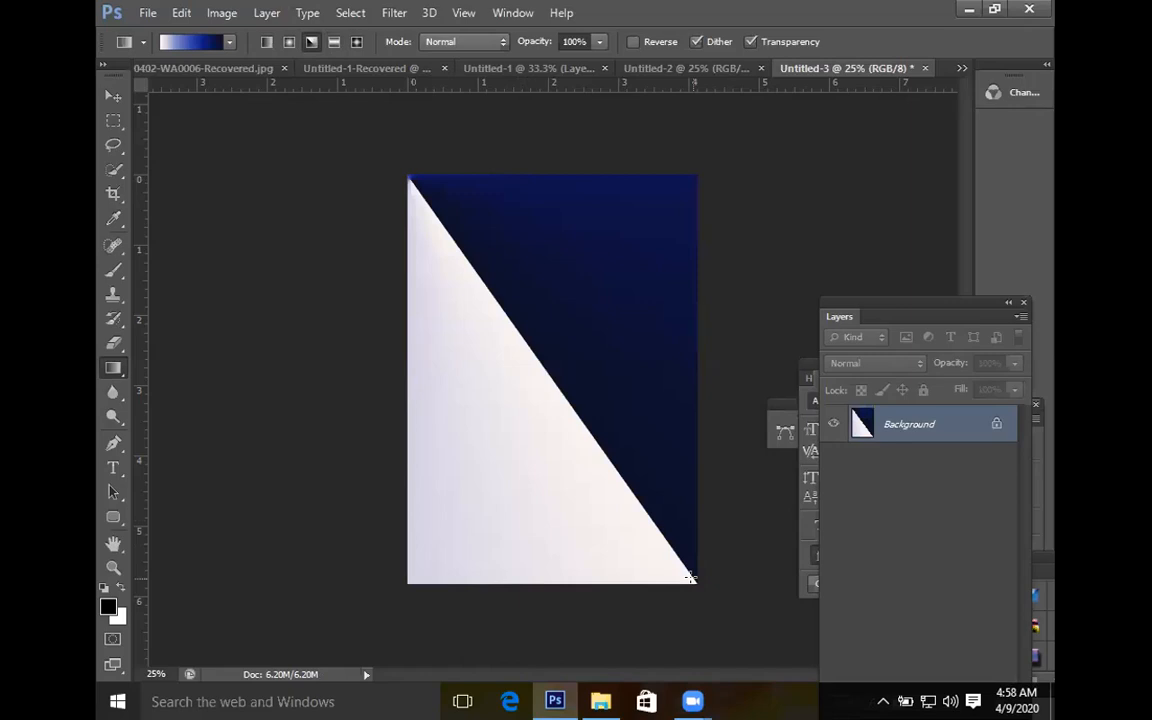
Step: Refill the background from the upper-left to the lower-right corner with a radial gradient and with a linear gradient
{"action": "left_click", "coordinate": [288, 45]}
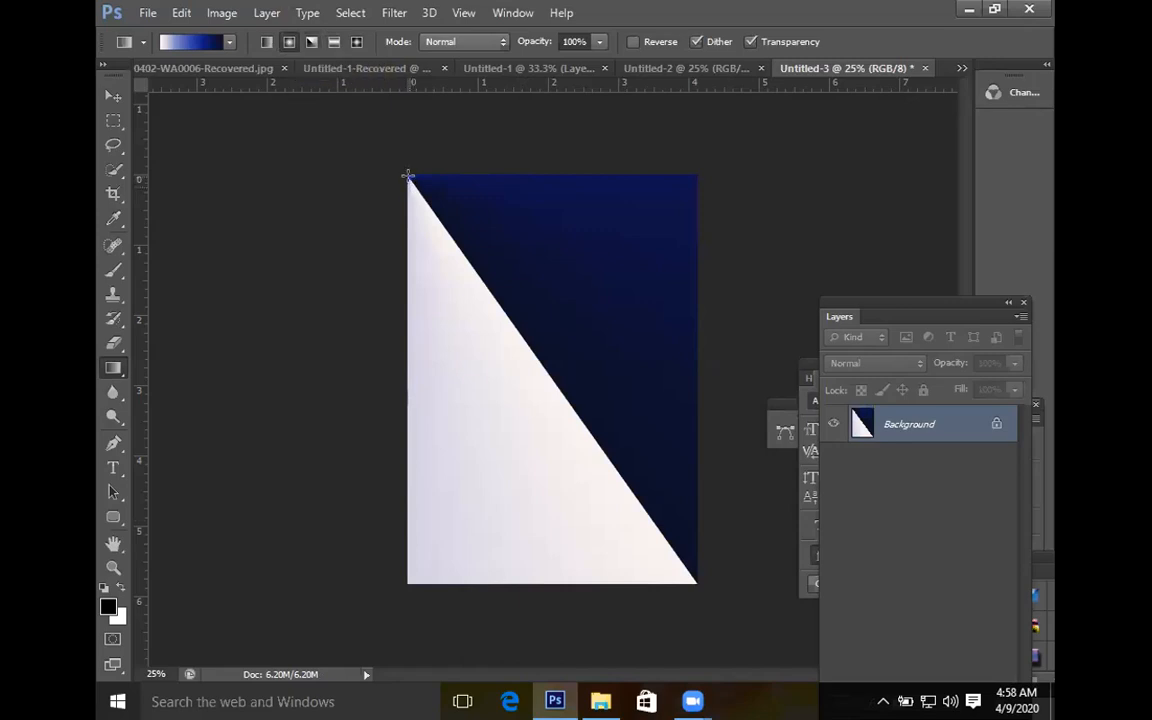
{"action": "mouse_move", "coordinate": [672, 573]}
{"action": "left_mouse_down"}
{"action": "mouse_move", "coordinate": [687, 600]}
{"action": "mouse_move", "coordinate": [689, 581]}
{"action": "left_mouse_up"}
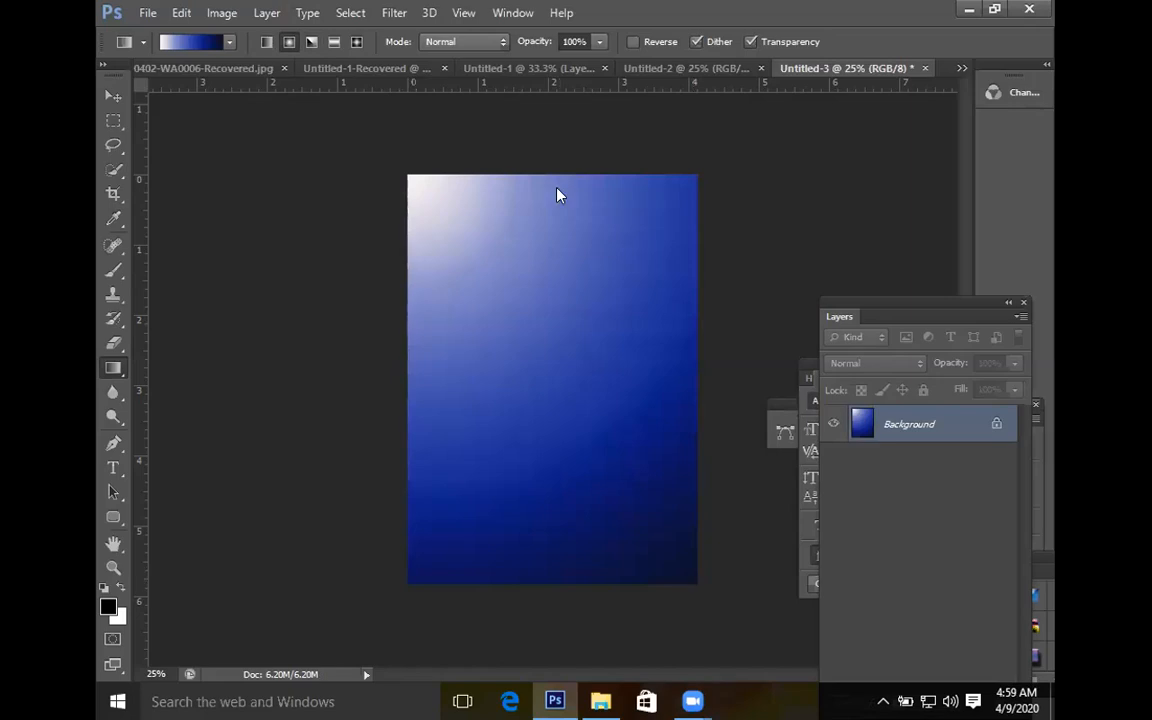
{"action": "left_click", "coordinate": [267, 48]}
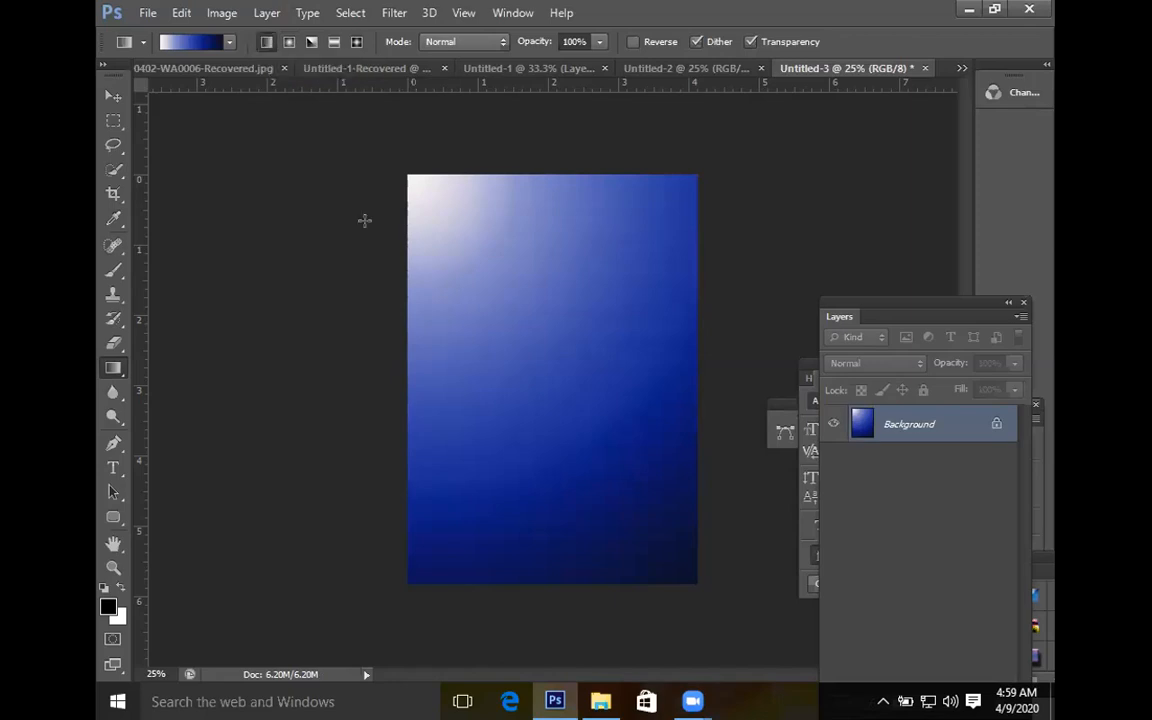
{"action": "left_click_drag", "start_coordinate": [411, 178], "coordinate": [690, 573]}
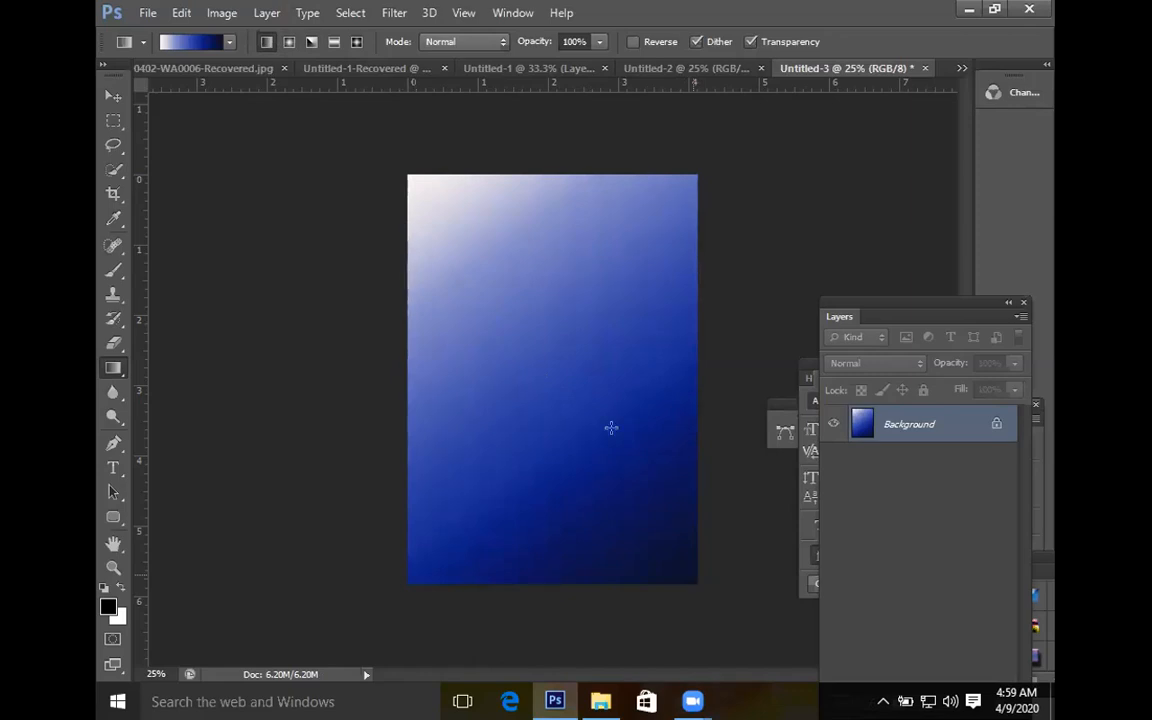
Step: Fill the background with the blue-red-yellow preset as a linear gradient from the upper-left corner to a point beyond the page centre
{"action": "left_click", "coordinate": [231, 42]}
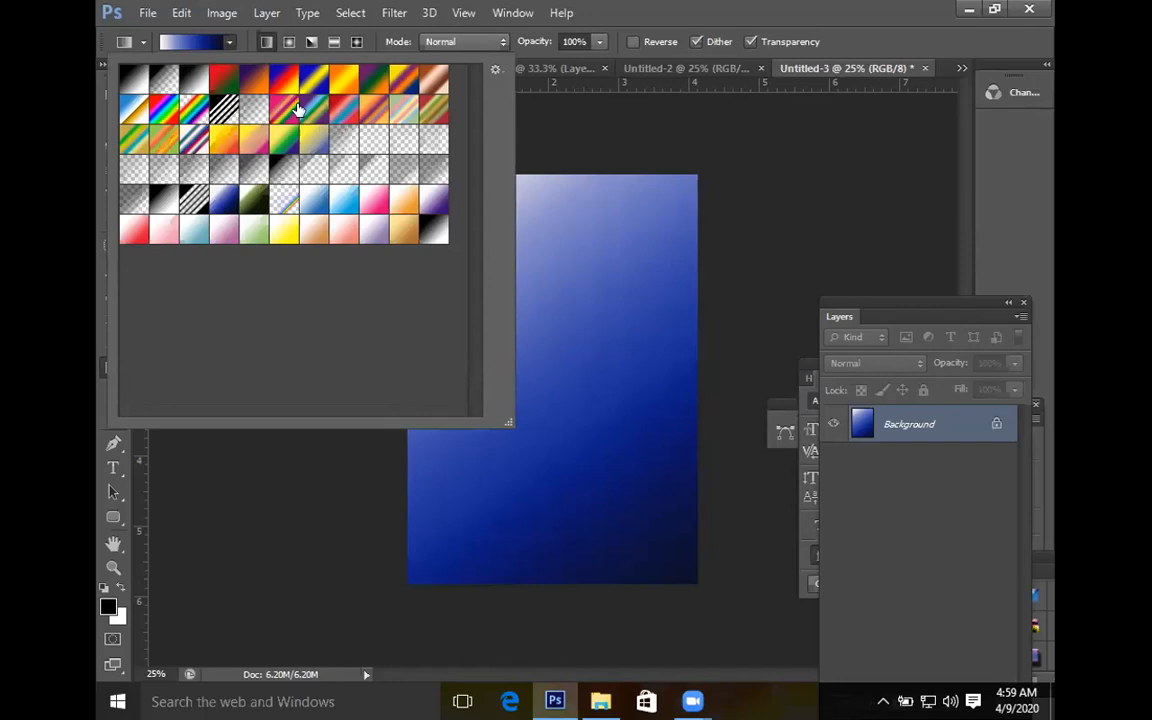
{"action": "left_click", "coordinate": [286, 88]}
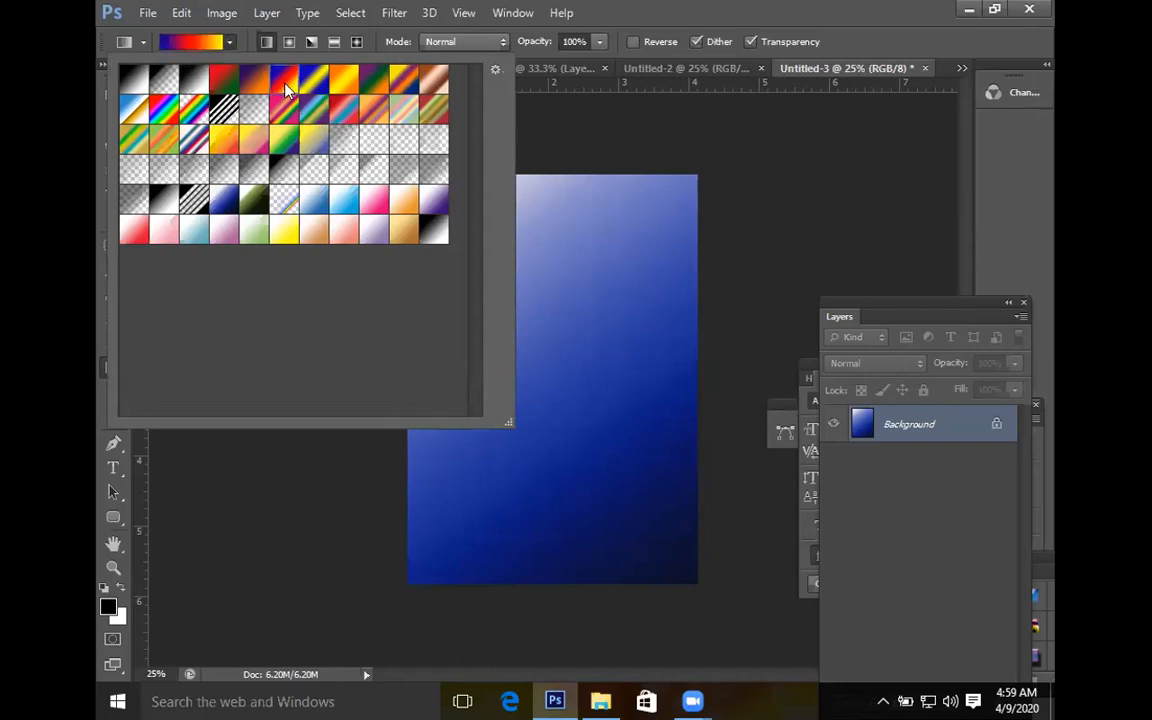
{"action": "key", "text": "Return"}
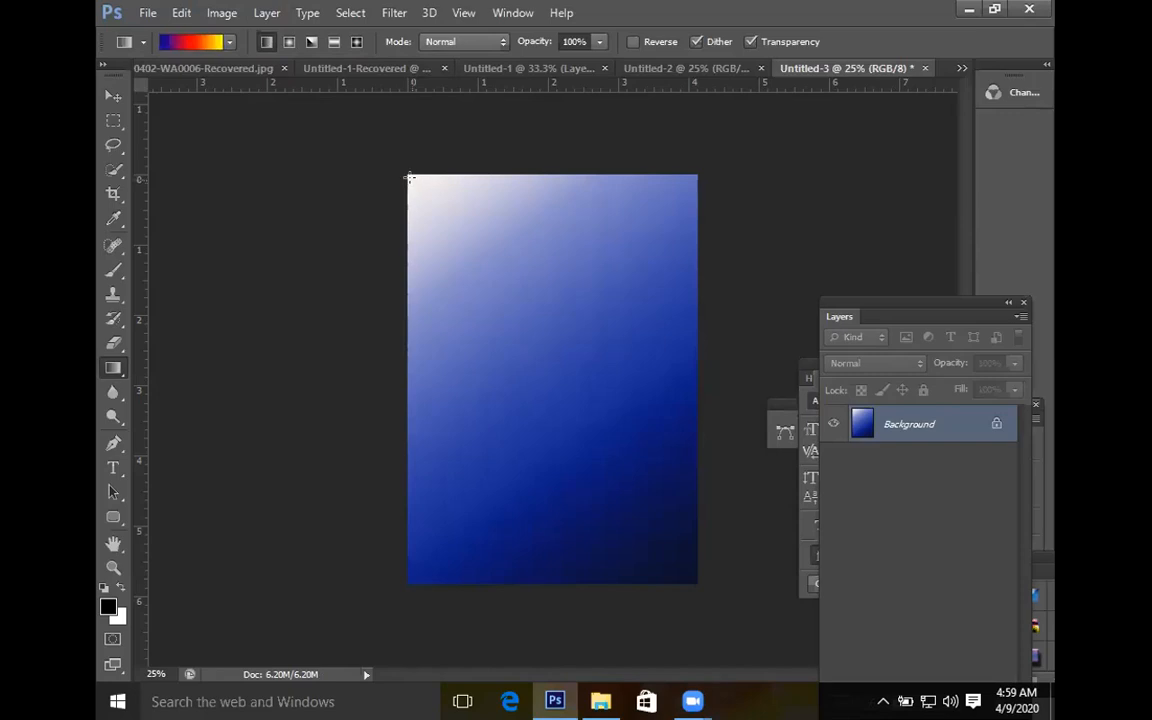
{"action": "left_click_drag", "start_coordinate": [410, 178], "coordinate": [622, 423]}
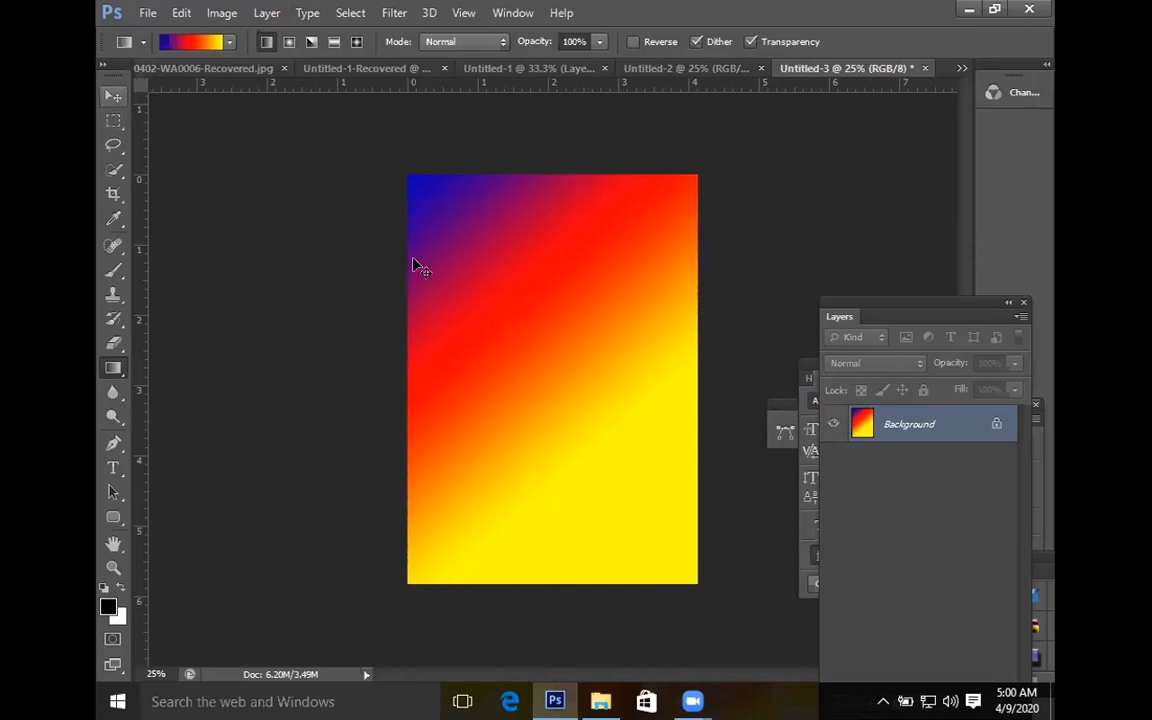
{"action": "key", "text": "v"}
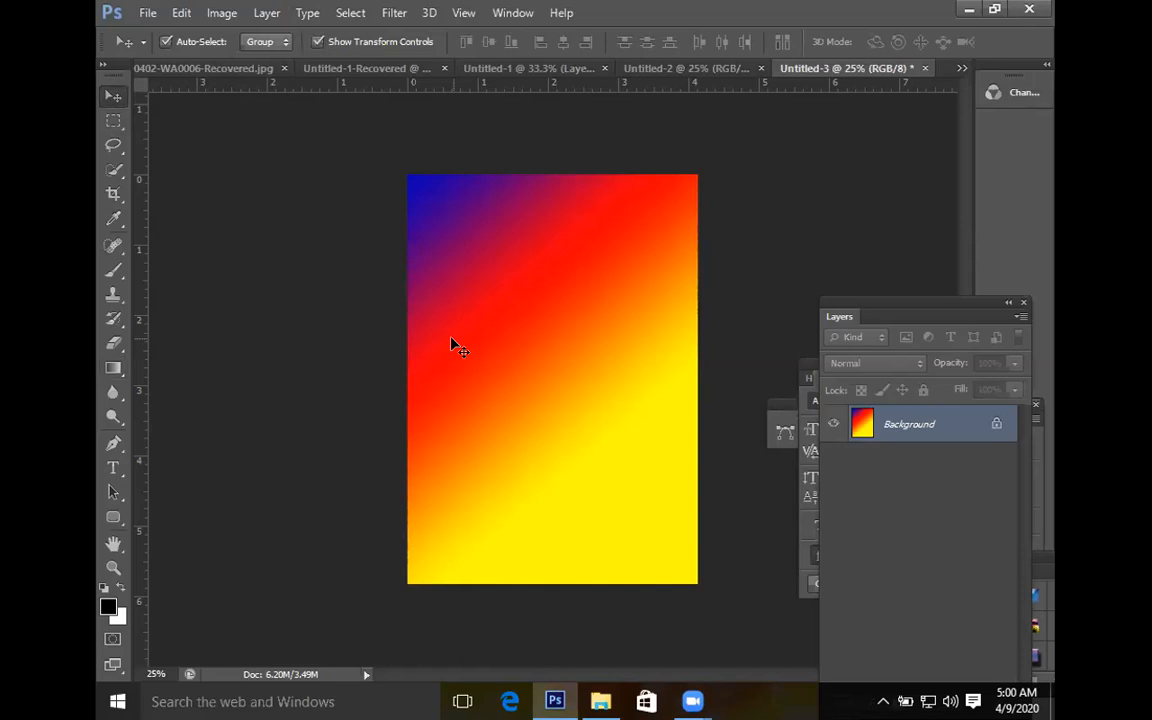
Step: Draw a black rectangle shape of about 1232 × 1744 px covering the whole canvas
{"action": "left_click", "coordinate": [112, 515]}
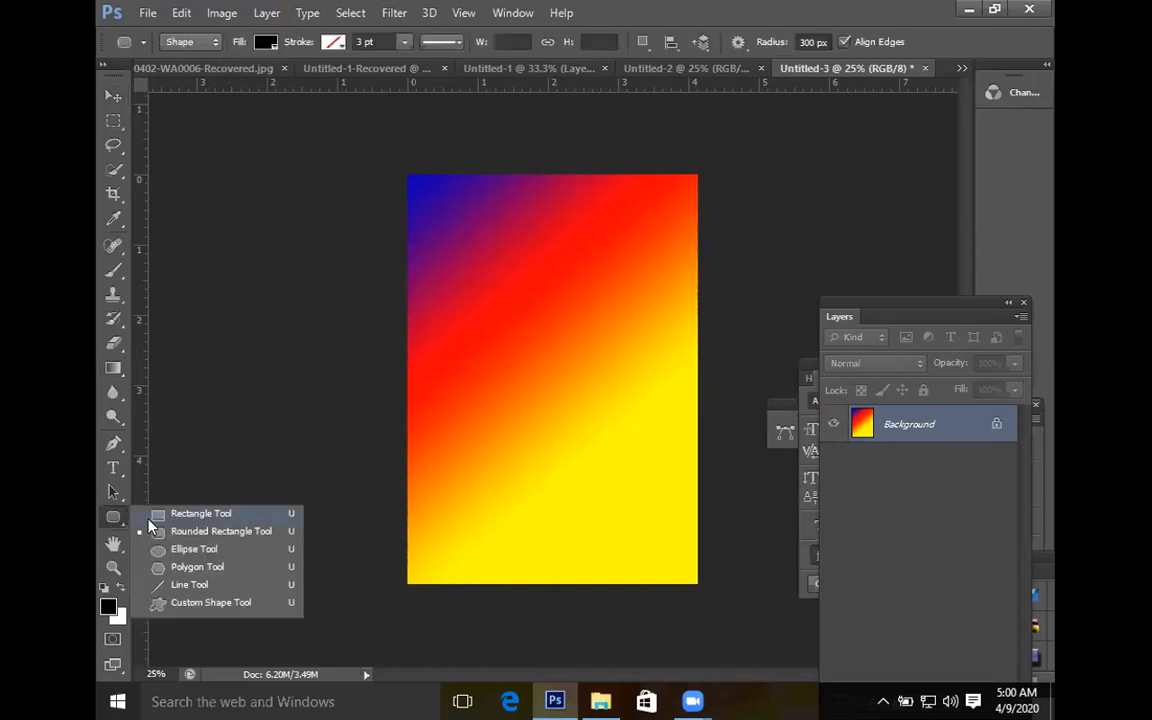
{"action": "left_click", "coordinate": [150, 514]}
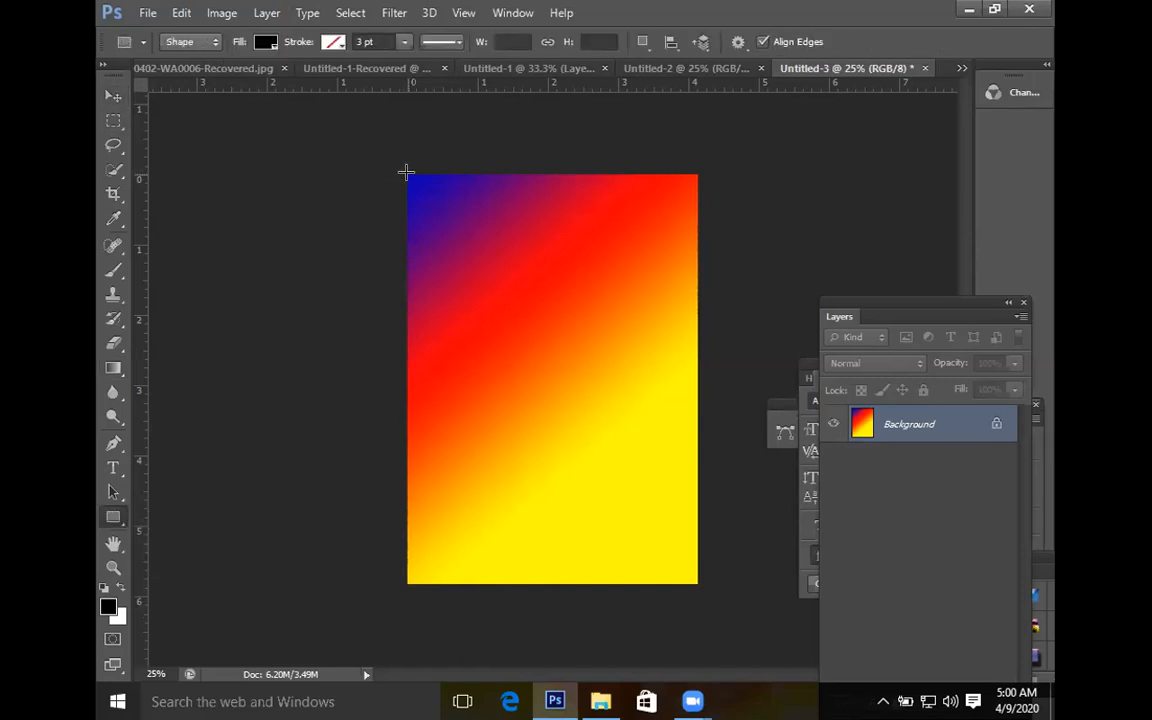
{"action": "left_click_drag", "start_coordinate": [406, 172], "coordinate": [695, 581]}
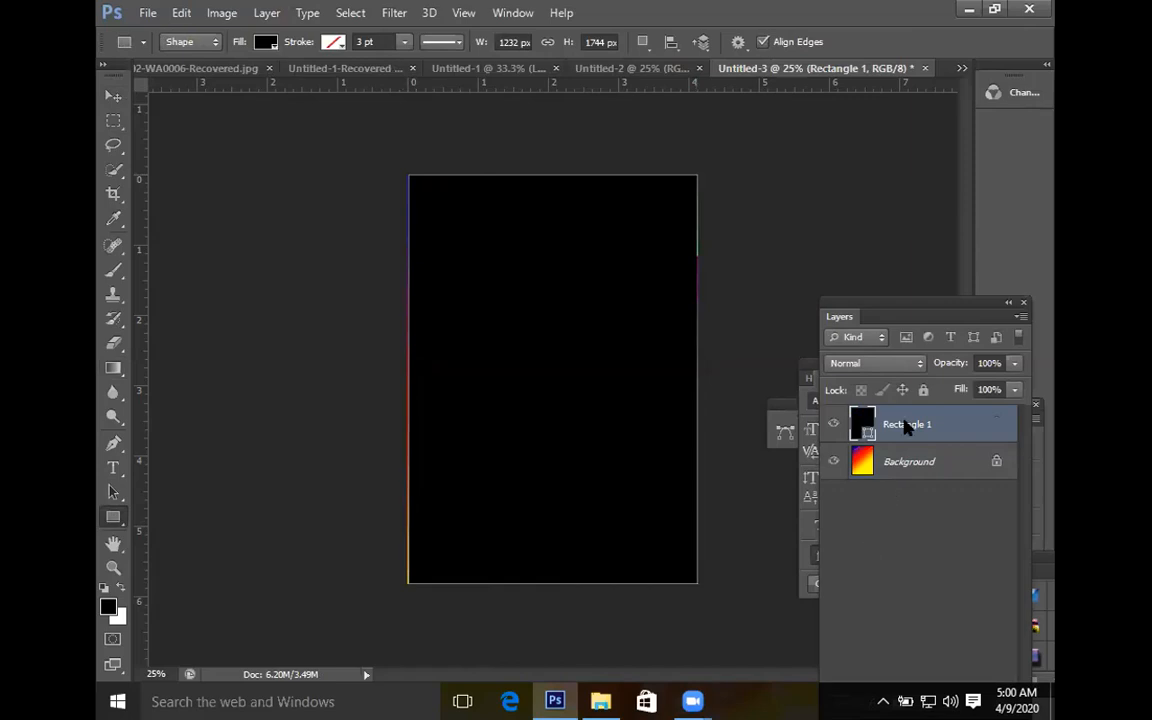
Step: Add a Gradient Overlay effect to the rectangle layer and open its gradient for editing
{"action": "double_click", "coordinate": [960, 429]}
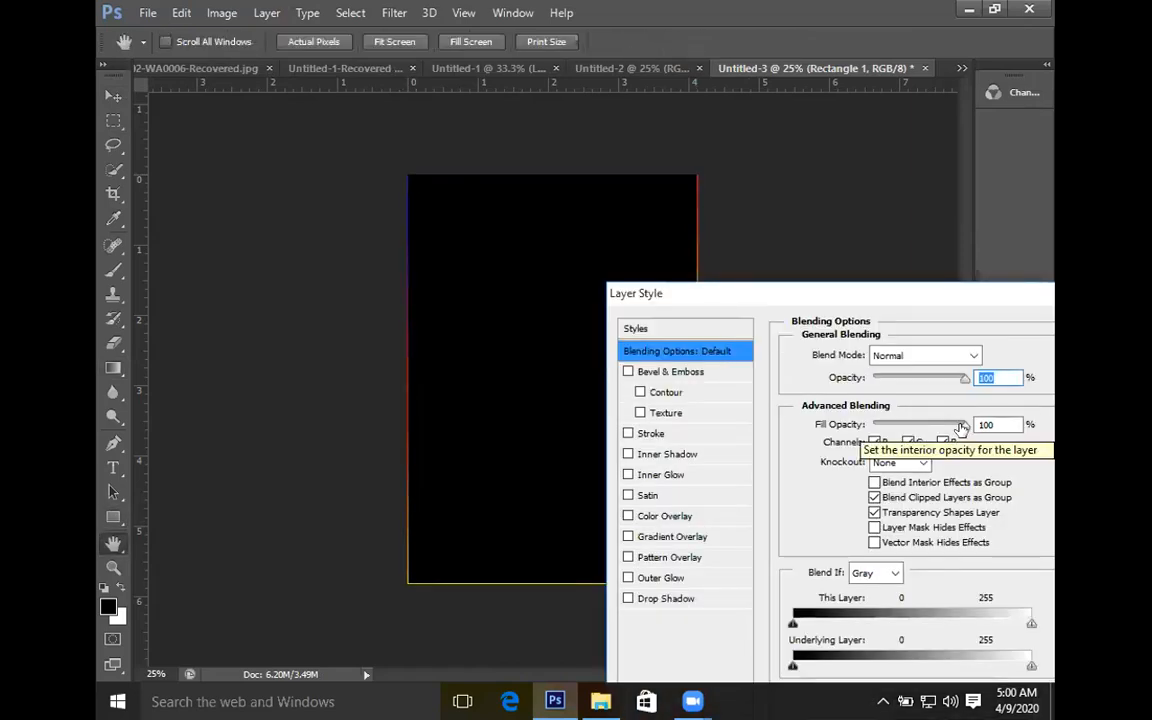
{"action": "left_click", "coordinate": [629, 538]}
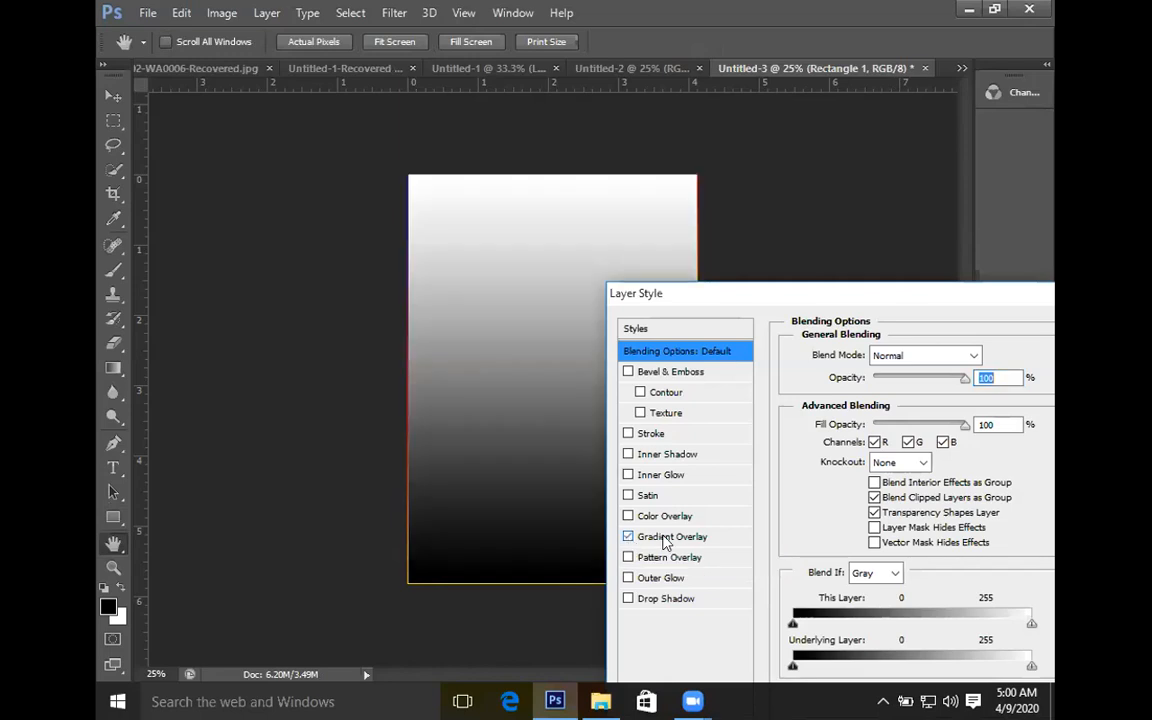
{"action": "left_click", "coordinate": [665, 539]}
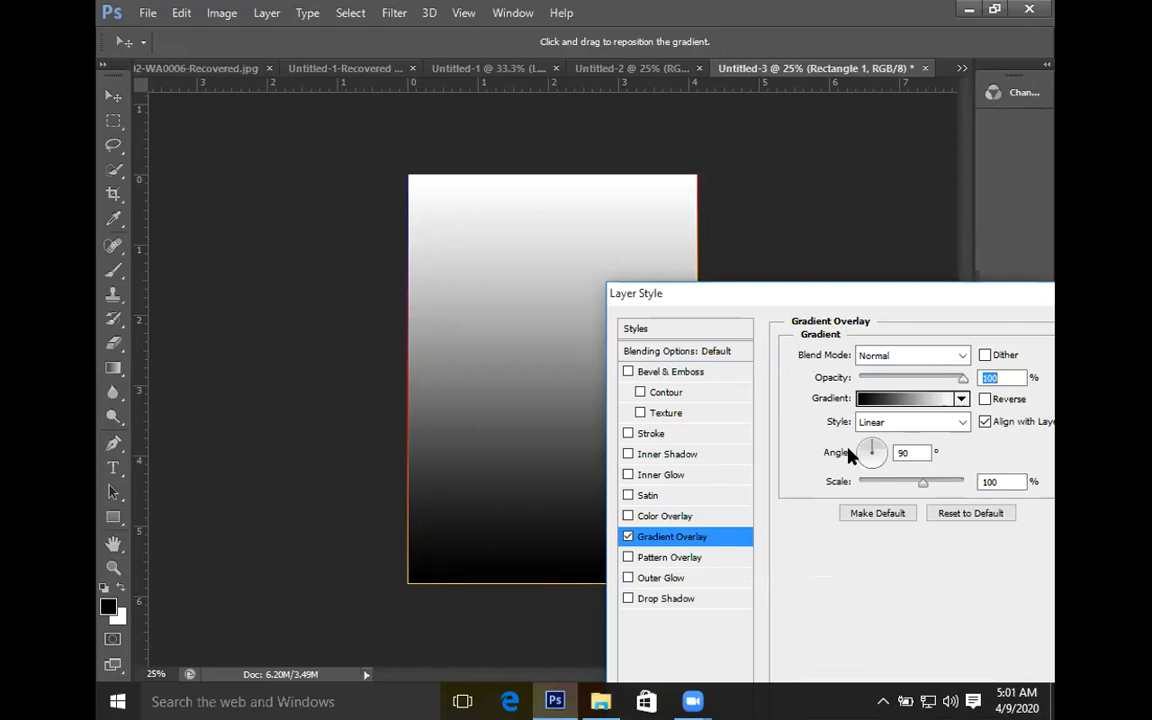
{"action": "left_click_drag", "start_coordinate": [878, 290], "coordinate": [733, 327]}
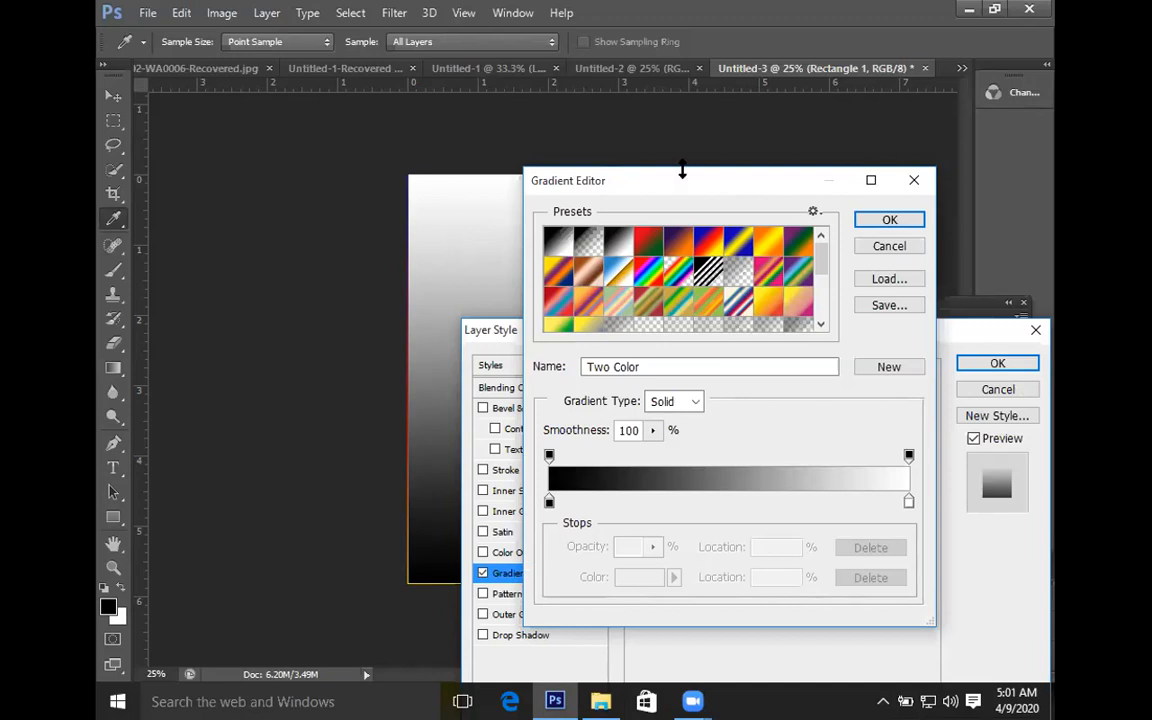
Step: Set the start colour stop of the overlay gradient to red, fc0505
{"action": "left_click", "coordinate": [549, 501]}
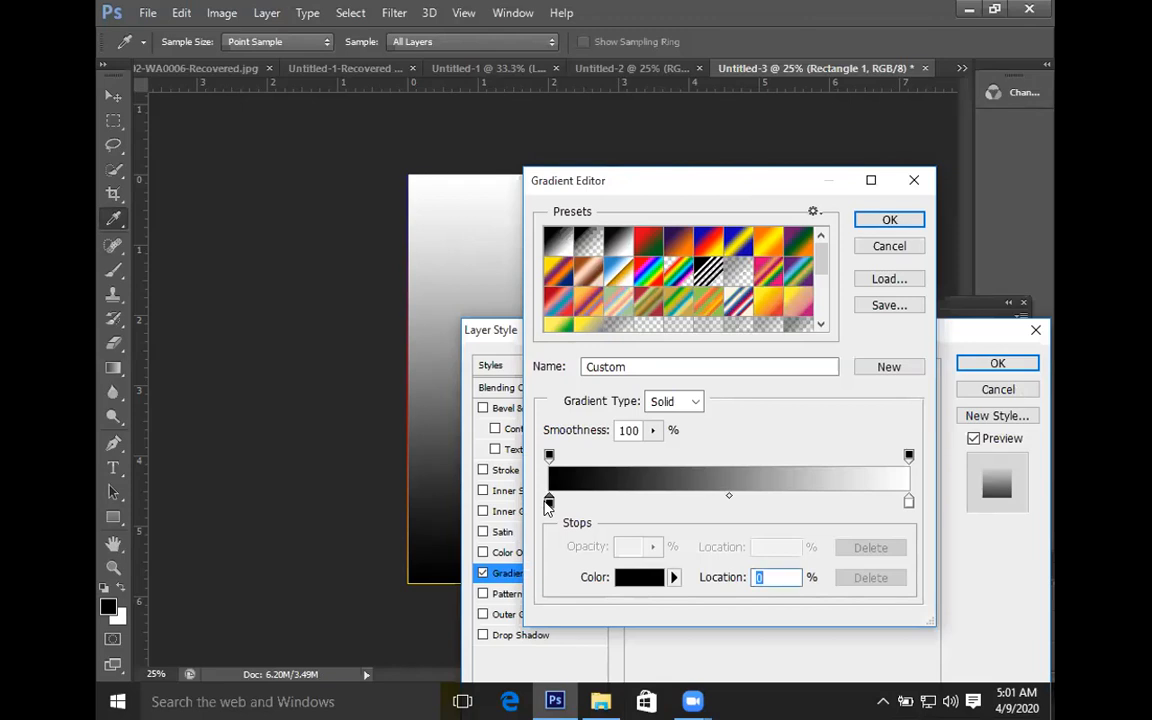
{"action": "double_click", "coordinate": [549, 502]}
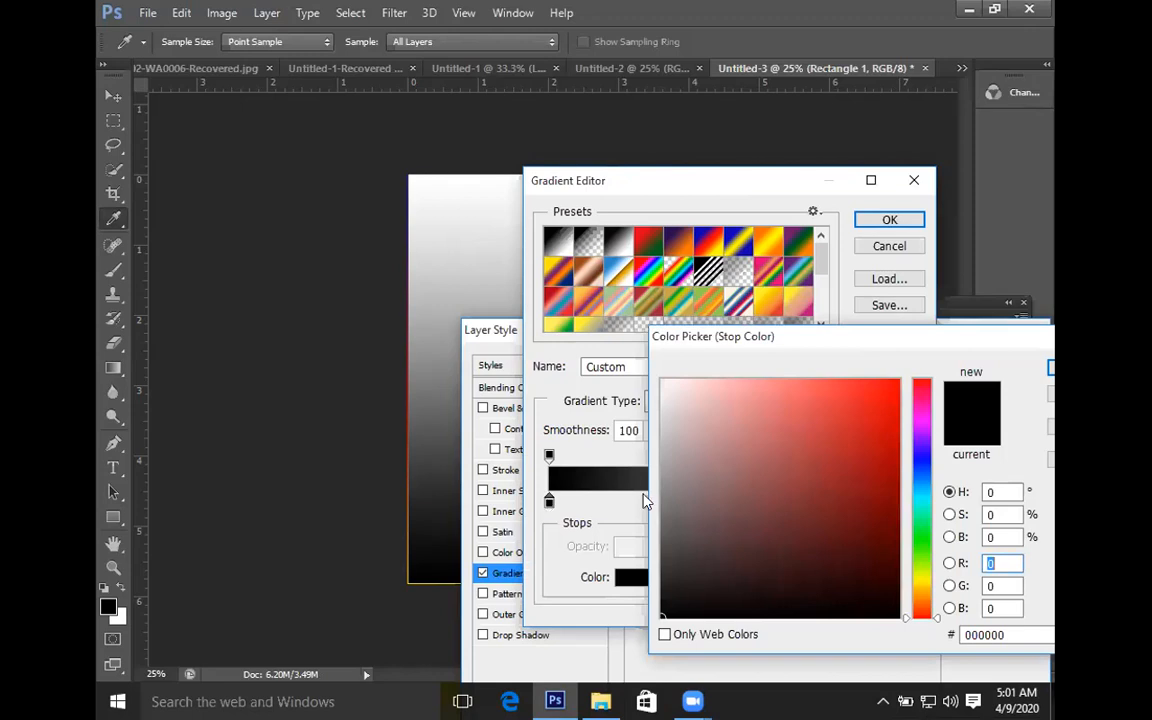
{"action": "left_click", "coordinate": [893, 381]}
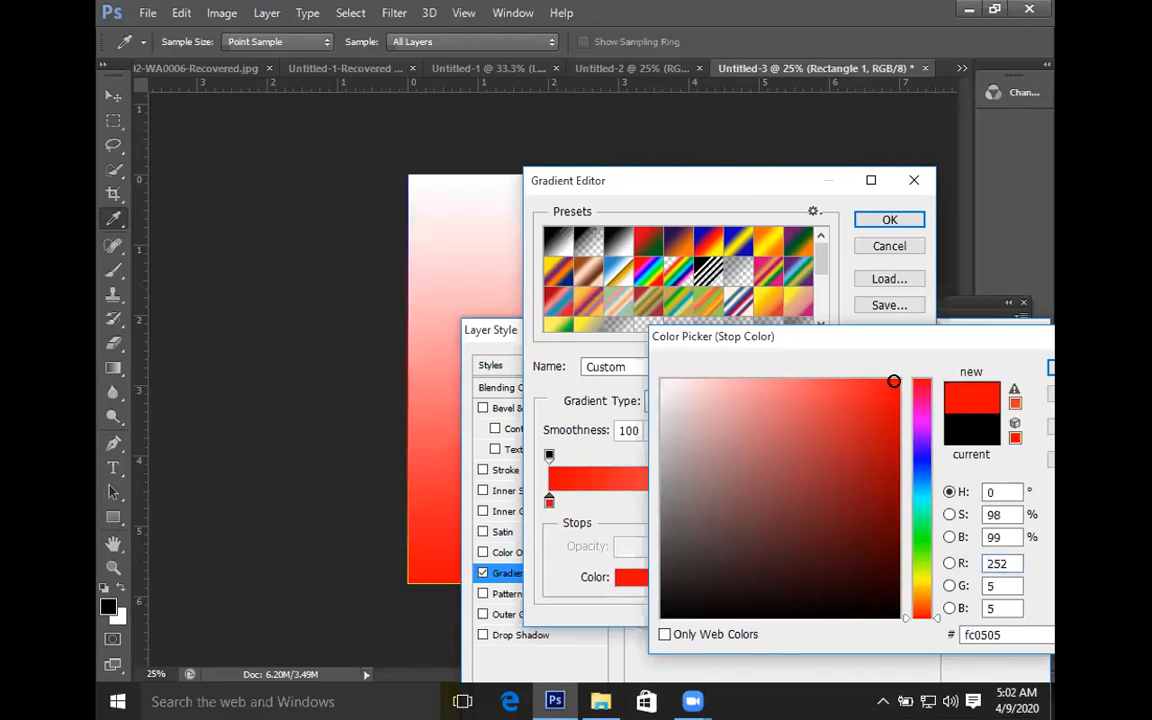
{"action": "key", "text": "Return"}
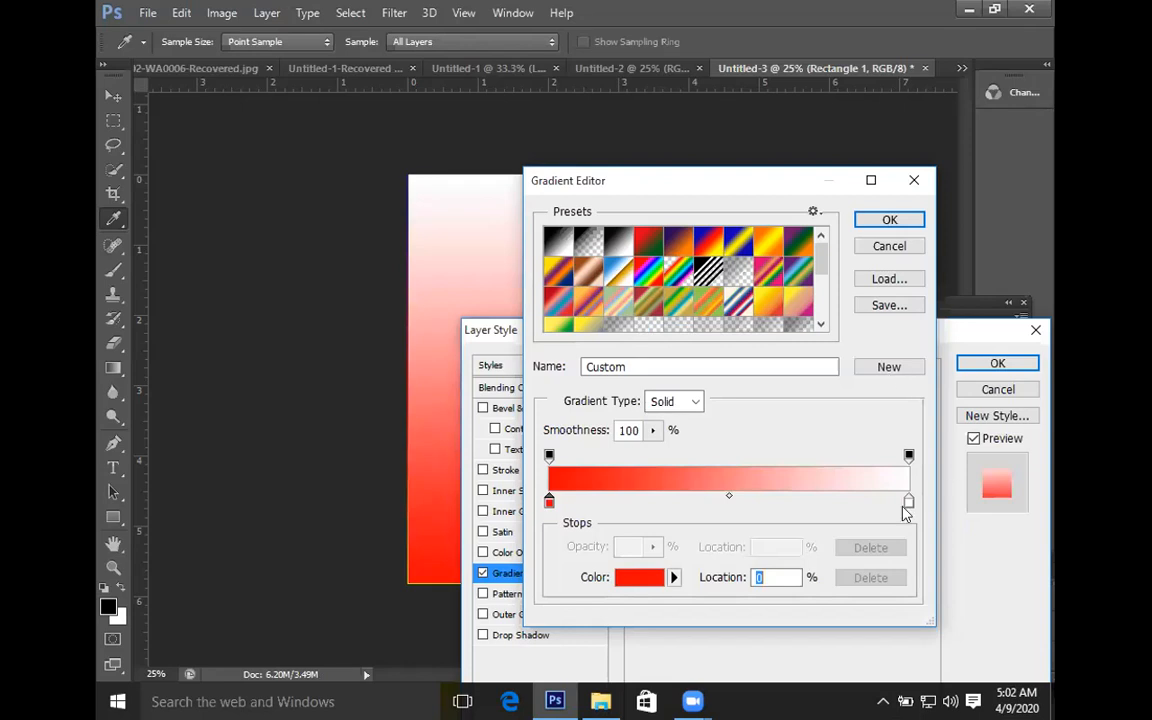
Step: Set the overlay gradient's end colour stop to near-black 020000 and apply the layer style
{"action": "left_click", "coordinate": [909, 500]}
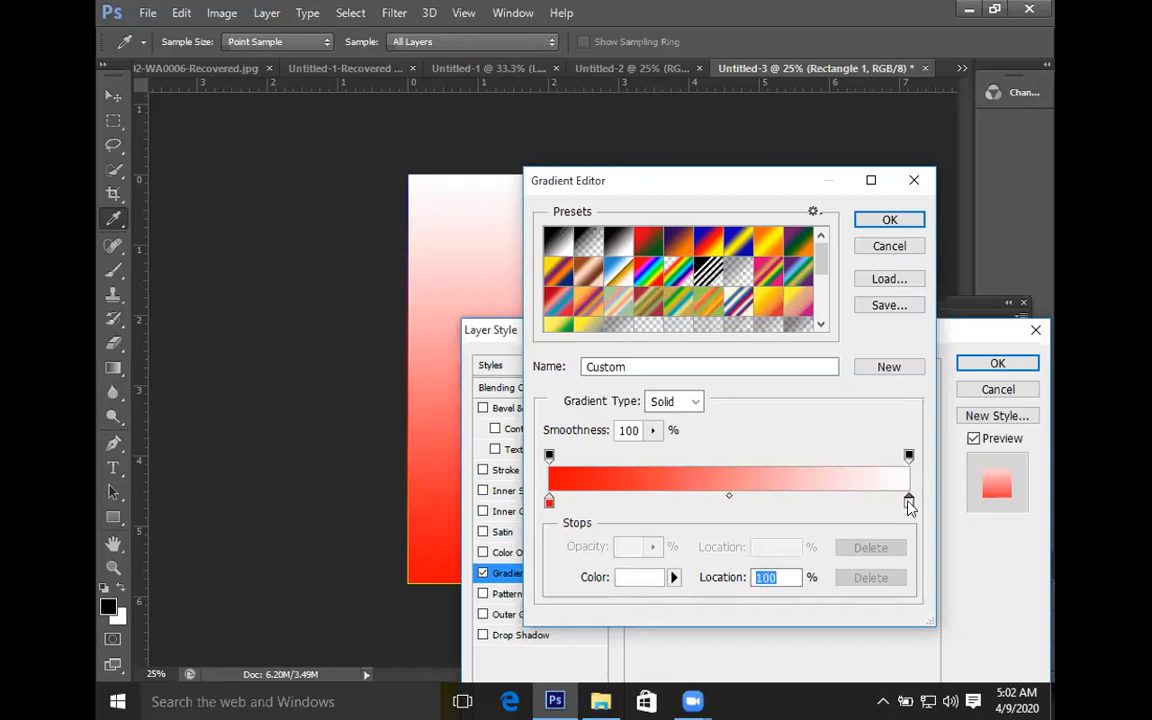
{"action": "double_click", "coordinate": [909, 500]}
{"action": "left_click", "coordinate": [894, 614]}
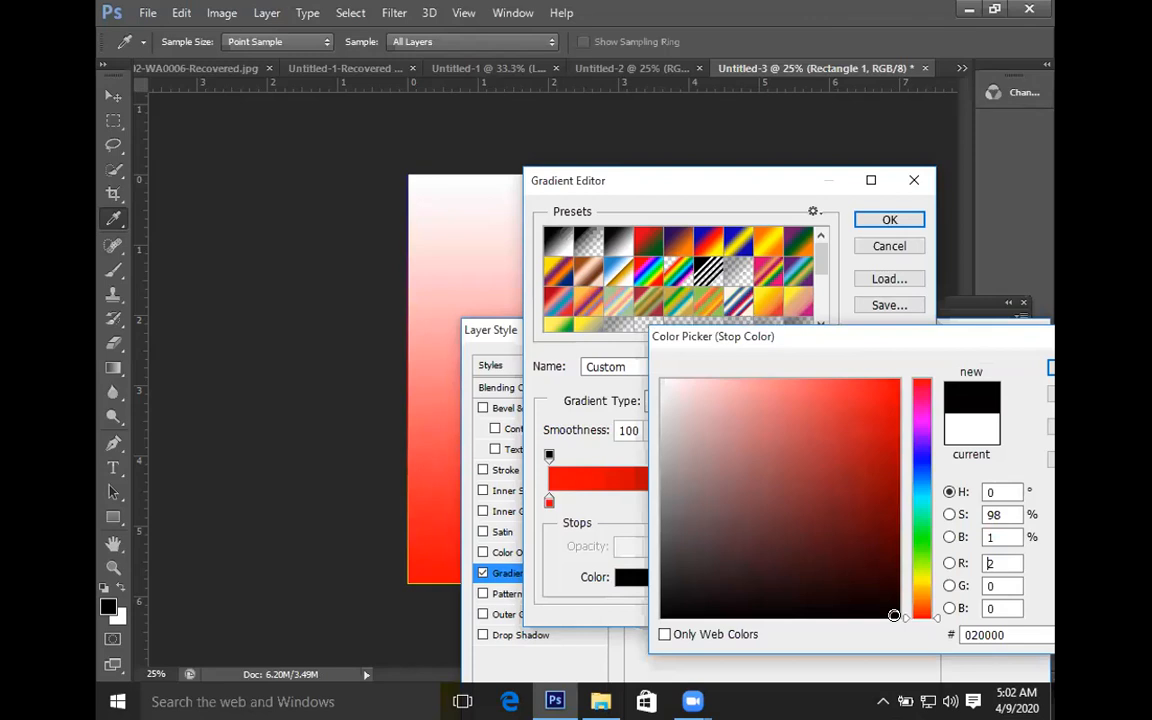
{"action": "key", "text": "Return"}
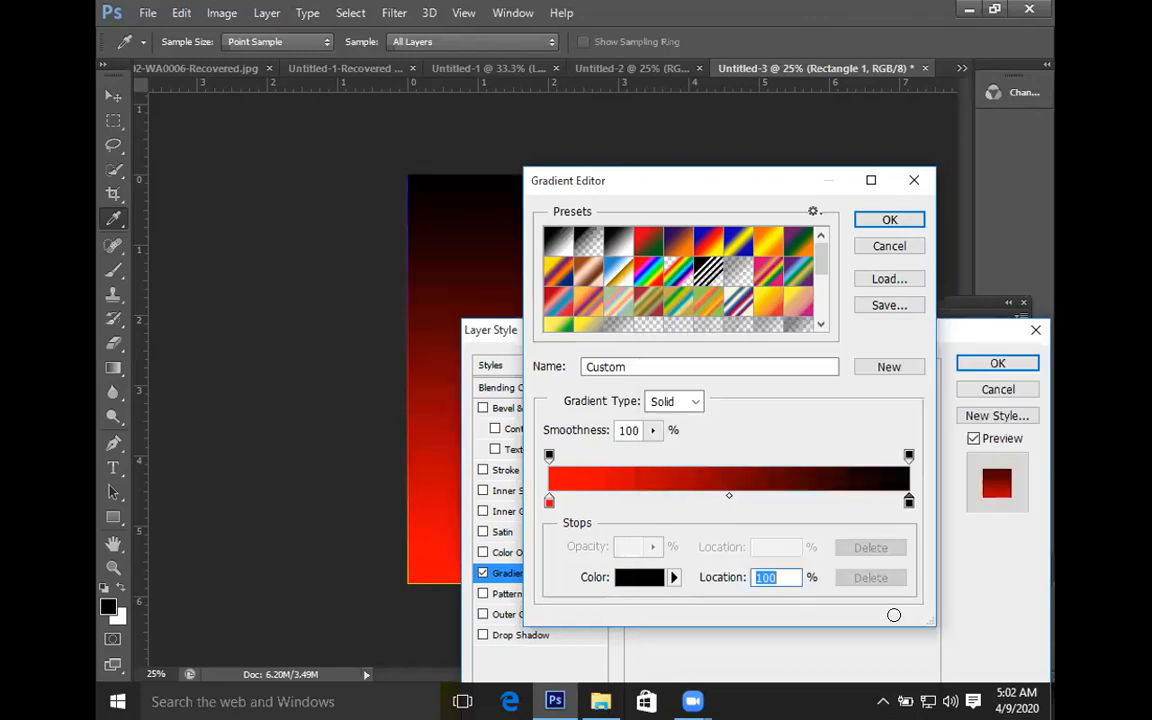
{"action": "key", "text": "Return"}
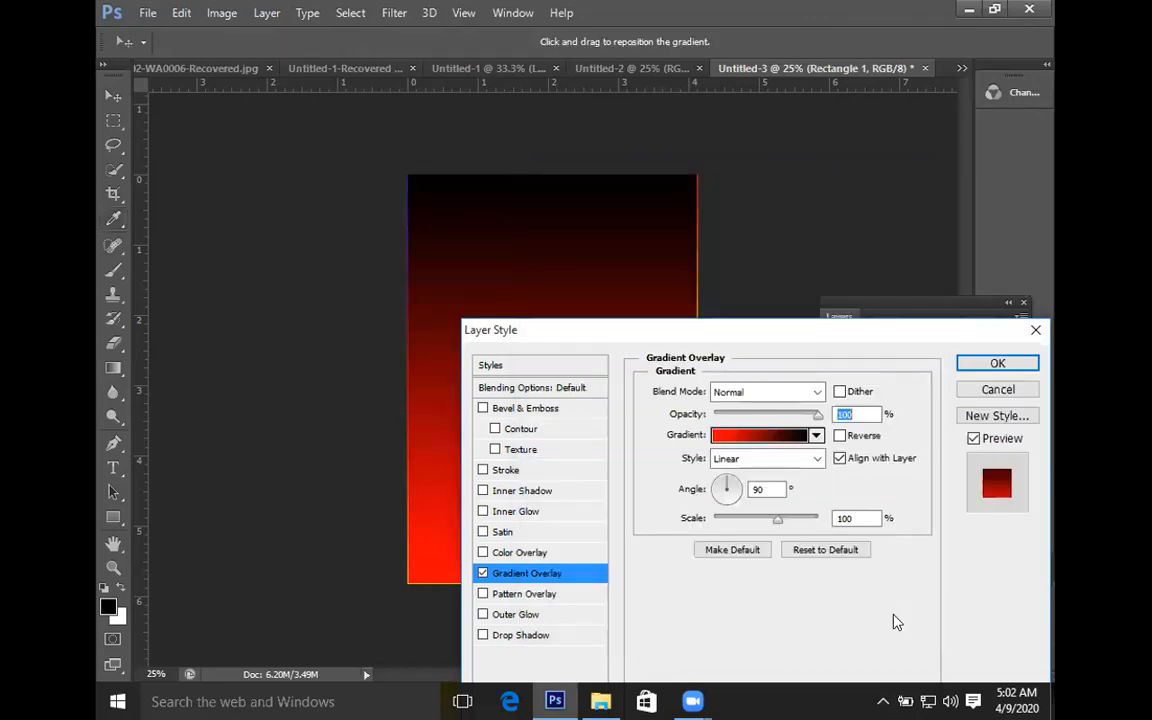
{"action": "key", "text": "Return"}
{"action": "key", "text": "v"}
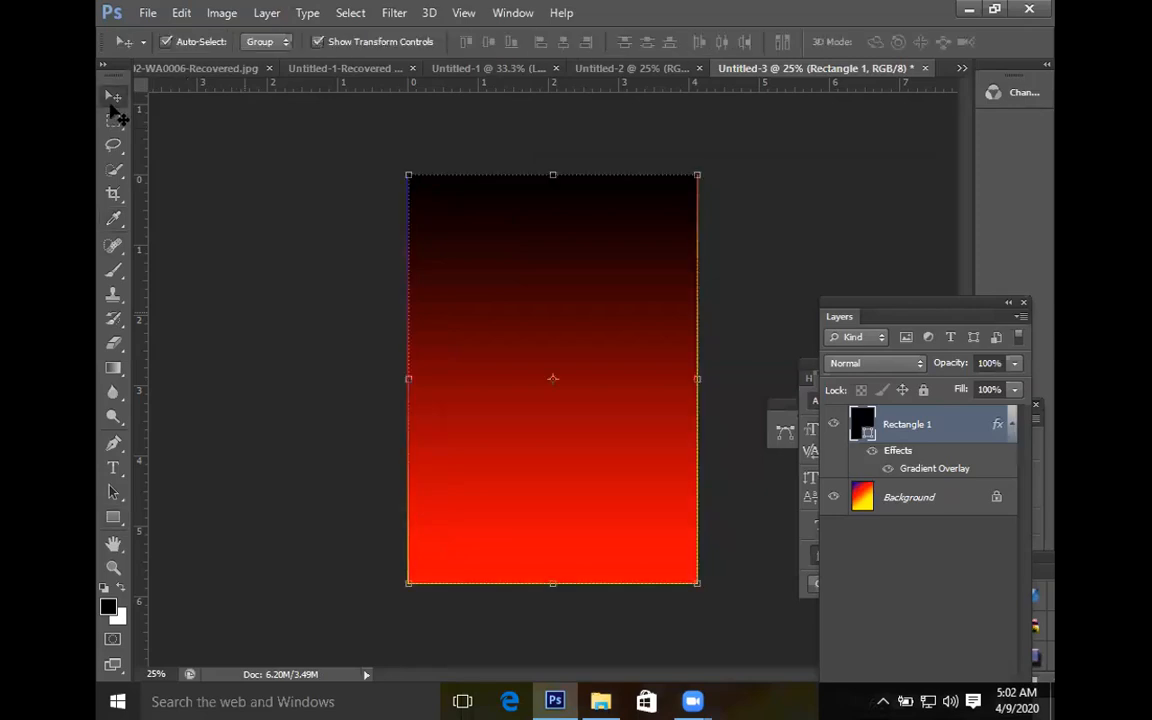
{"action": "left_click", "coordinate": [243, 312]}
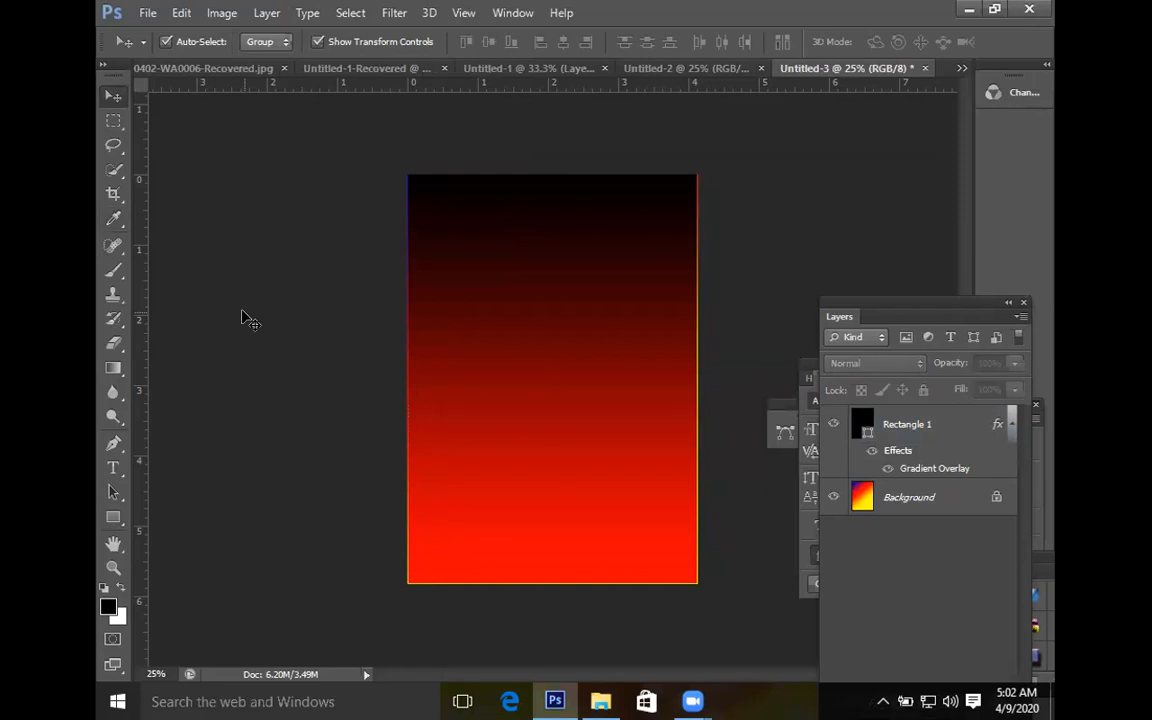
{"action": "left_click", "coordinate": [556, 490]}
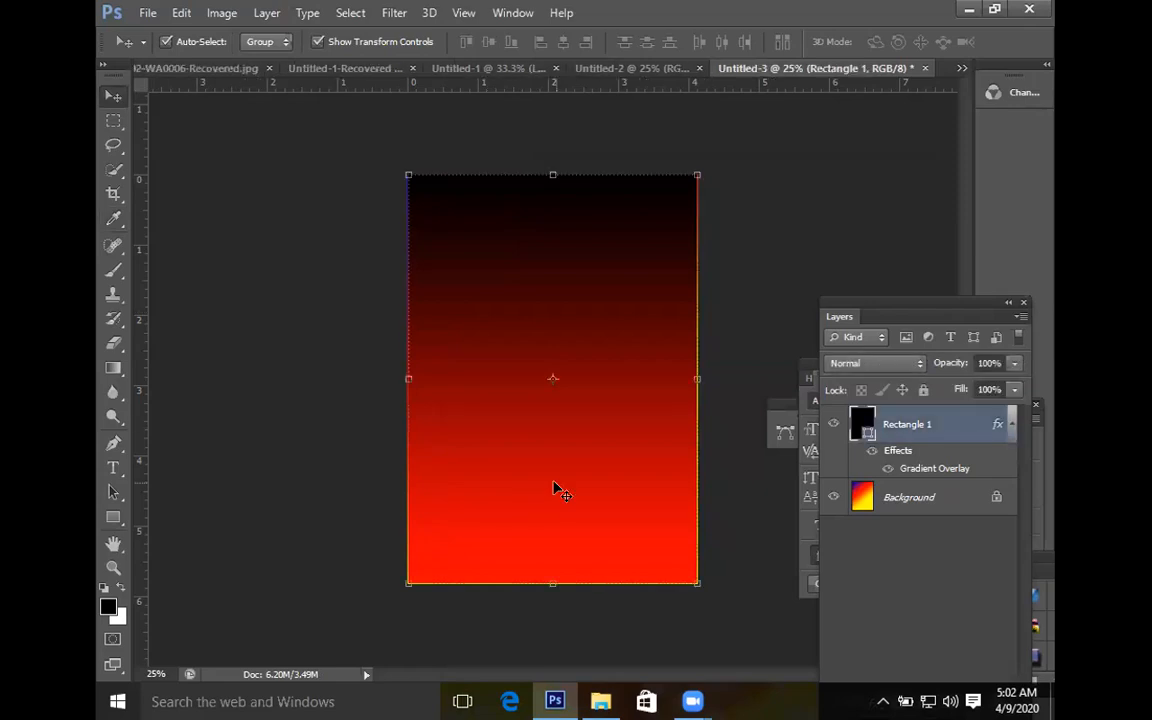
{"action": "left_click", "coordinate": [727, 546]}
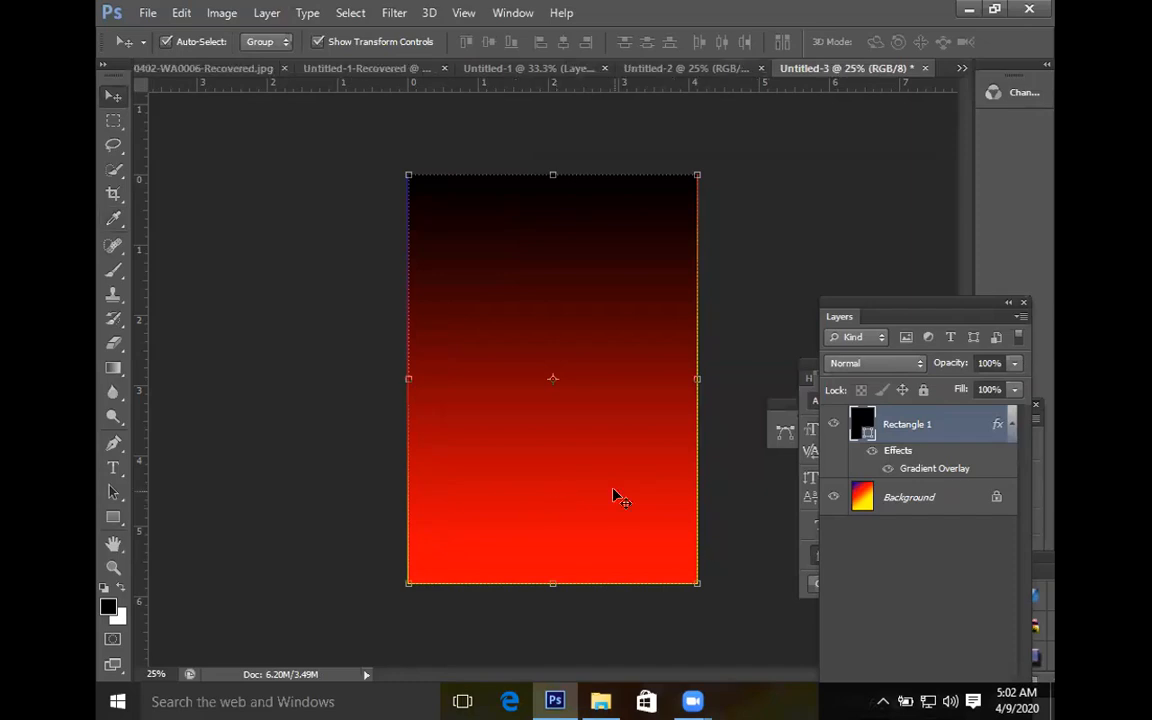
Step: Stretch the rectangle slightly past the canvas edges, to about 104.55% width and 100.23% height, and apply the transform
{"action": "left_click", "coordinate": [617, 496]}
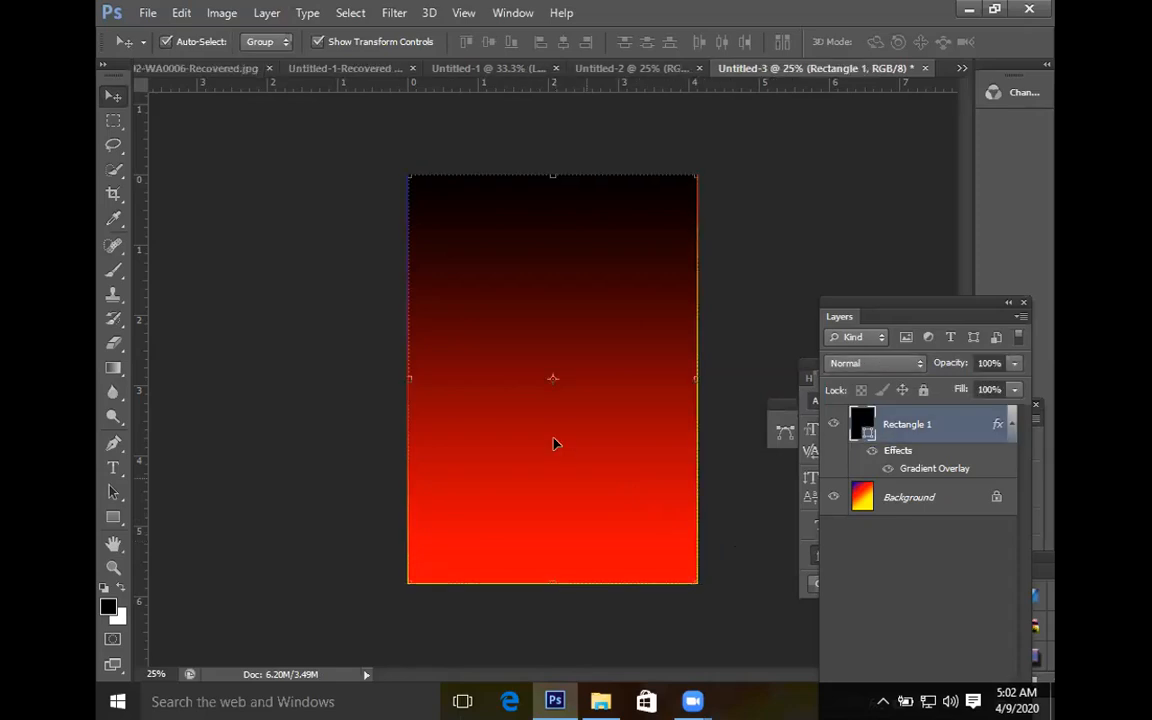
{"action": "left_click_drag", "start_coordinate": [698, 587], "coordinate": [701, 589]}
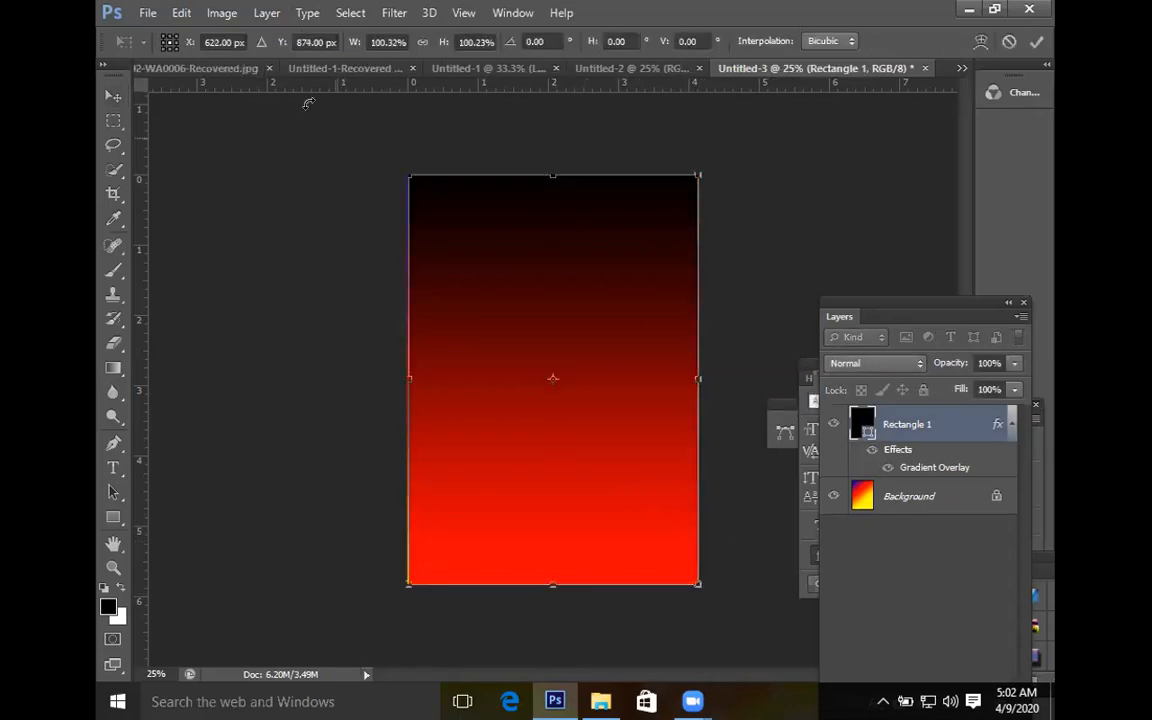
{"action": "left_click_drag", "start_coordinate": [405, 172], "coordinate": [391, 170]}
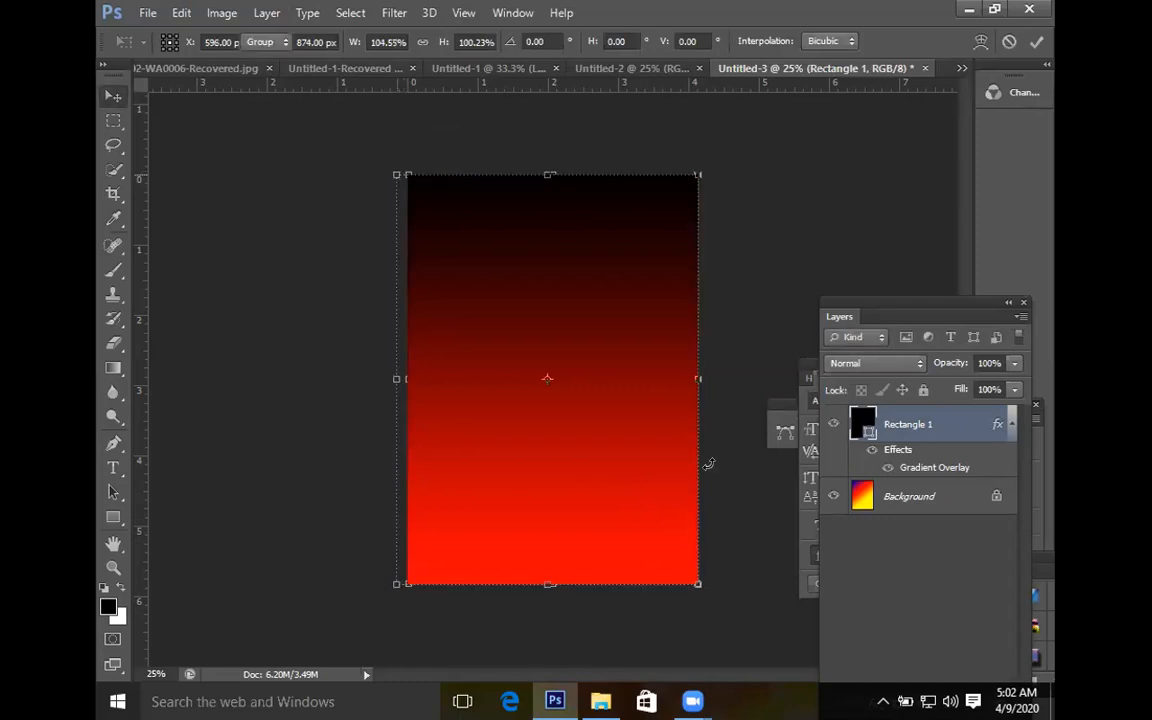
{"action": "key", "text": "Return"}
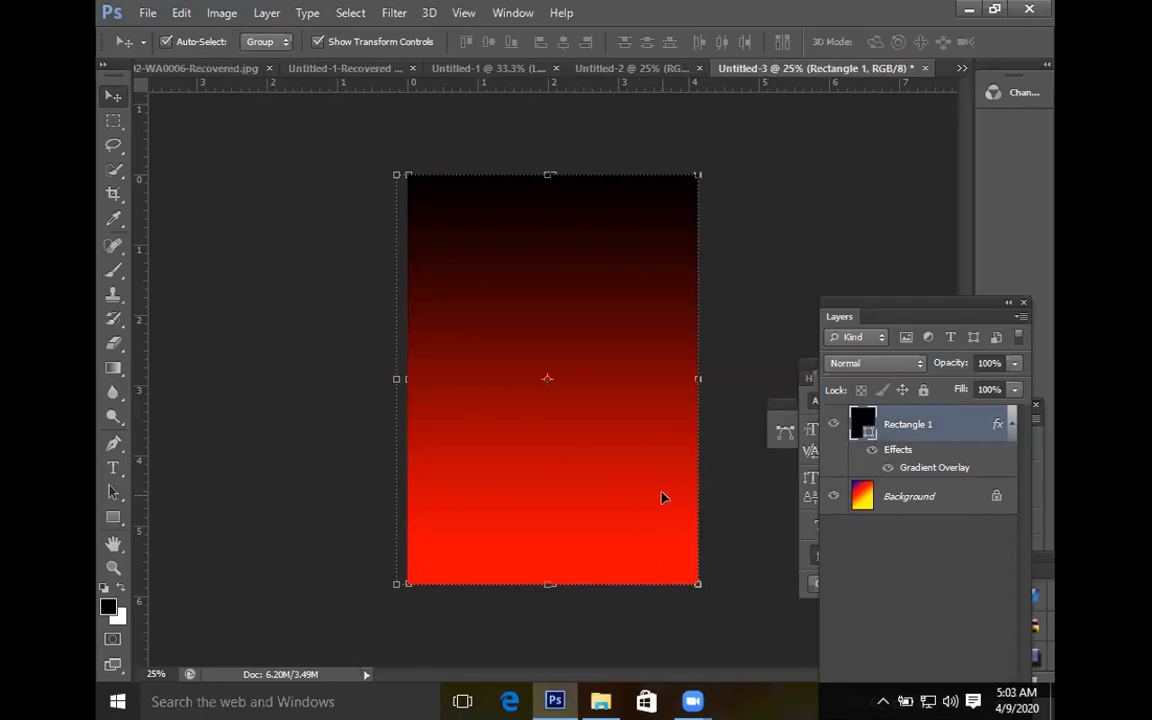
Step: Set the start colour stop of the rectangle's Gradient Overlay to blue, 0522fc, and apply the layer style
{"action": "double_click", "coordinate": [948, 430]}
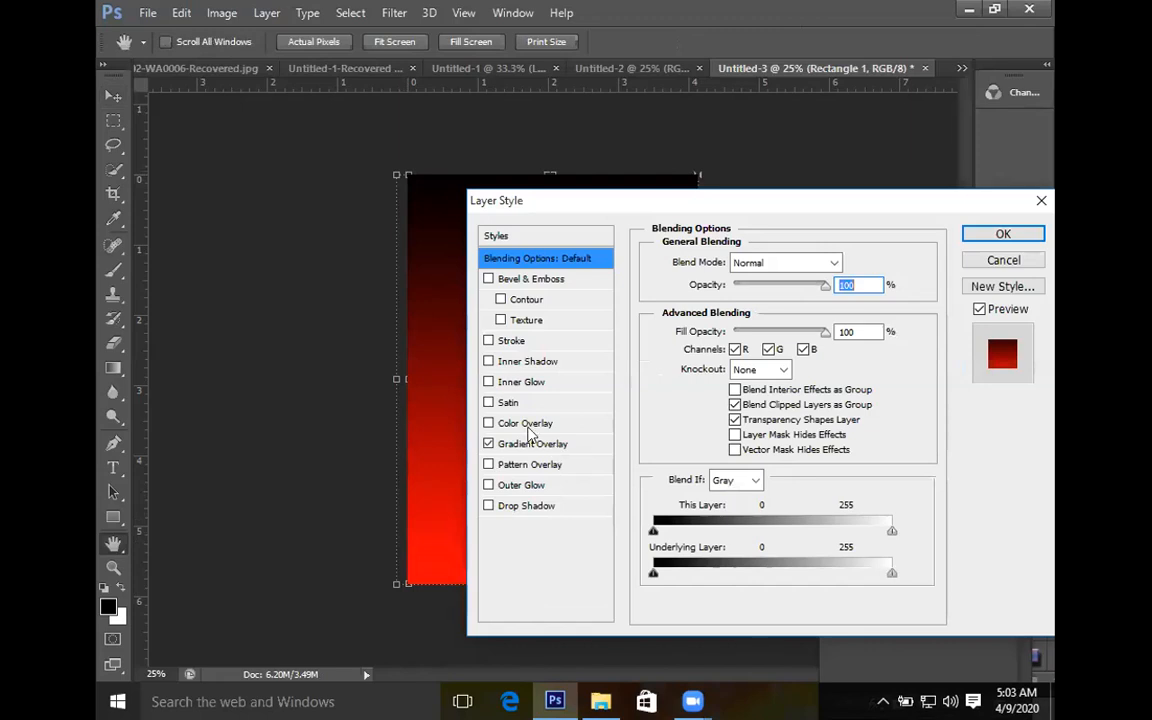
{"action": "left_click", "coordinate": [531, 445]}
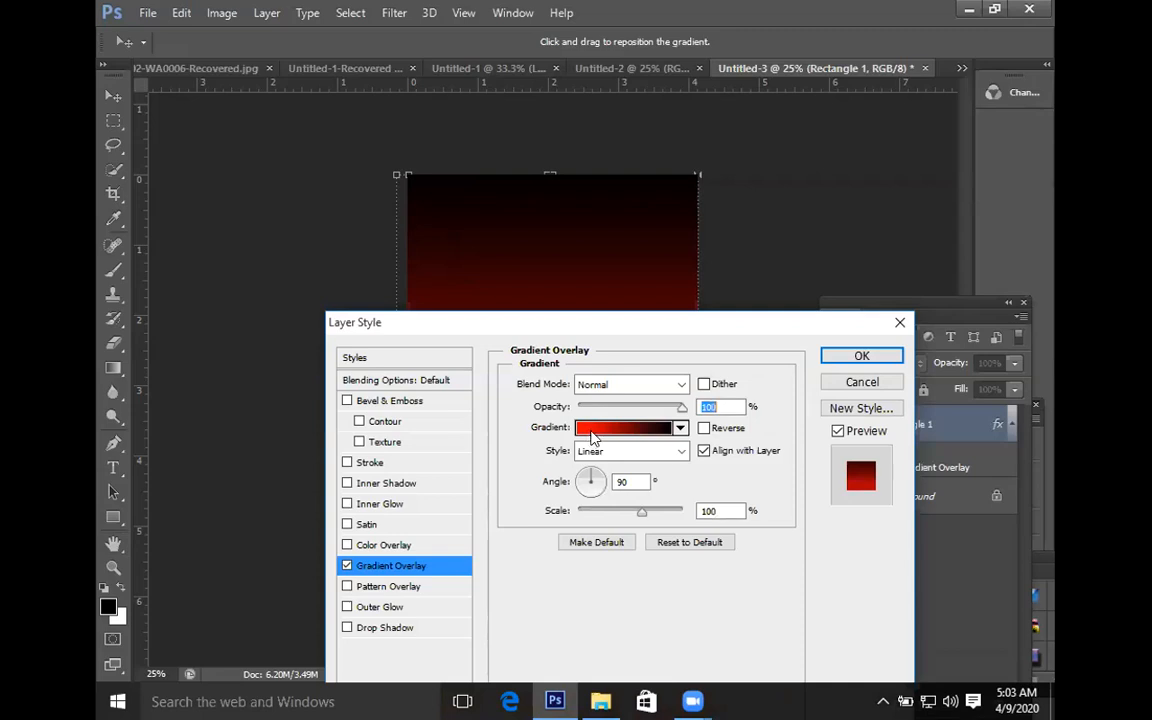
{"action": "left_click", "coordinate": [592, 432]}
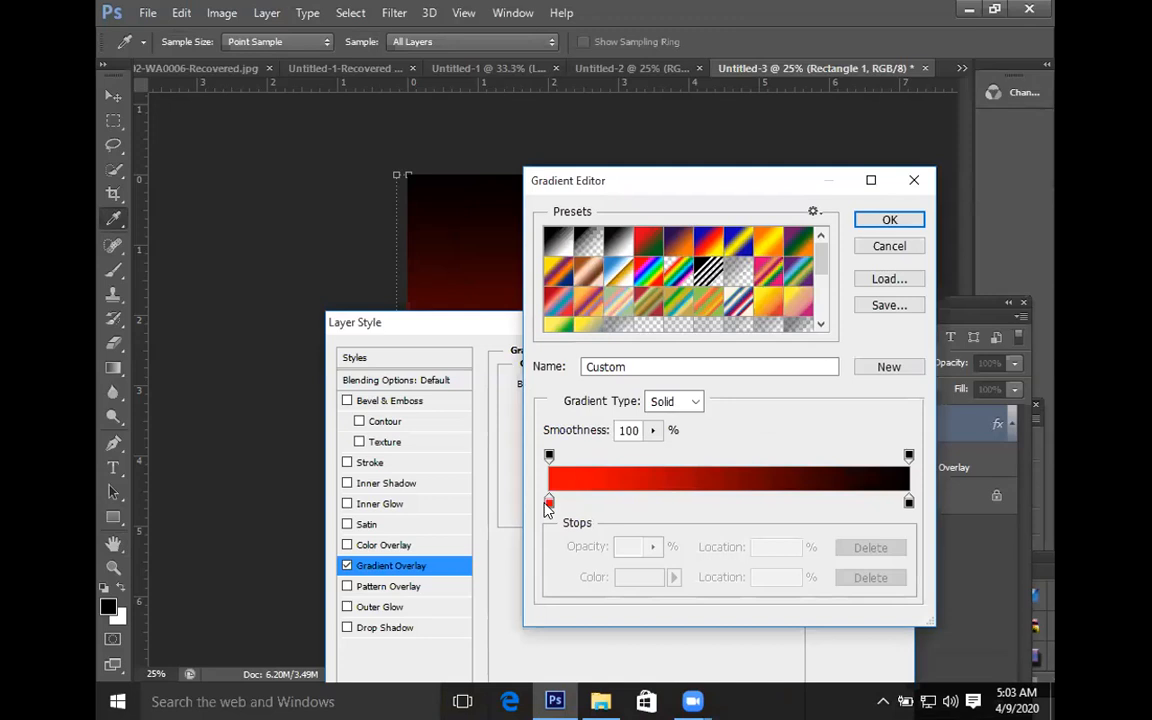
{"action": "double_click", "coordinate": [549, 503]}
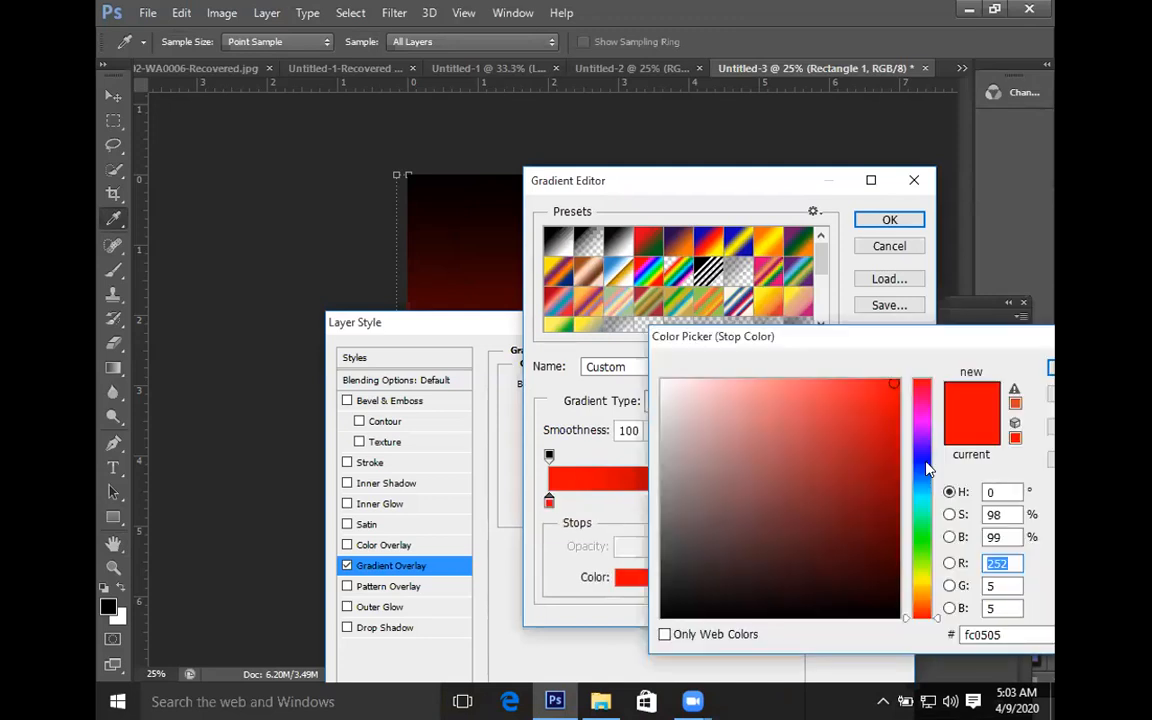
{"action": "left_click", "coordinate": [928, 466]}
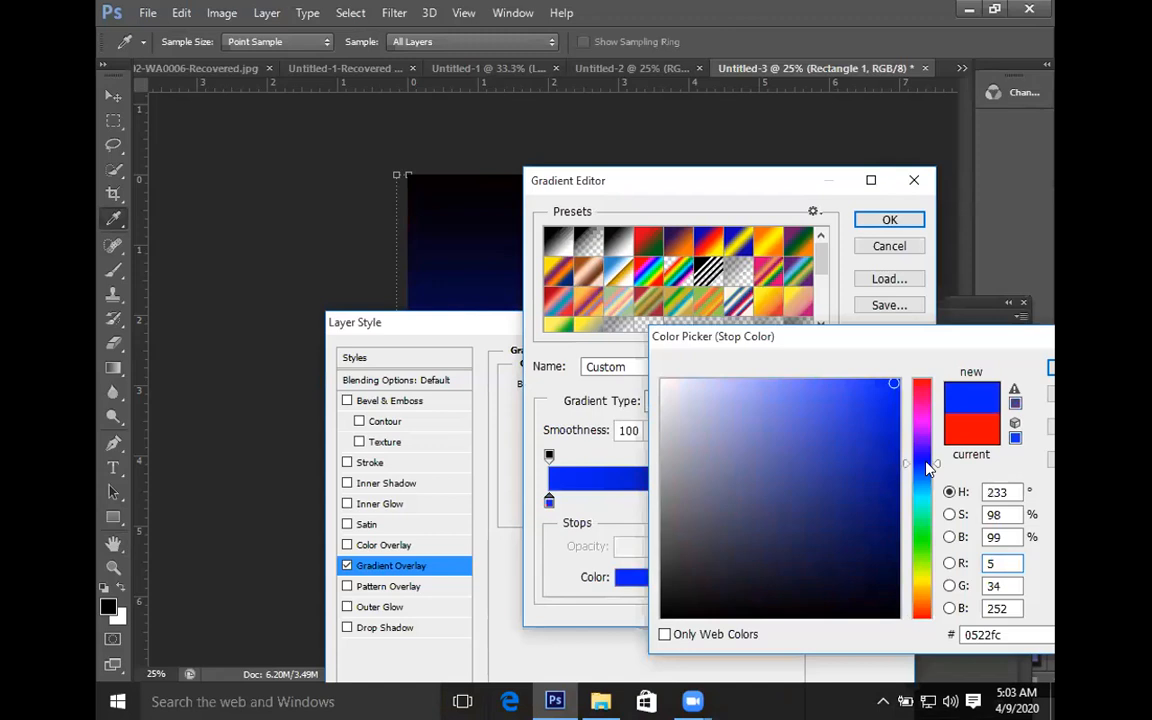
{"action": "key", "text": "Return"}
{"action": "key", "text": "Return"}
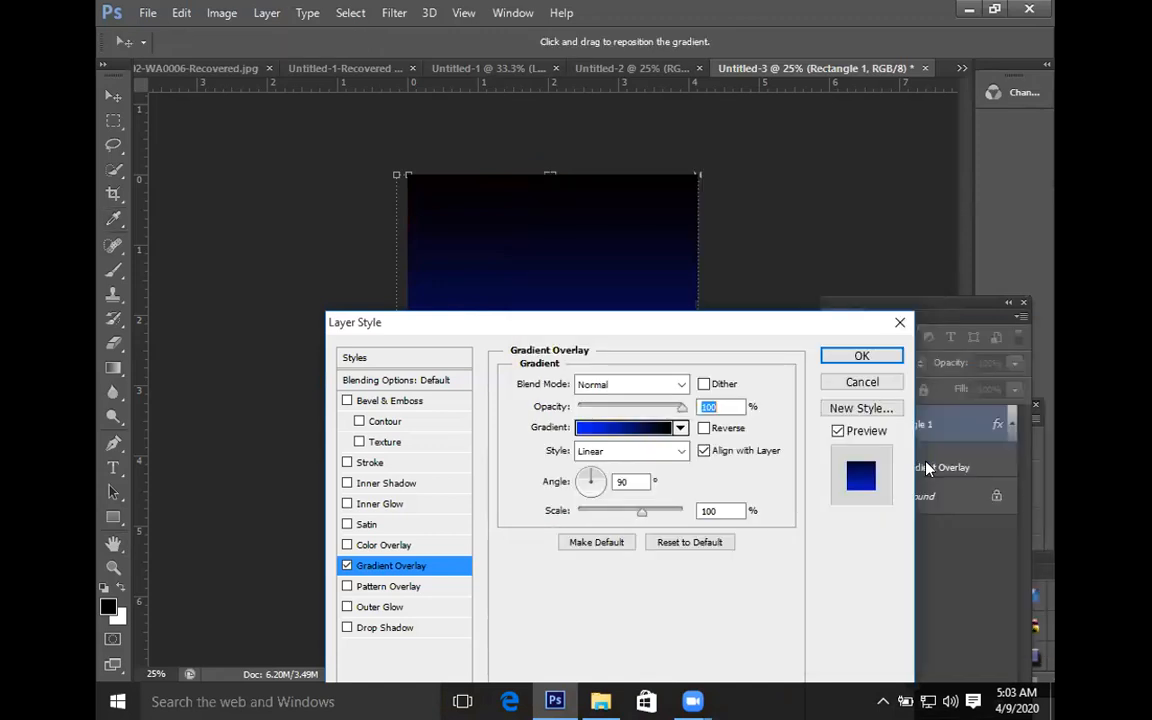
{"action": "key", "text": "Return"}
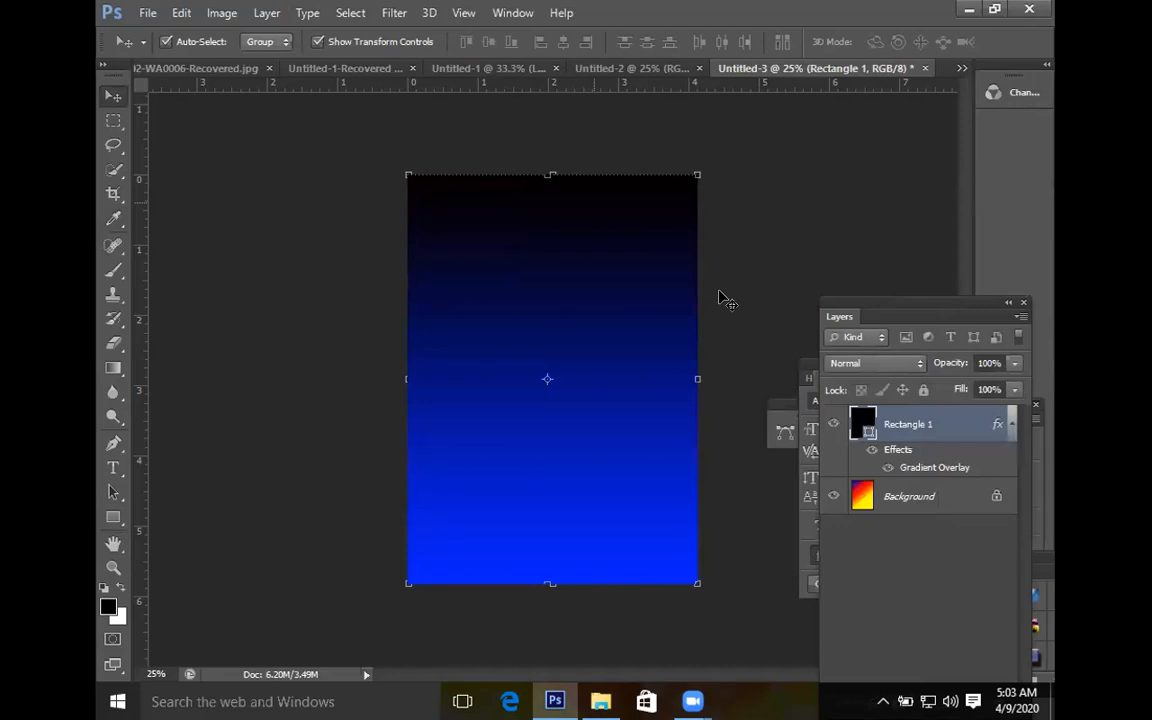
{"action": "left_click", "coordinate": [720, 450]}
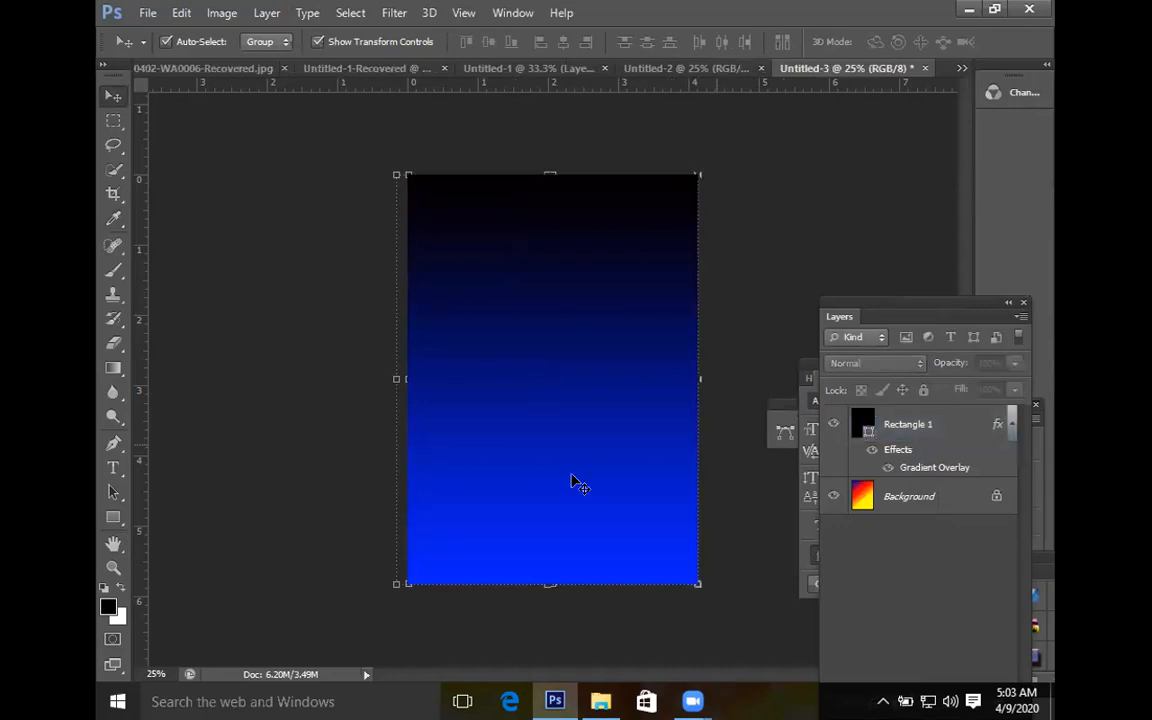
Step: Set the style of the rectangle's Gradient Overlay to Radial and apply the layer style
{"action": "left_click", "coordinate": [575, 482]}
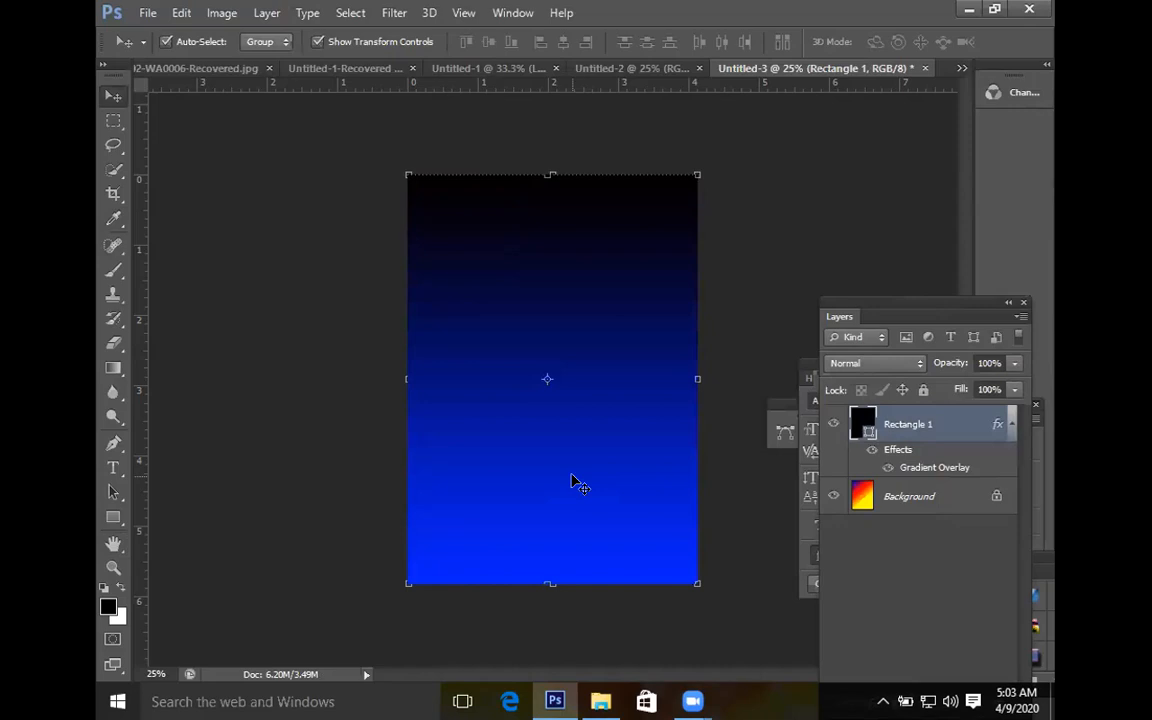
{"action": "double_click", "coordinate": [951, 431]}
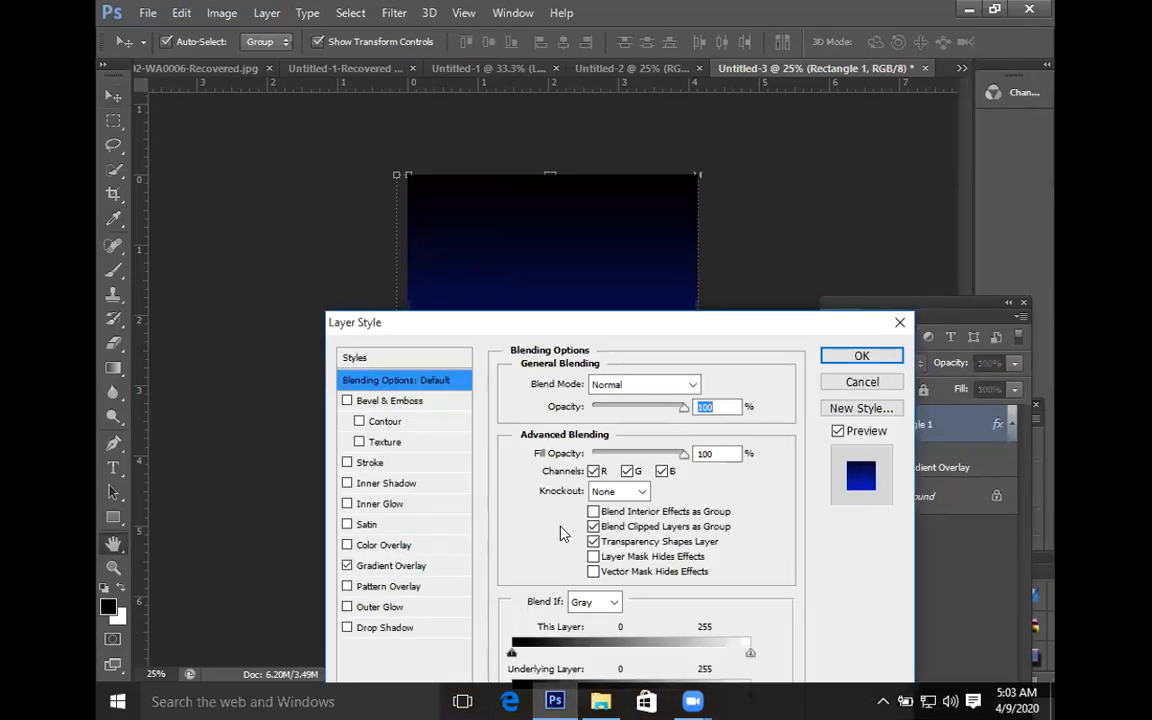
{"action": "left_click", "coordinate": [398, 566]}
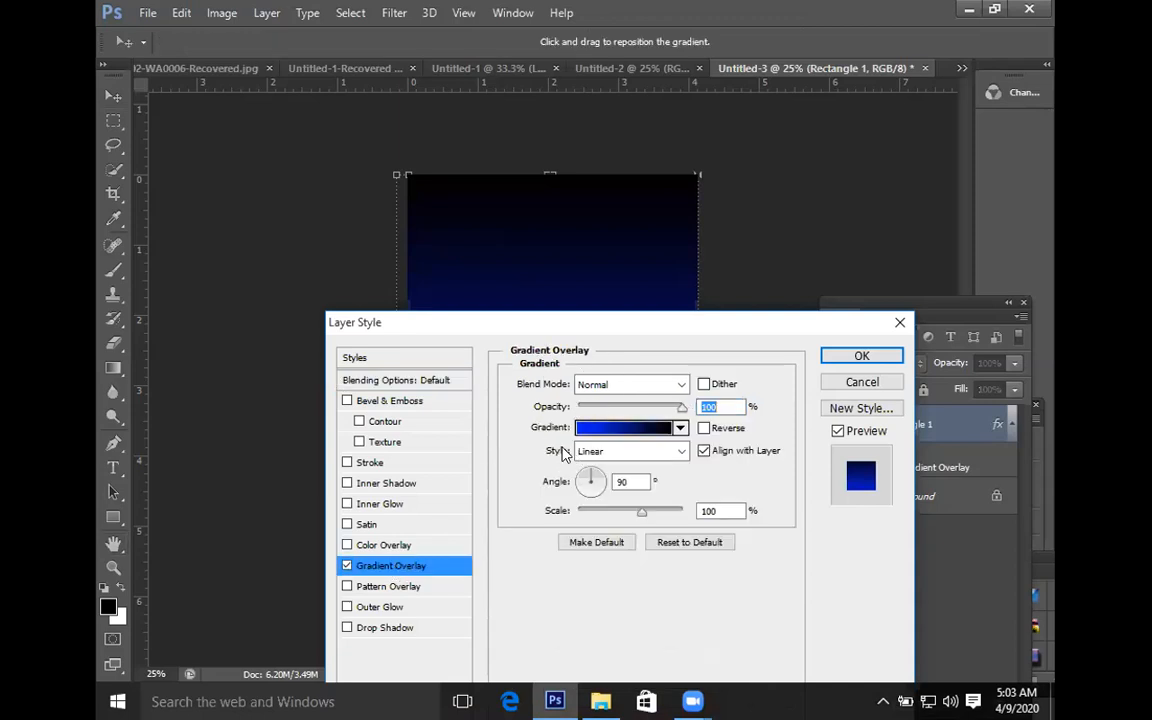
{"action": "left_click", "coordinate": [684, 456]}
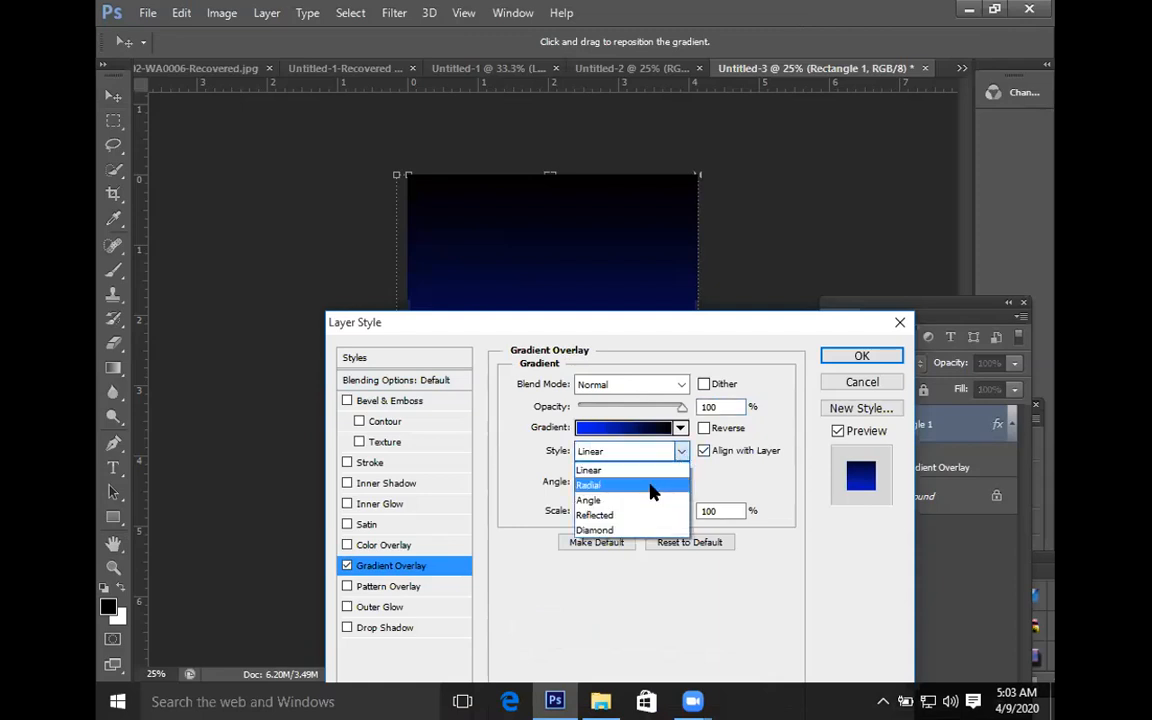
{"action": "left_click", "coordinate": [651, 487]}
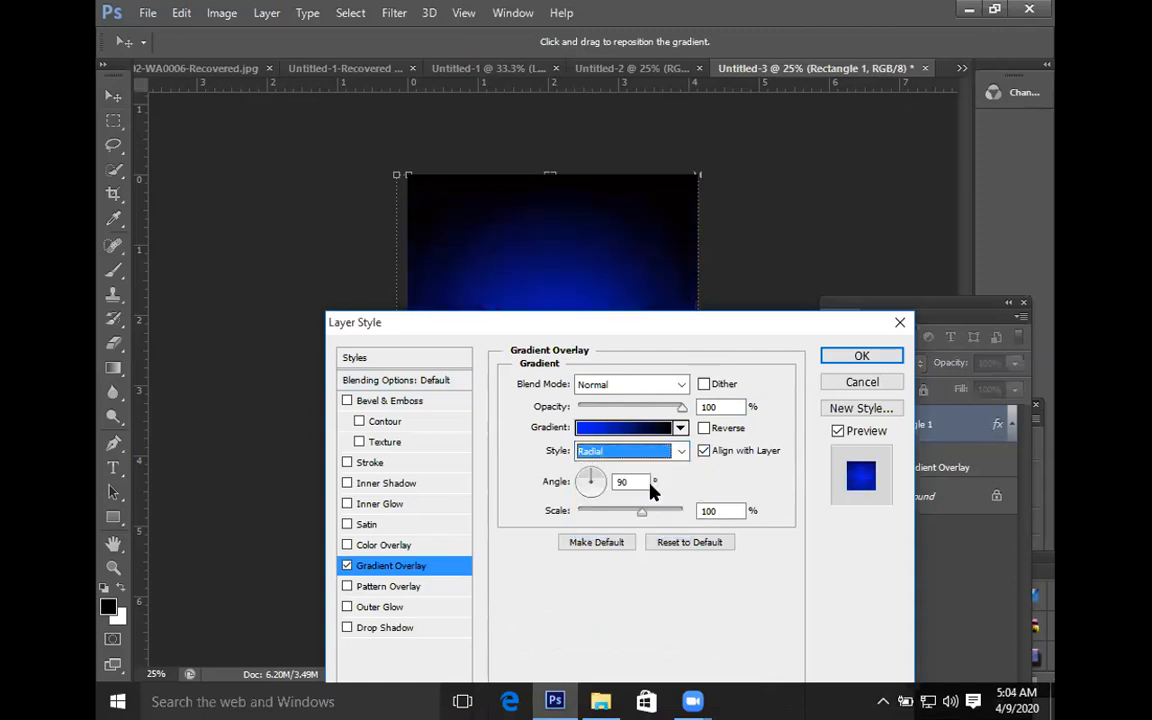
{"action": "key", "text": "Return"}
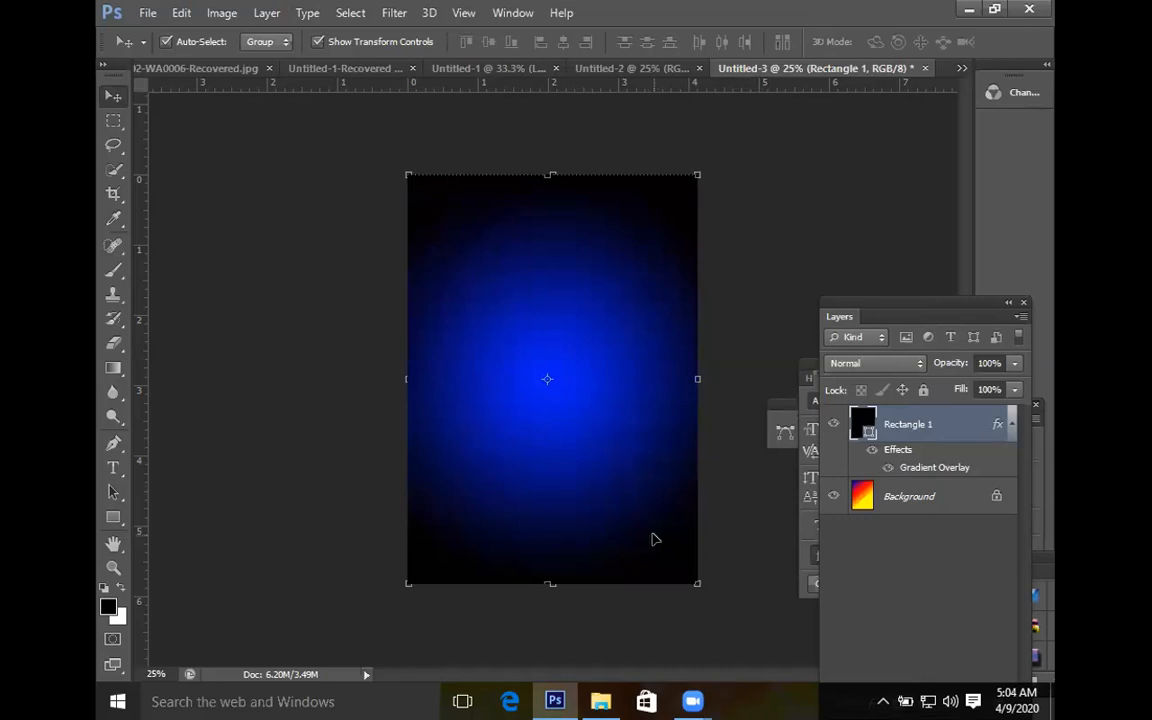
{"action": "left_click", "coordinate": [718, 529]}
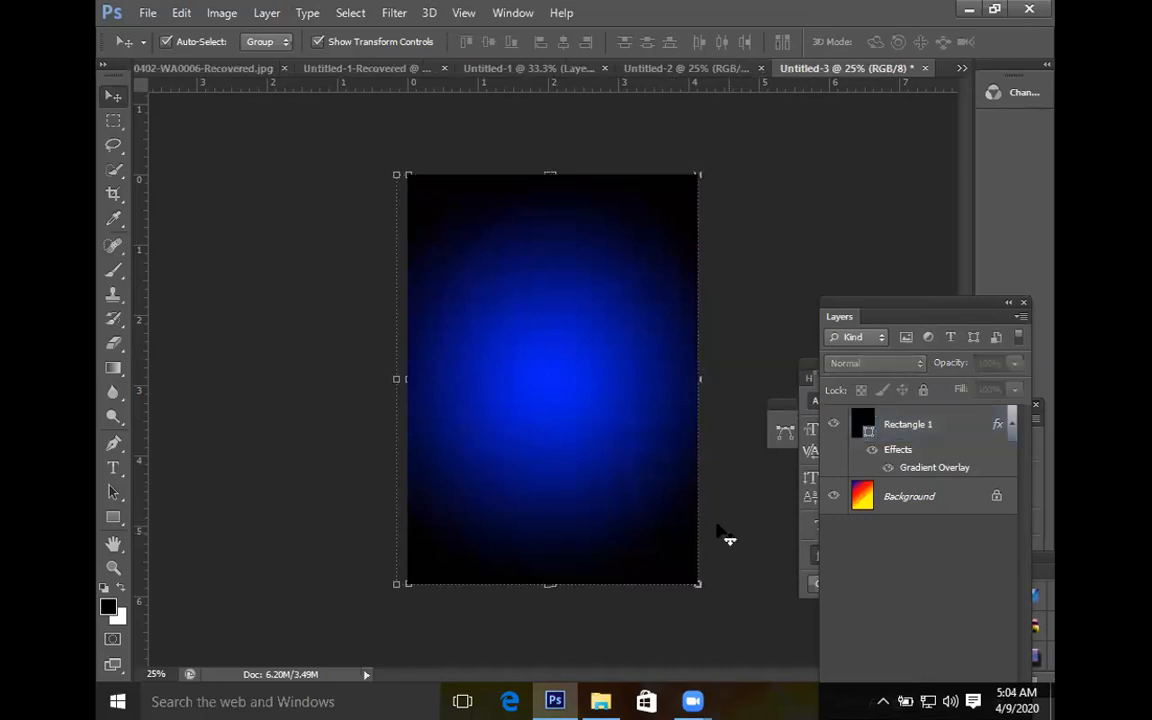
Step: Set the style of the rectangle's Gradient Overlay to Angle and apply the layer style
{"action": "key", "text": "h"}
{"action": "left_click", "coordinate": [572, 449]}
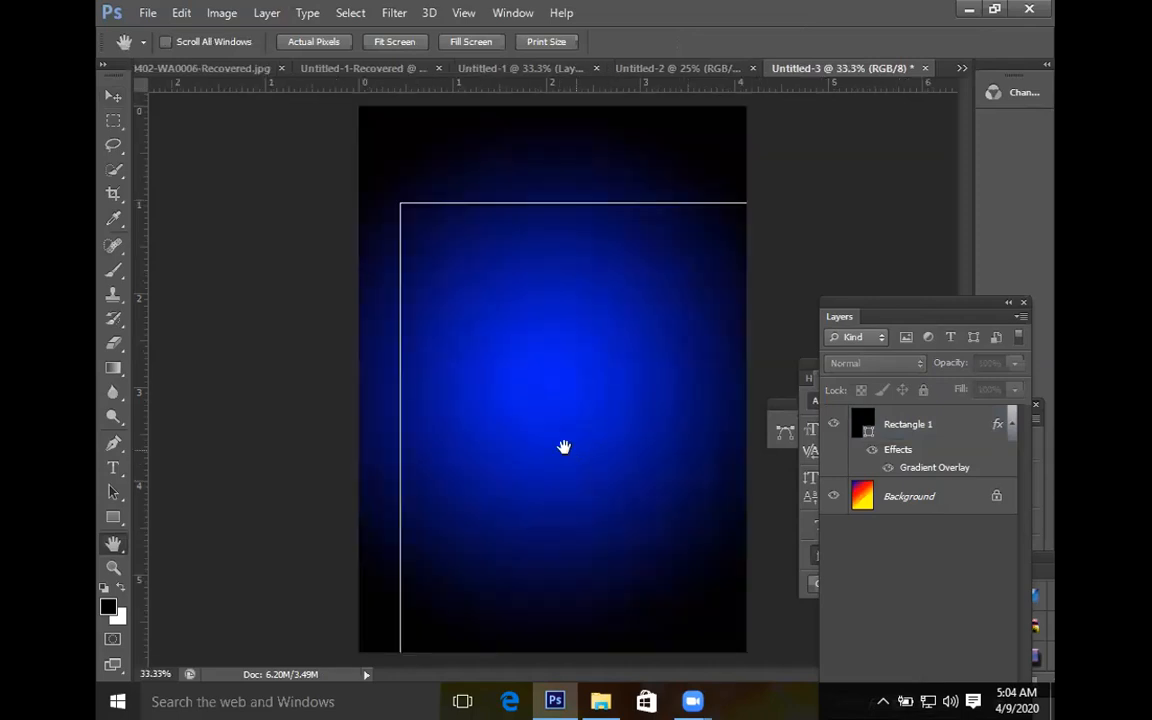
{"action": "key", "text": "ctrl+minus"}
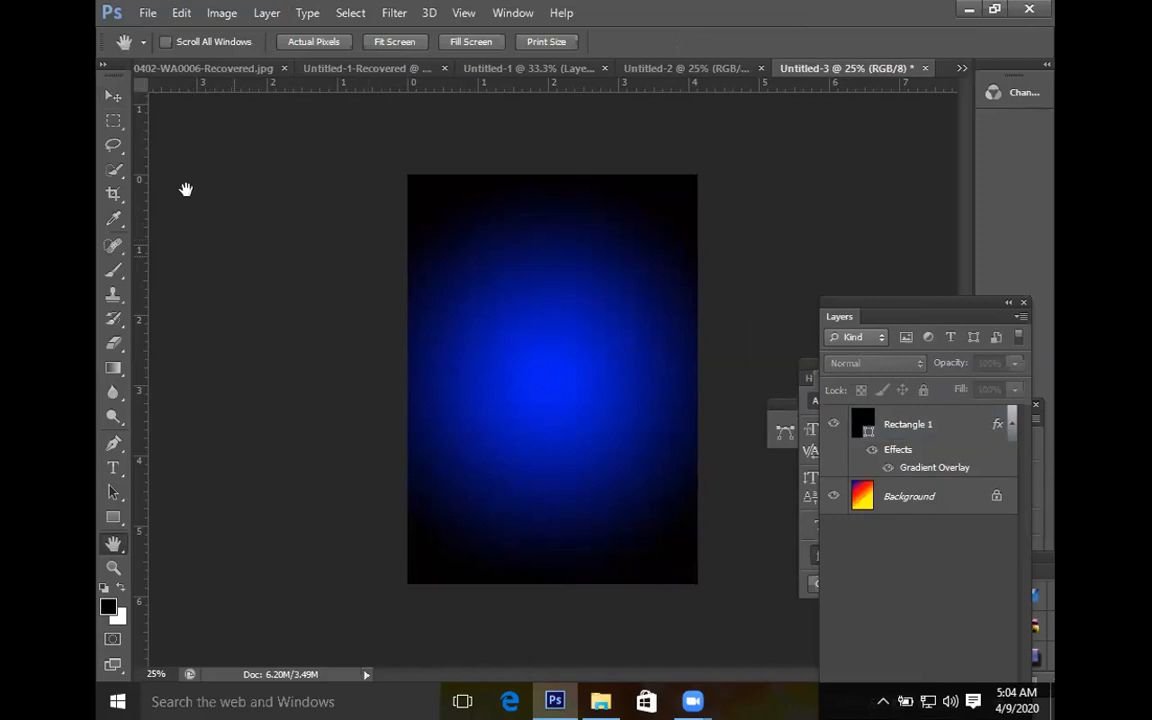
{"action": "left_click", "coordinate": [113, 97]}
{"action": "left_click", "coordinate": [490, 498]}
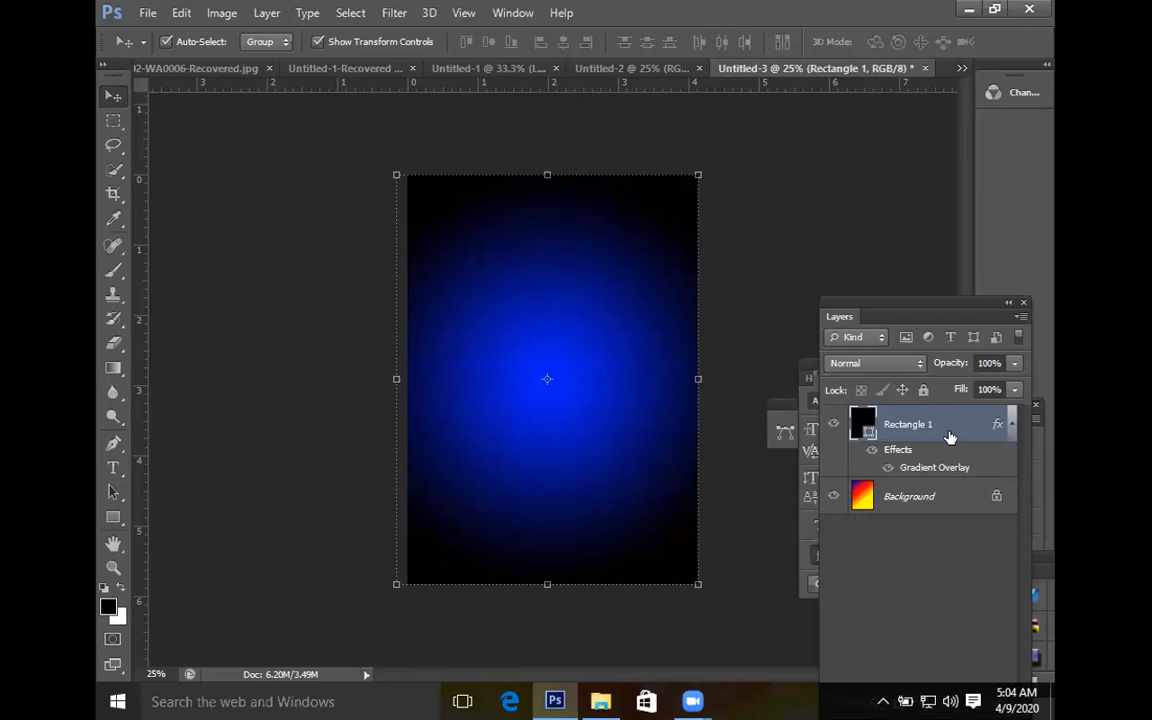
{"action": "key", "text": "h"}
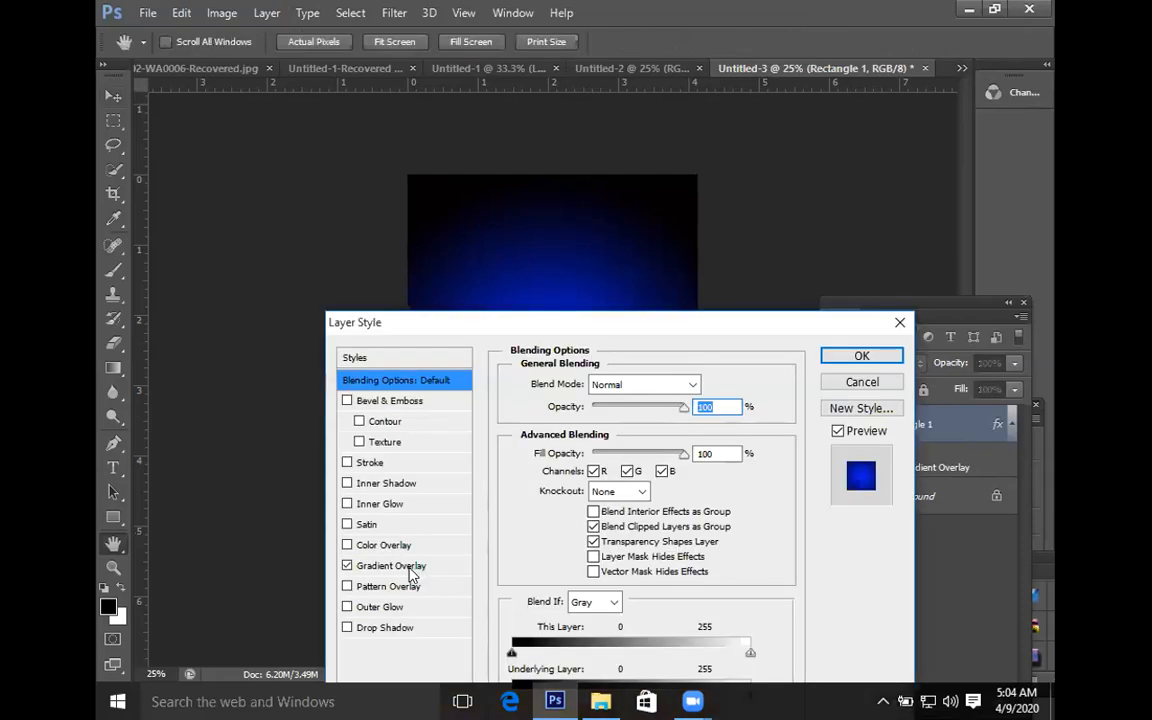
{"action": "left_click", "coordinate": [414, 570]}
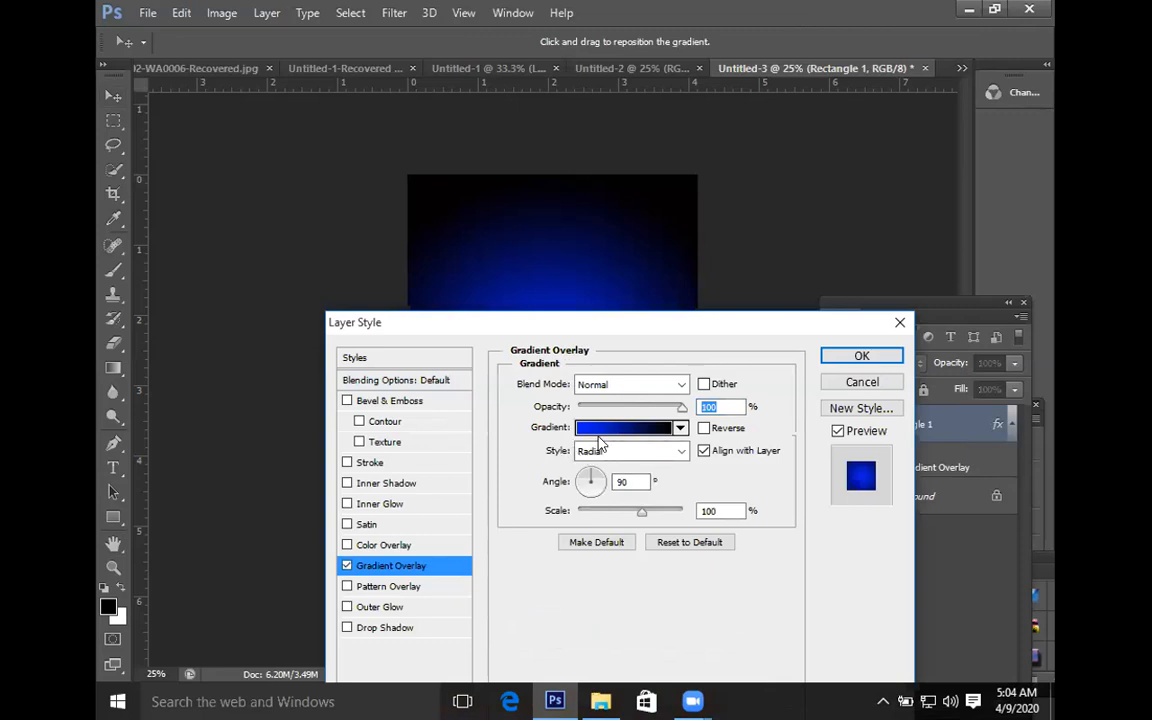
{"action": "left_click", "coordinate": [681, 452]}
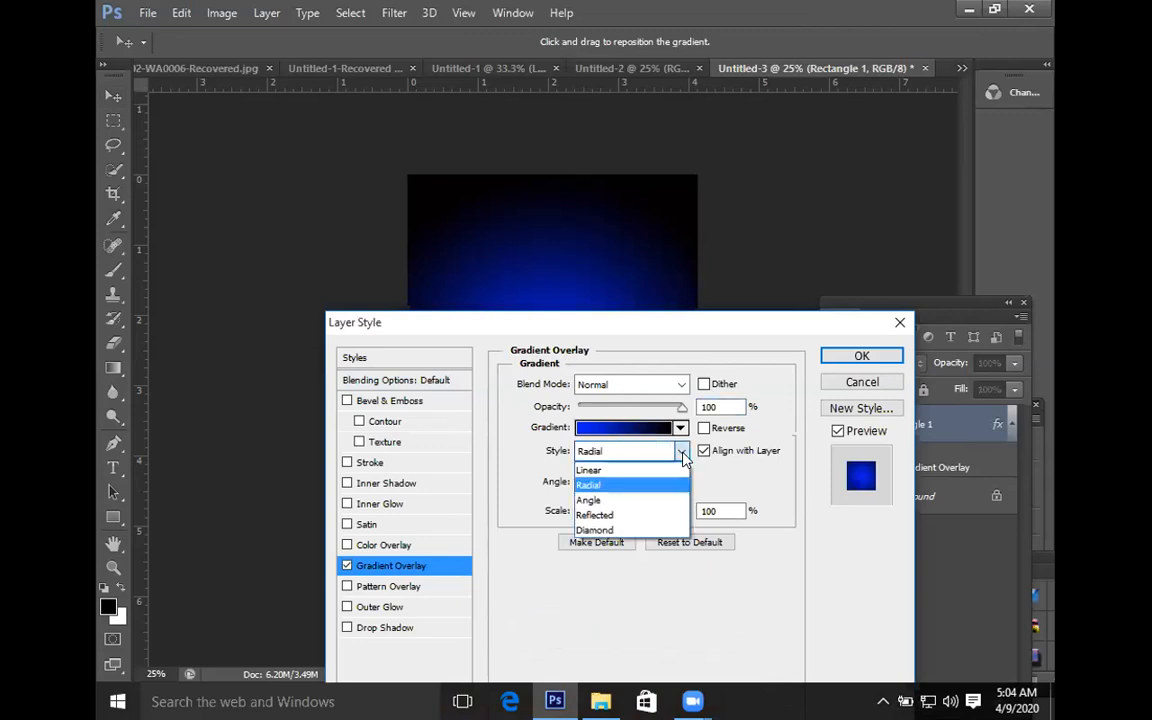
{"action": "left_click", "coordinate": [640, 500]}
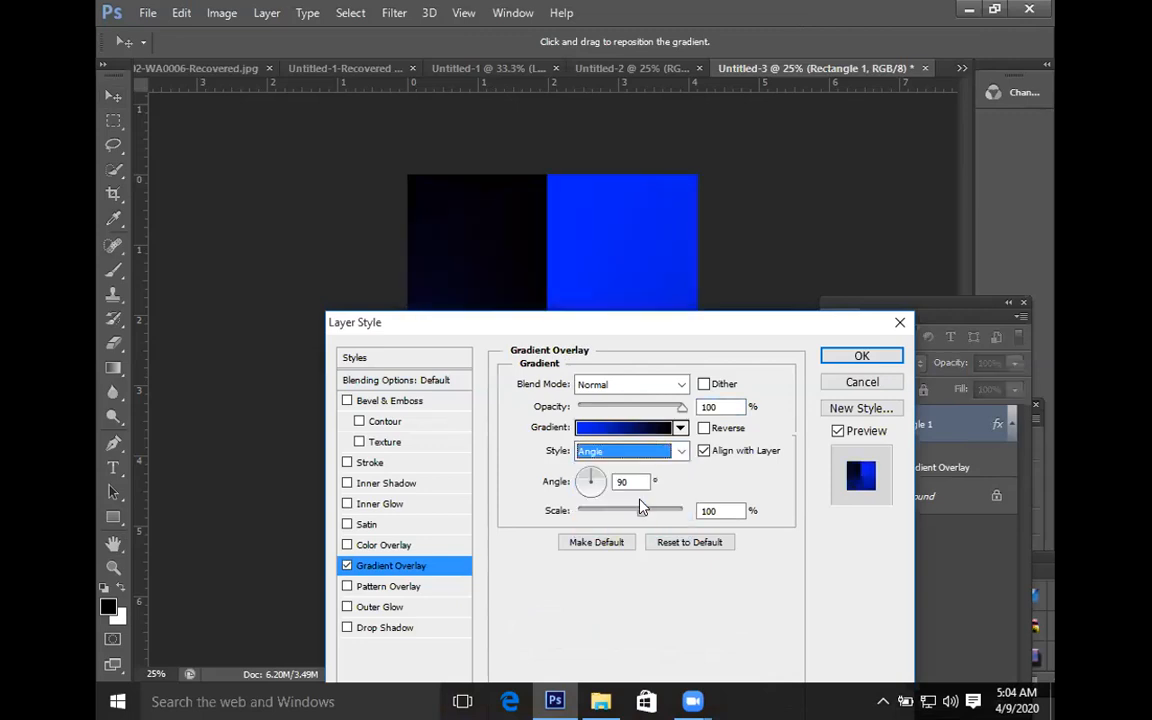
{"action": "key", "text": "Return"}
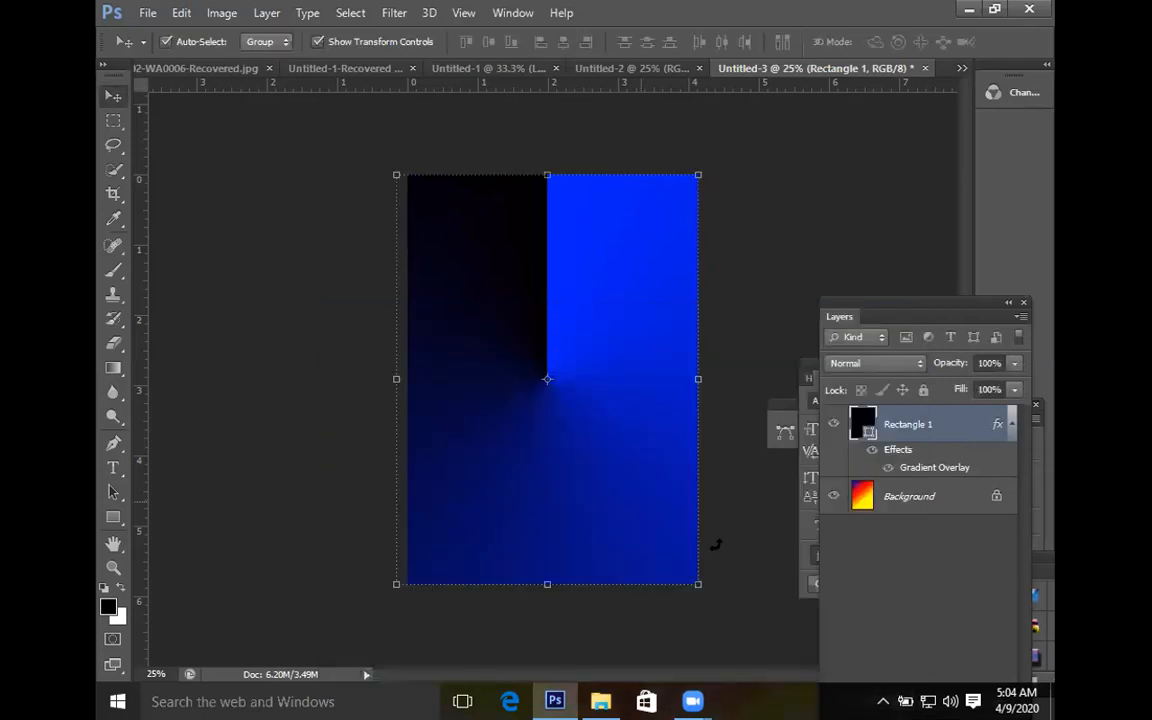
{"action": "left_click", "coordinate": [757, 577]}
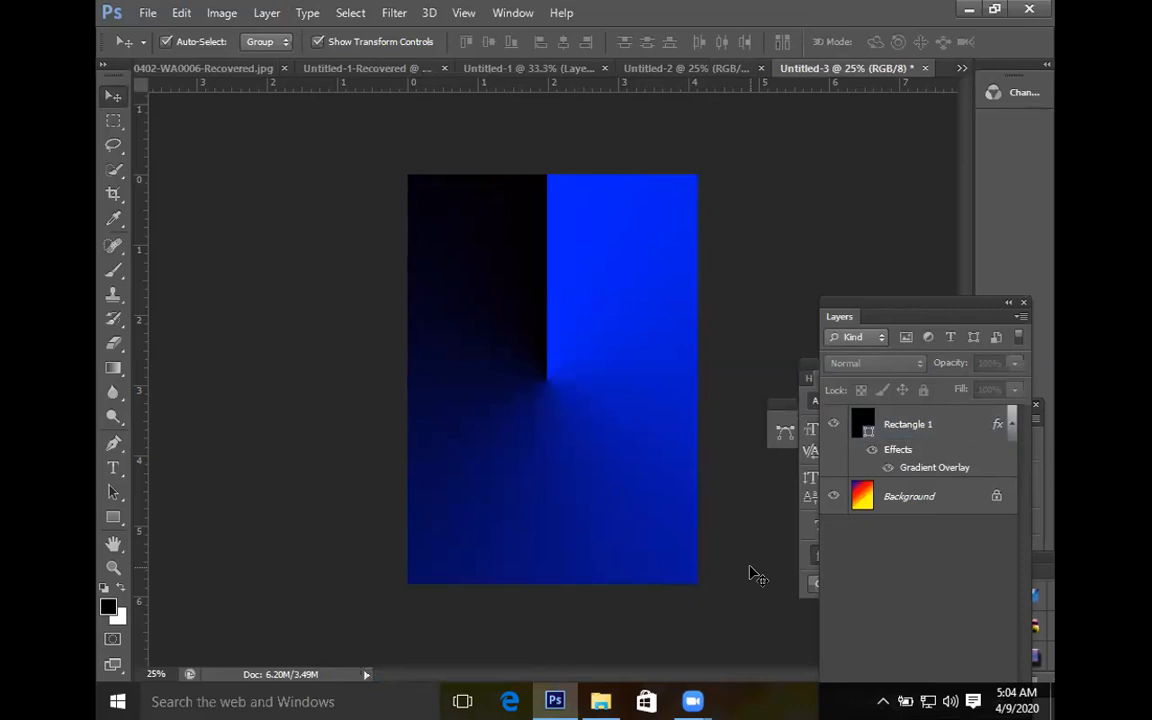
Step: Set the style of the rectangle's Gradient Overlay to Reflected and apply the layer style
{"action": "left_click", "coordinate": [622, 393]}
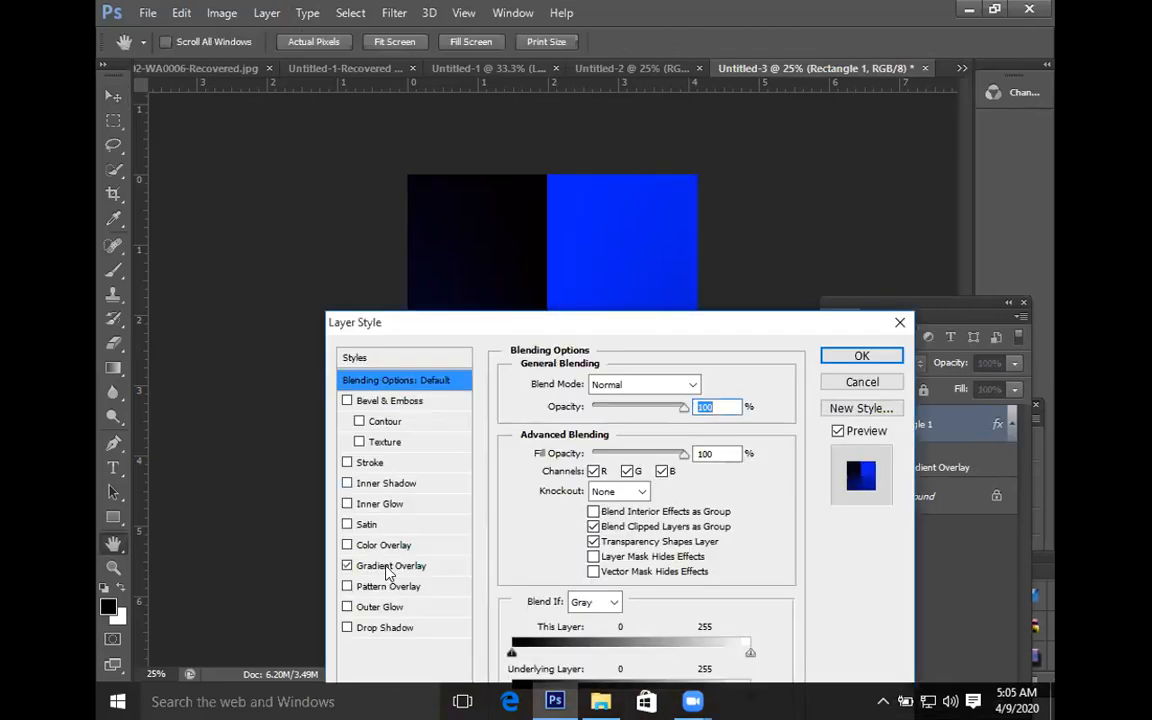
{"action": "left_click", "coordinate": [390, 566]}
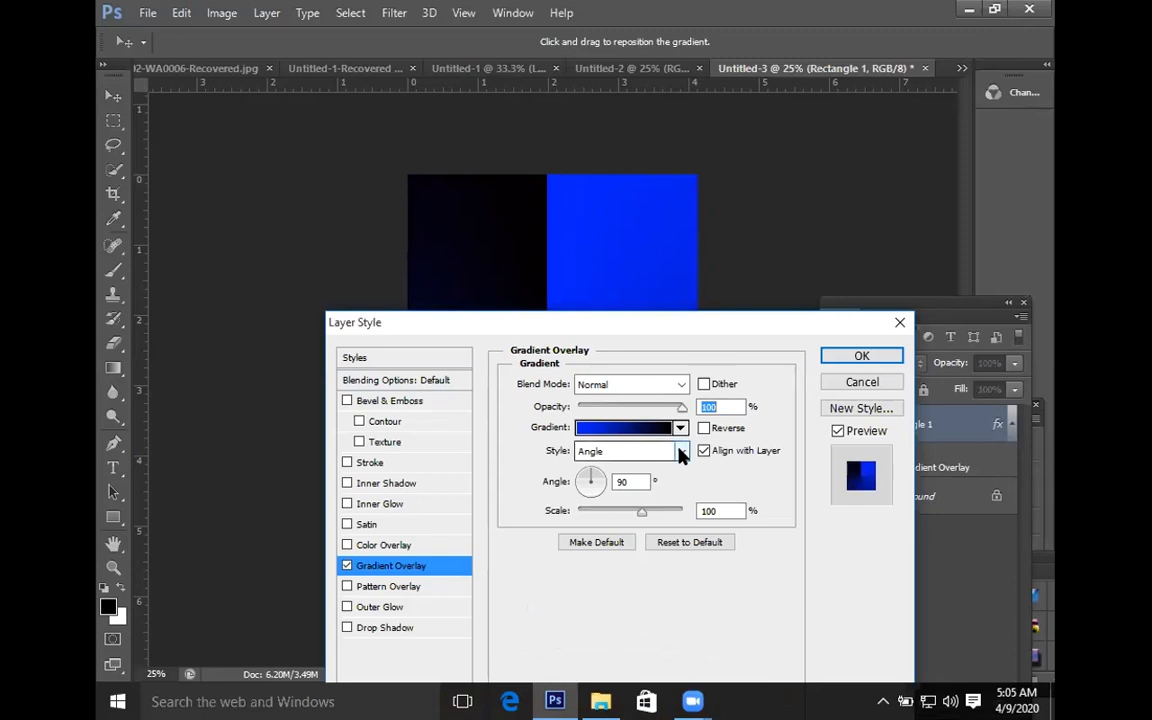
{"action": "left_click", "coordinate": [680, 452]}
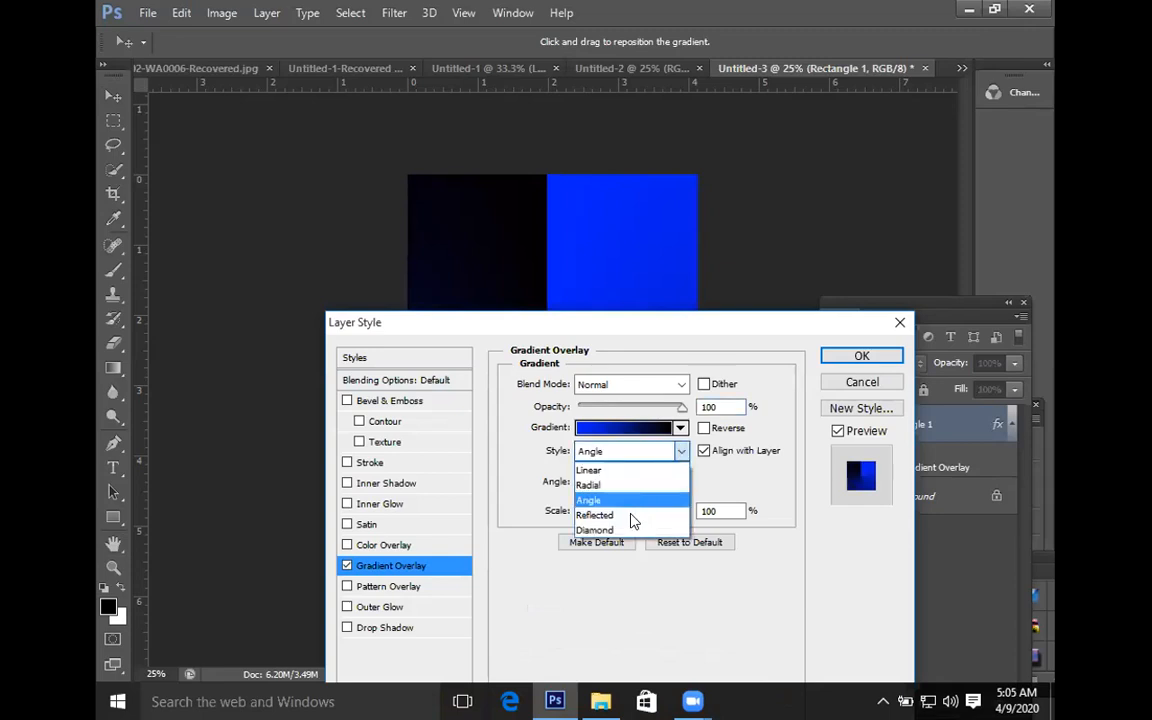
{"action": "left_click", "coordinate": [632, 516]}
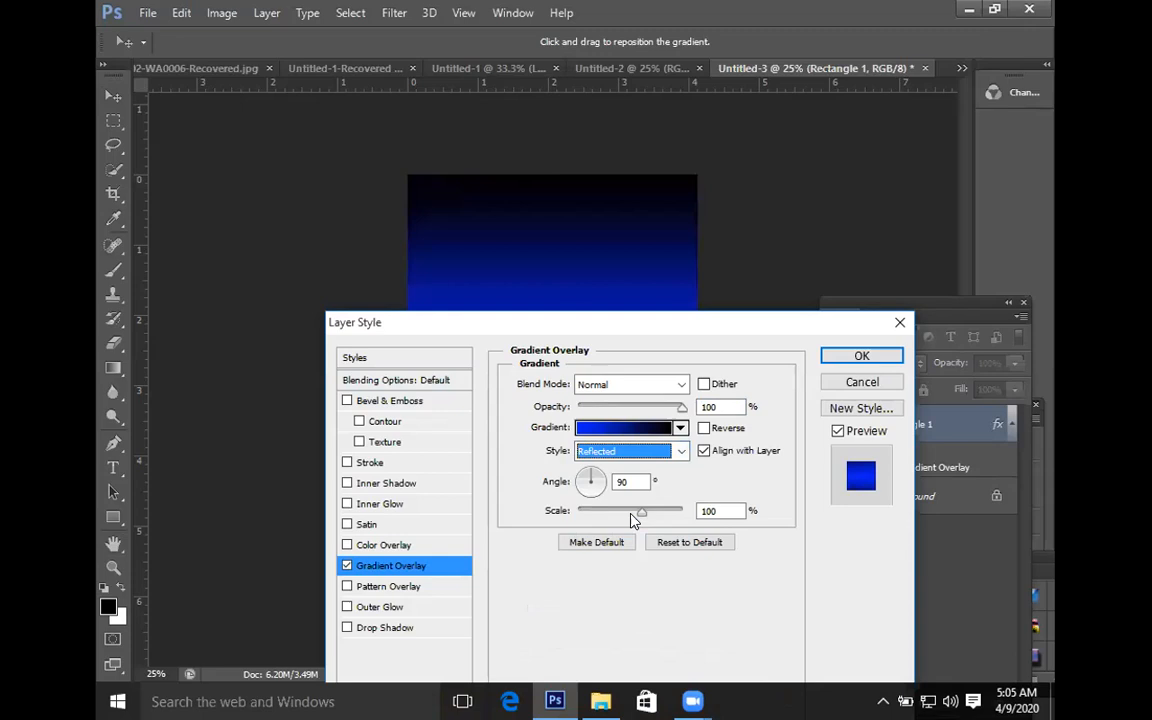
{"action": "key", "text": "Return"}
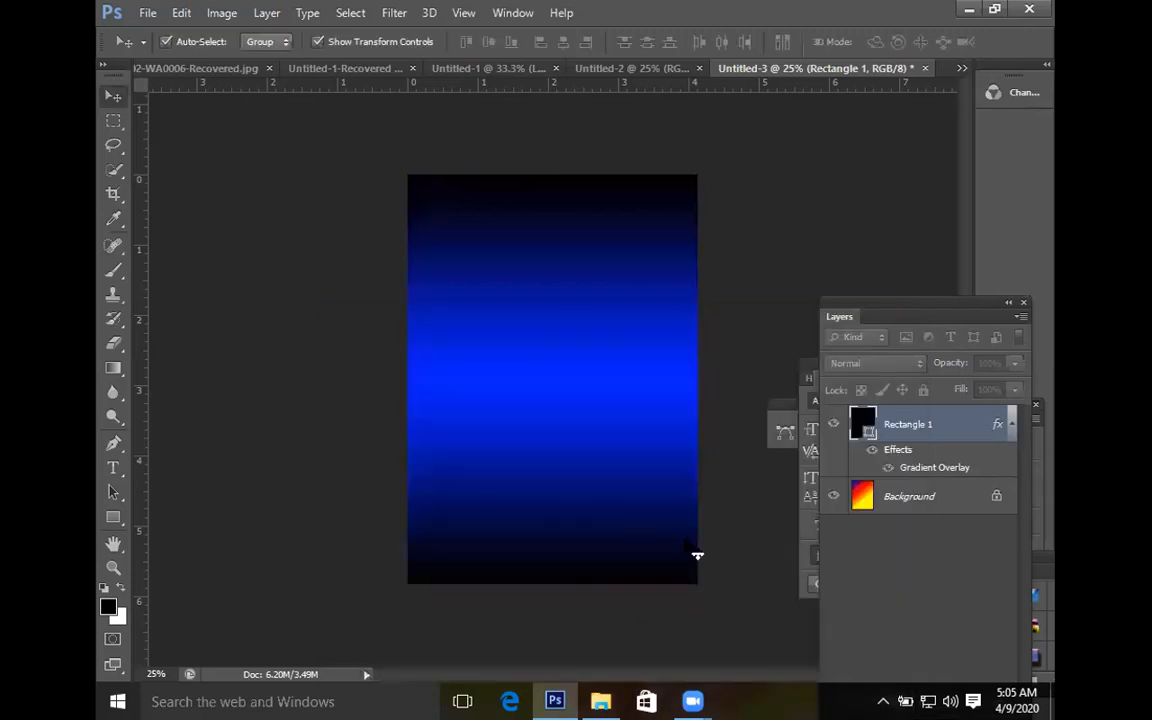
{"action": "left_click", "coordinate": [778, 580]}
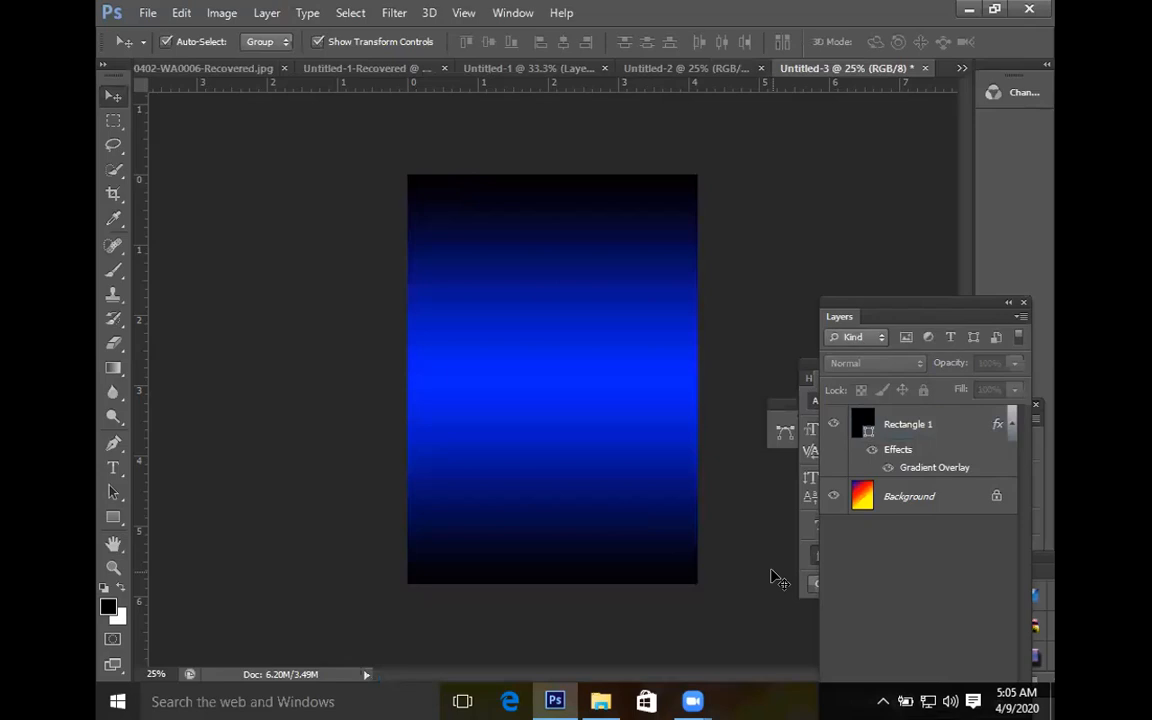
Step: Set the style of the rectangle's Gradient Overlay to Diamond and apply the layer style
{"action": "left_click", "coordinate": [598, 384]}
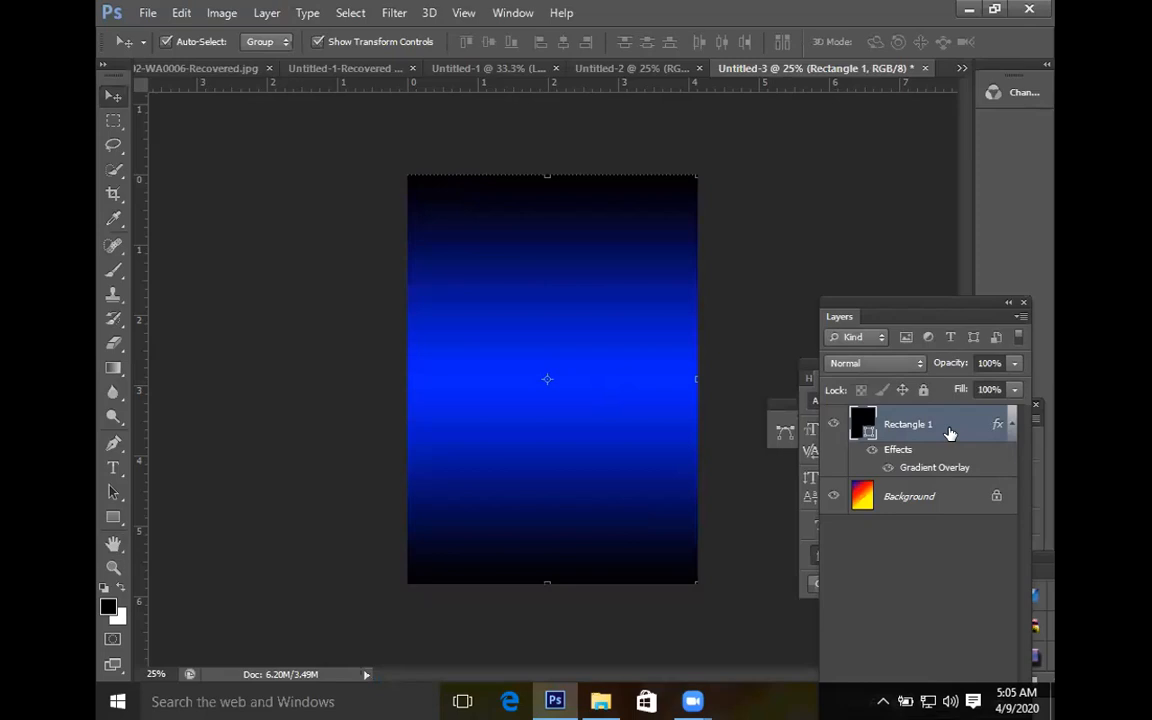
{"action": "double_click", "coordinate": [950, 433]}
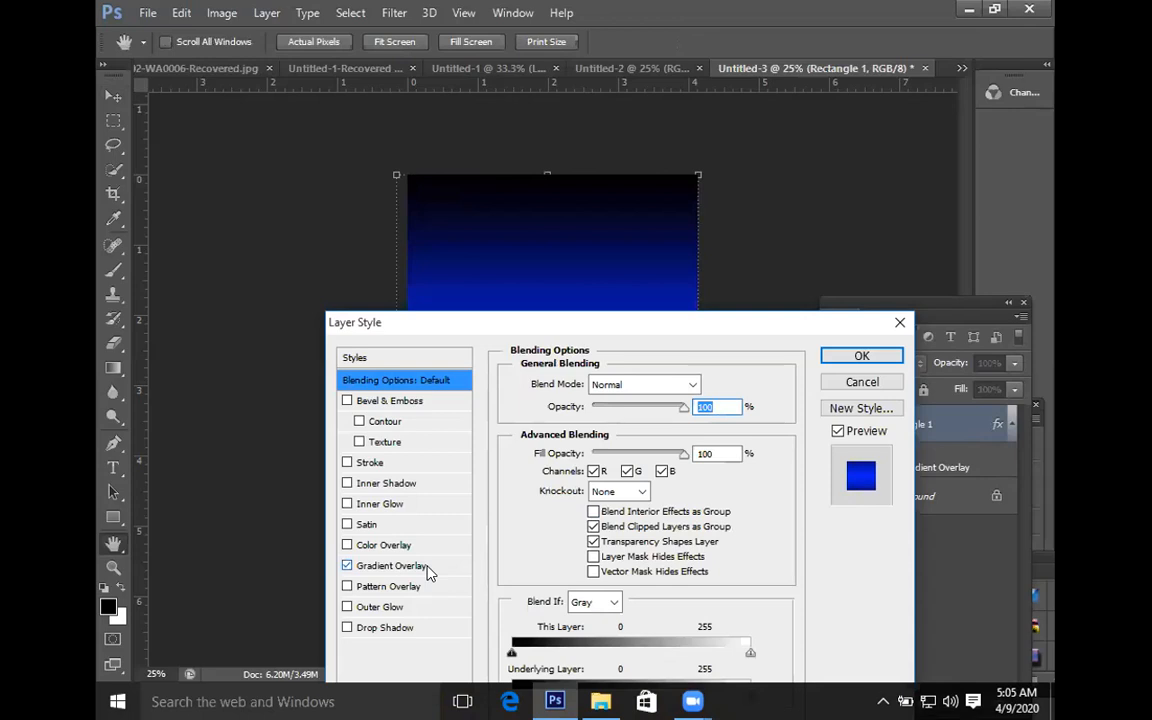
{"action": "left_click", "coordinate": [395, 566]}
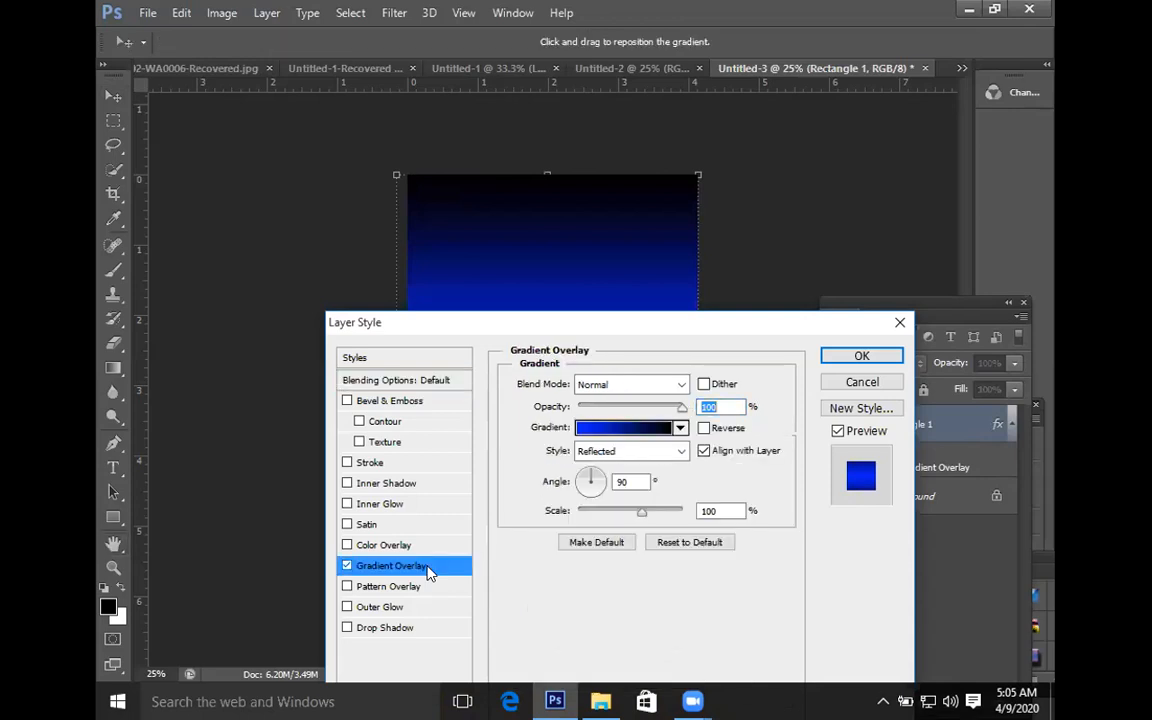
{"action": "left_click", "coordinate": [683, 453]}
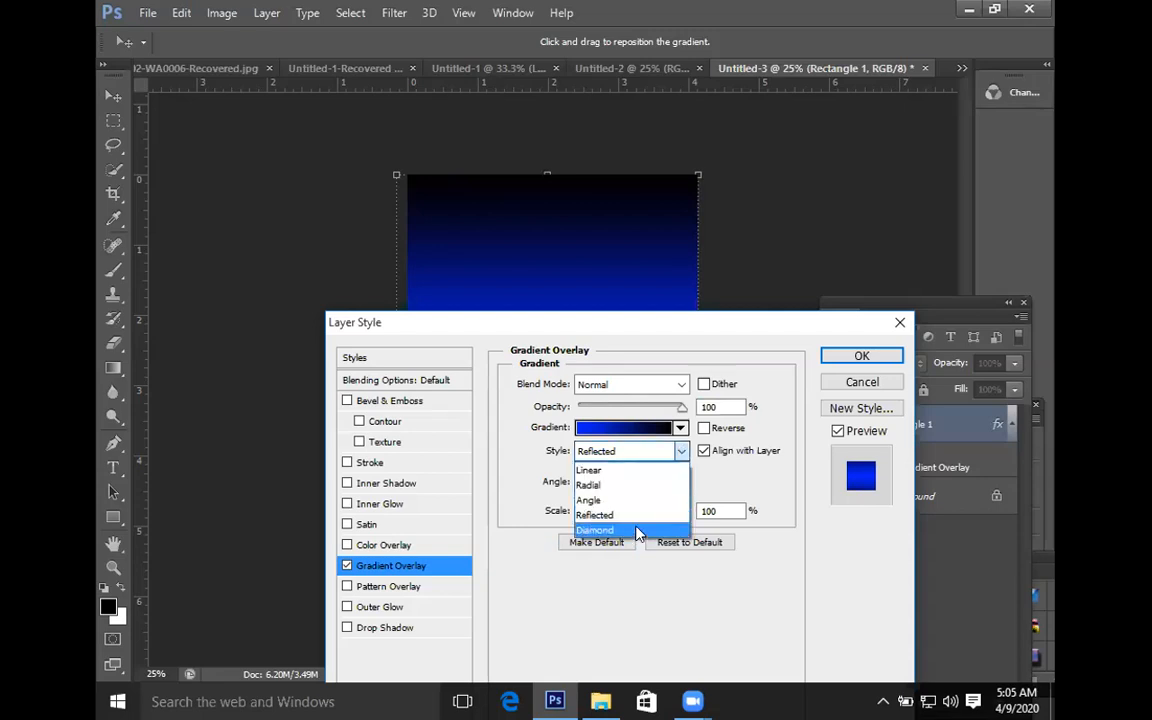
{"action": "left_click", "coordinate": [638, 531]}
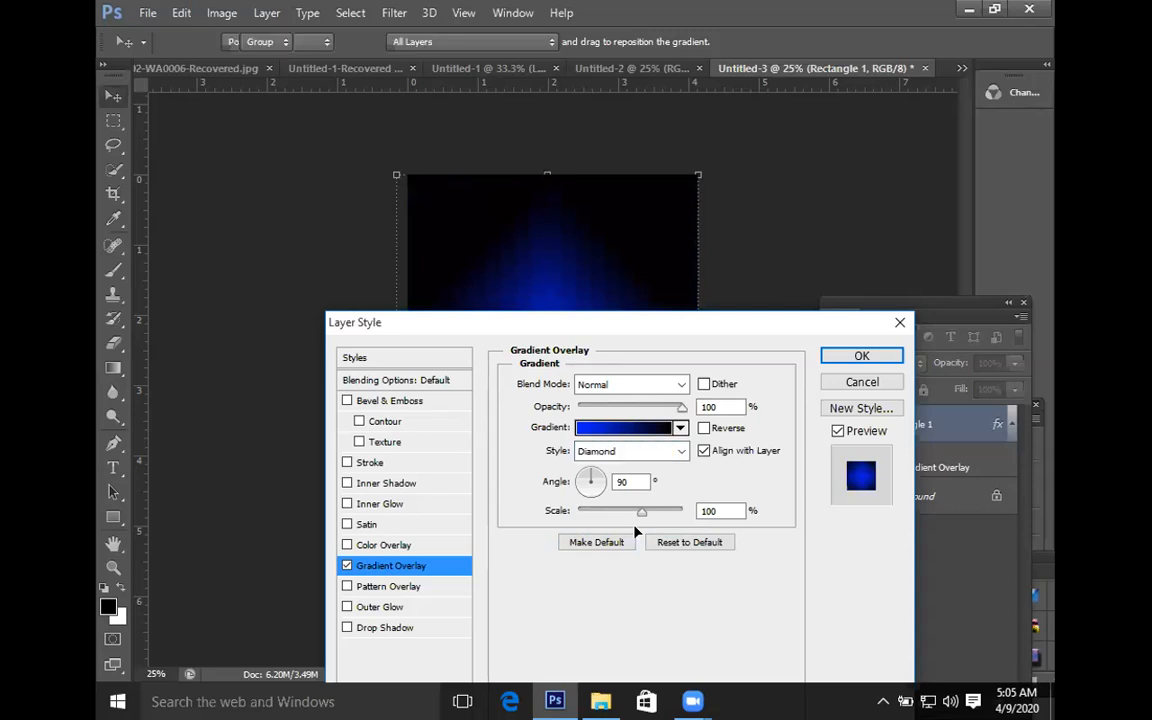
{"action": "key", "text": "Return"}
{"action": "key", "text": "ctrl+t"}
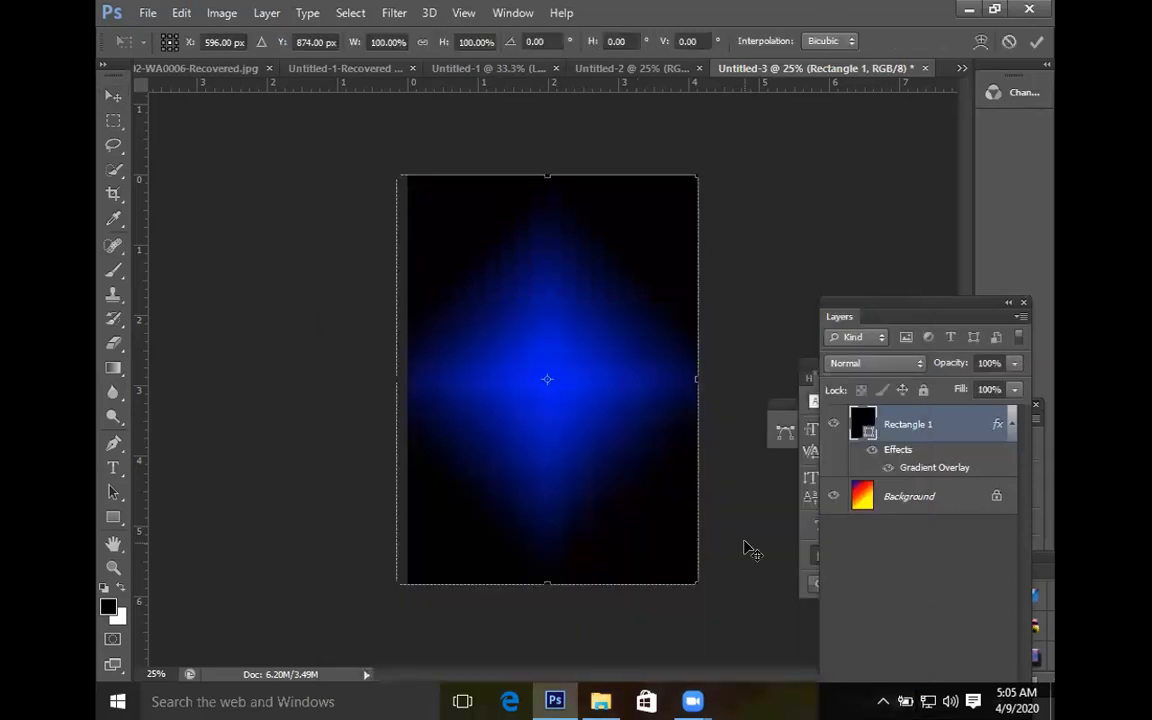
{"action": "key", "text": "Return"}
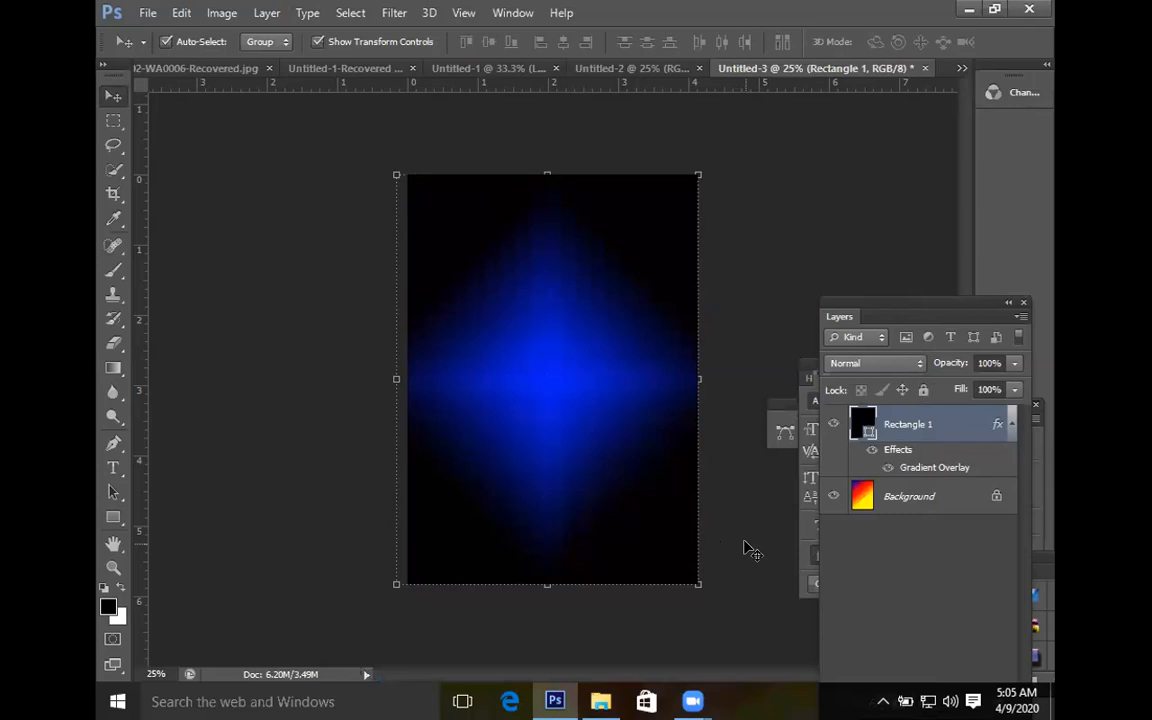
{"action": "left_click", "coordinate": [745, 545]}
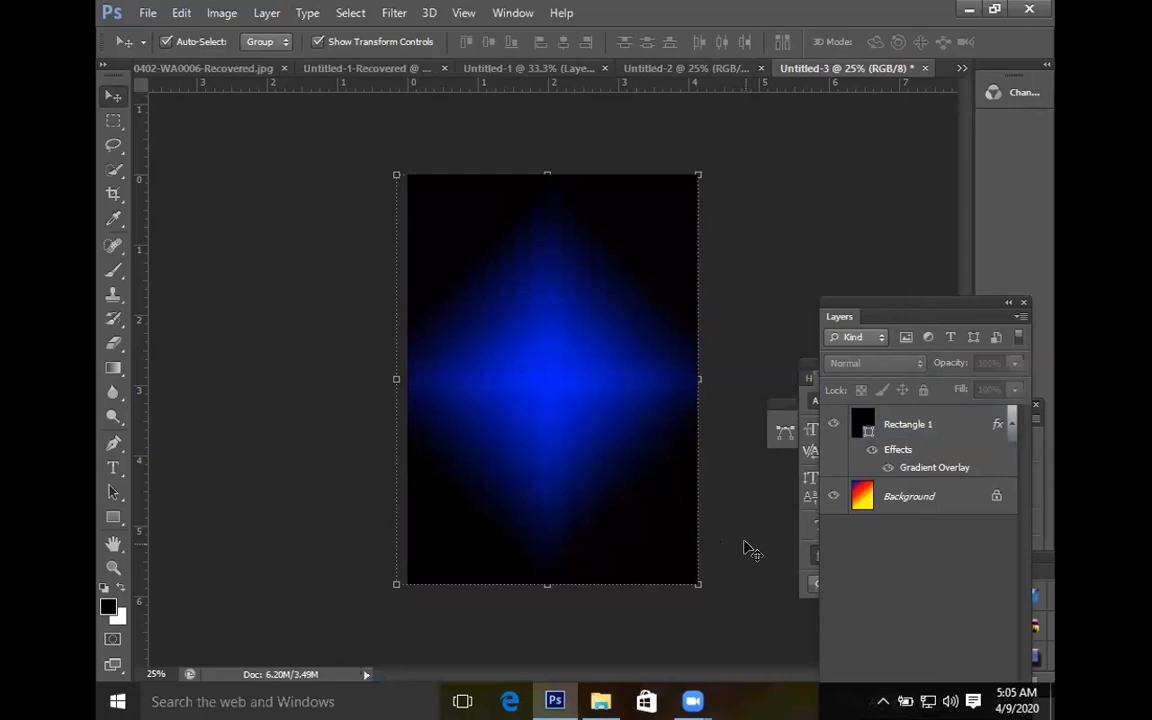
Step: Open the rectangle's Gradient Overlay colours for editing and move the black end stop to a location of 45%
{"action": "left_click", "coordinate": [960, 432]}
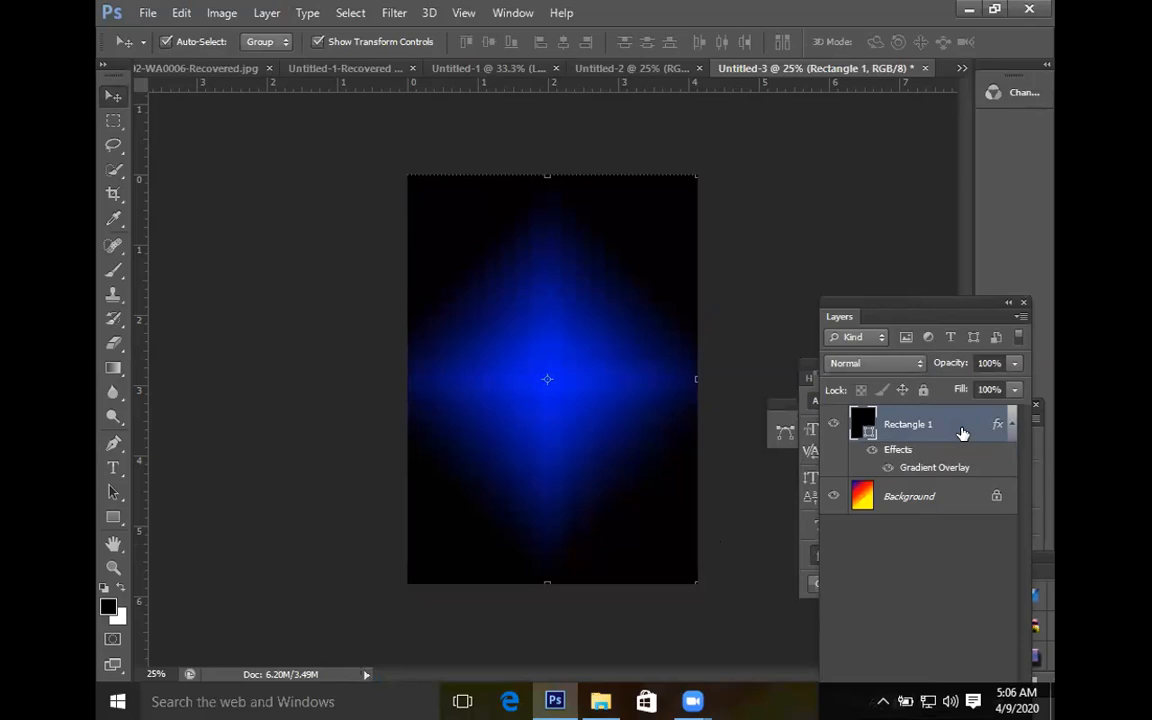
{"action": "double_click", "coordinate": [962, 432]}
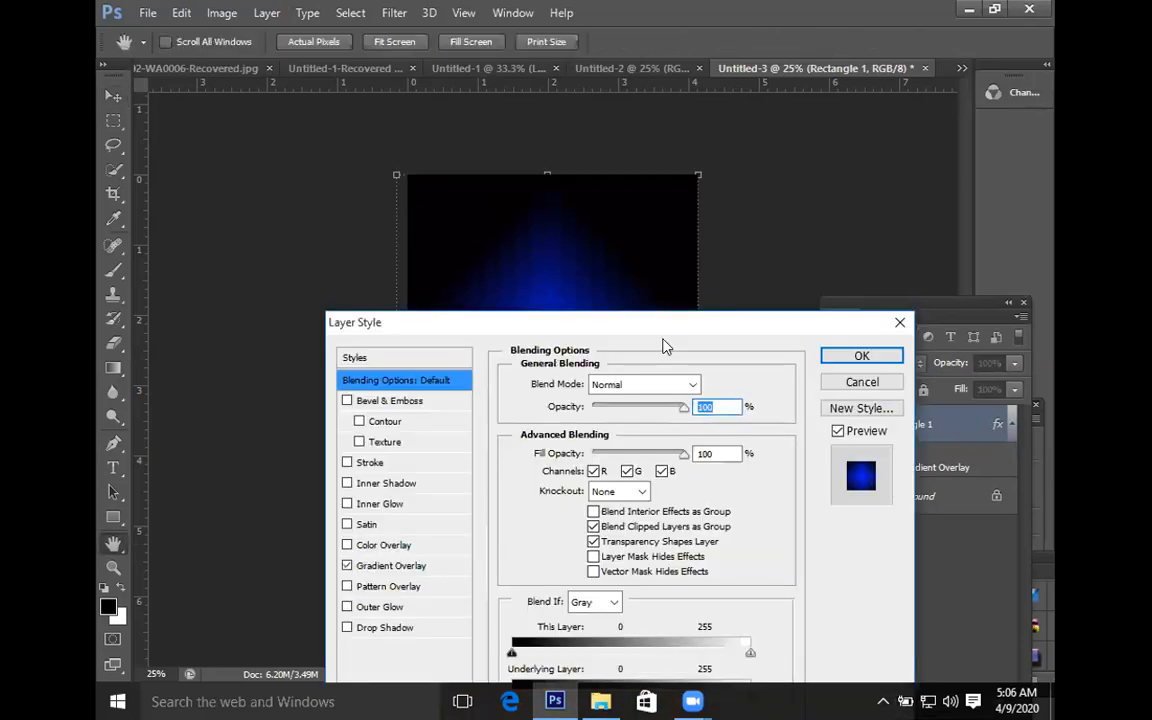
{"action": "left_click", "coordinate": [388, 566]}
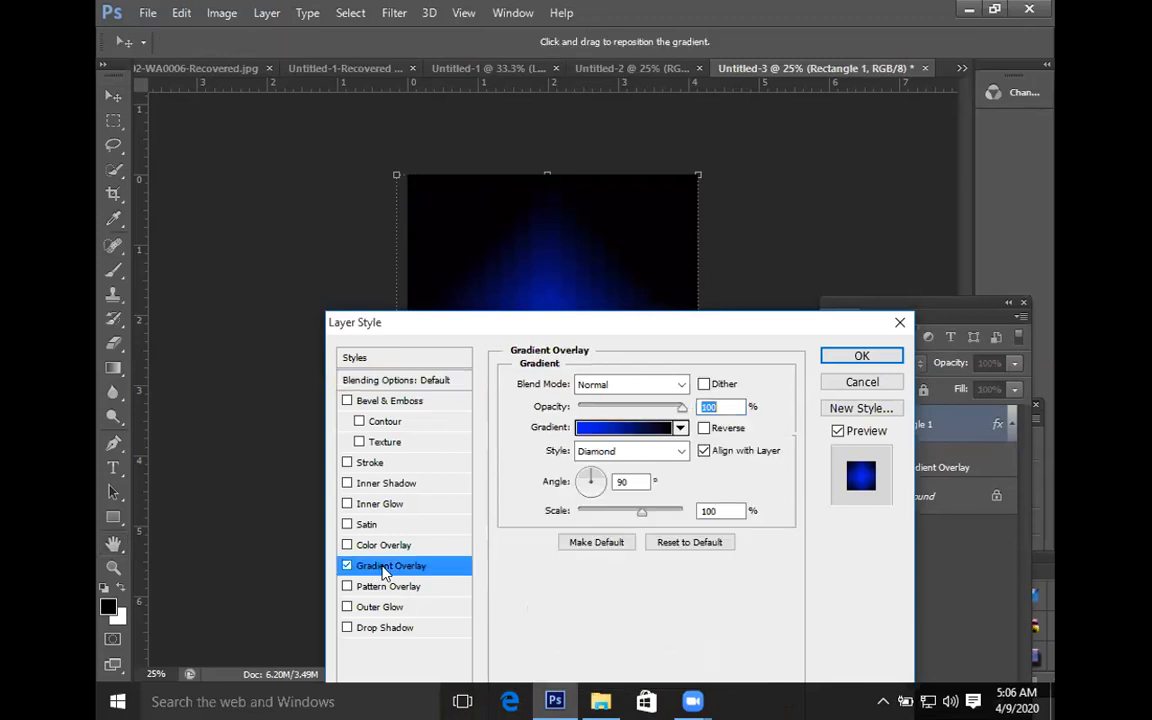
{"action": "left_click", "coordinate": [606, 437]}
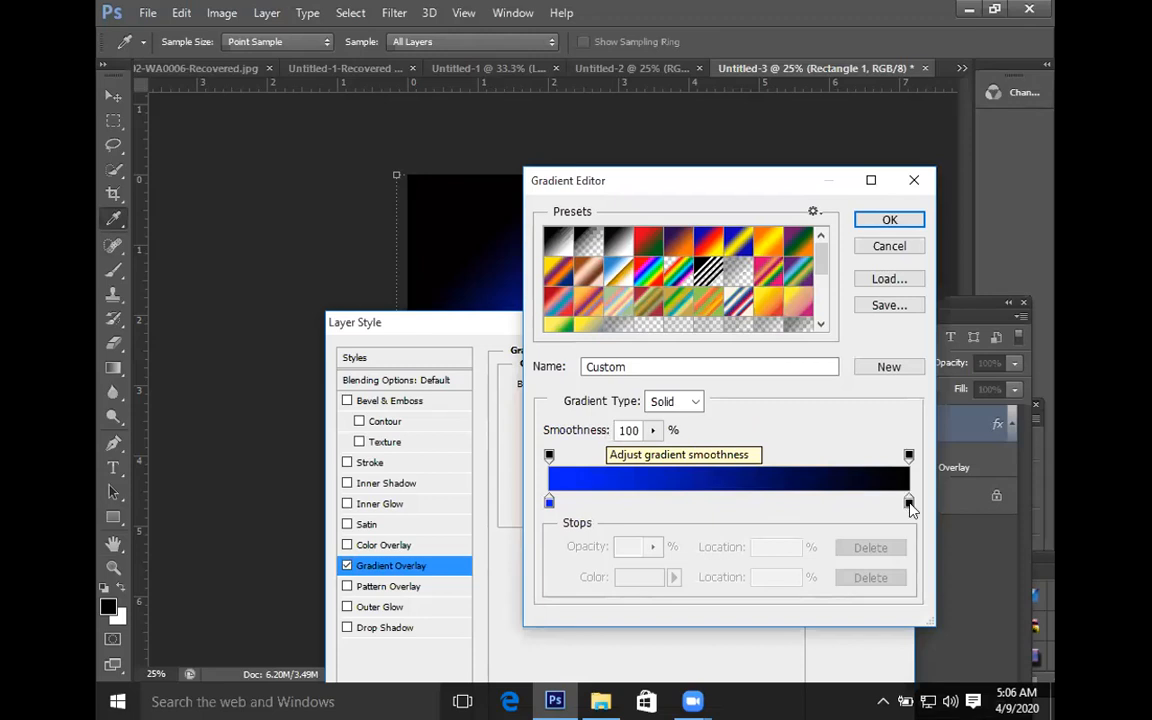
{"action": "left_click_drag", "start_coordinate": [909, 502], "coordinate": [712, 507]}
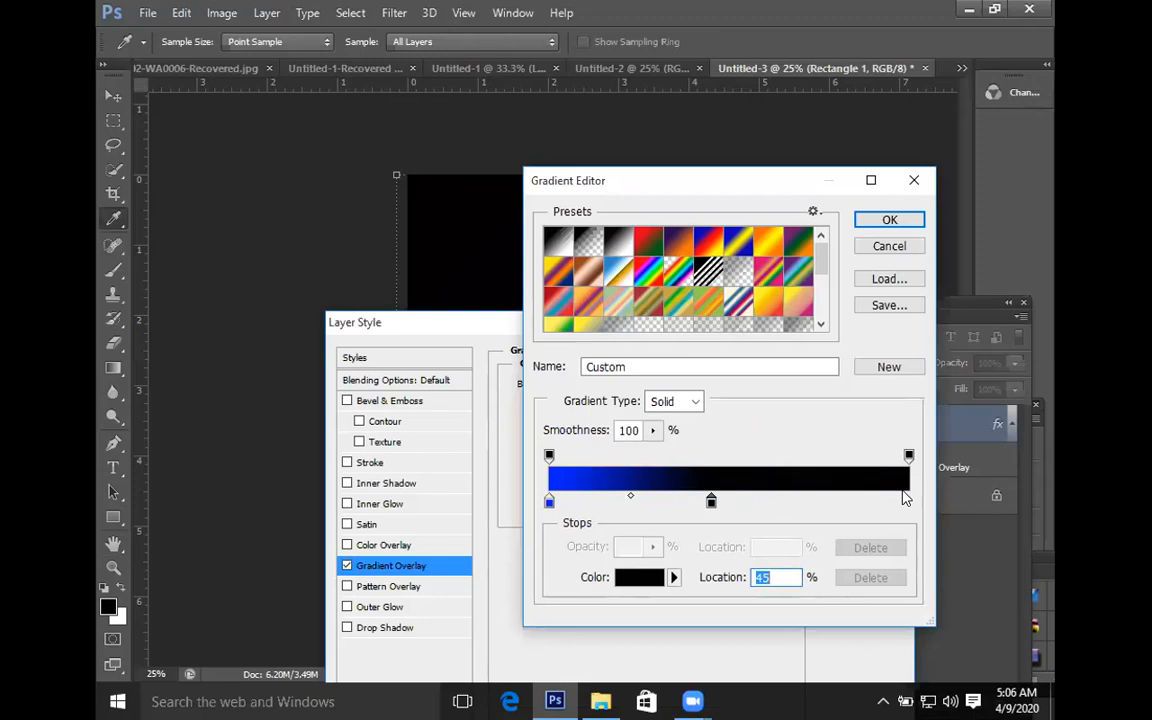
Step: Add a red colour stop, fb0101, near the end of the gradient beyond the black stop
{"action": "double_click", "coordinate": [903, 497]}
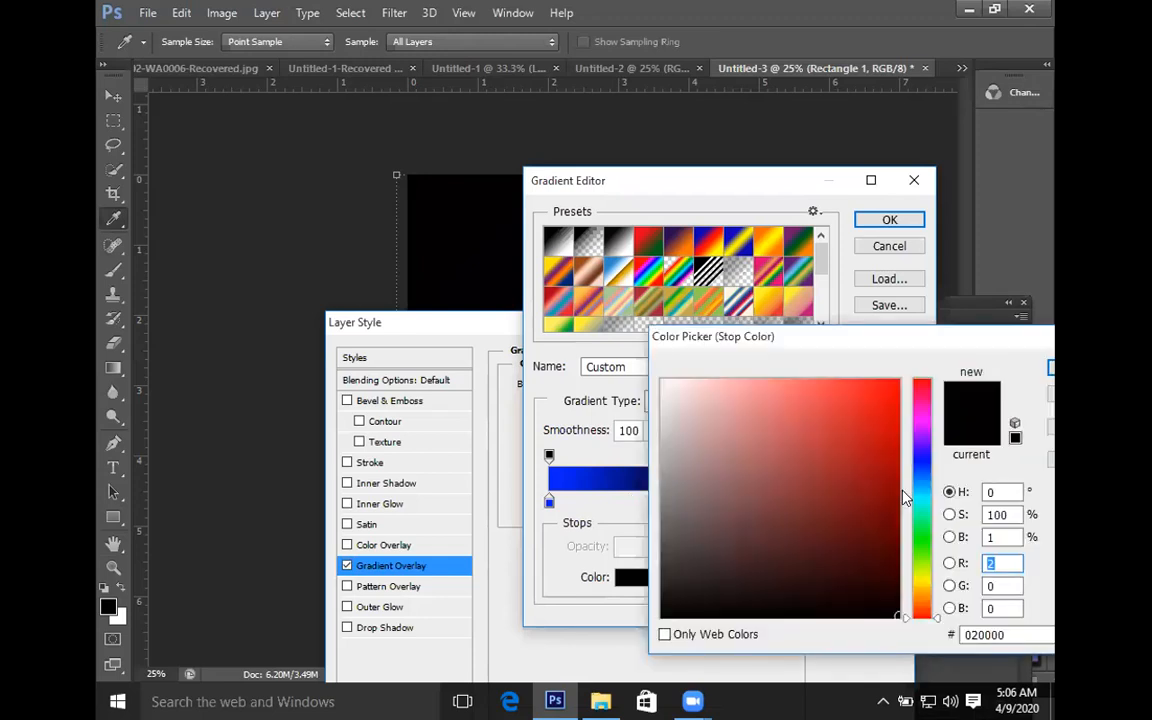
{"action": "left_click", "coordinate": [900, 387]}
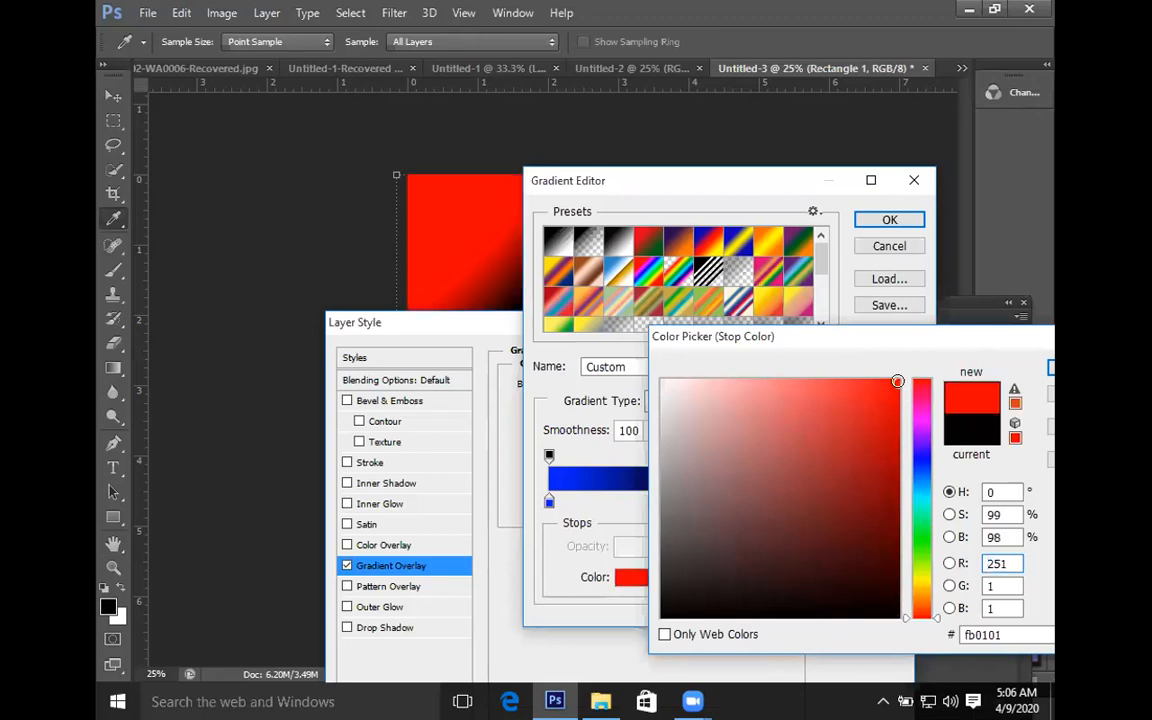
{"action": "key", "text": "Return"}
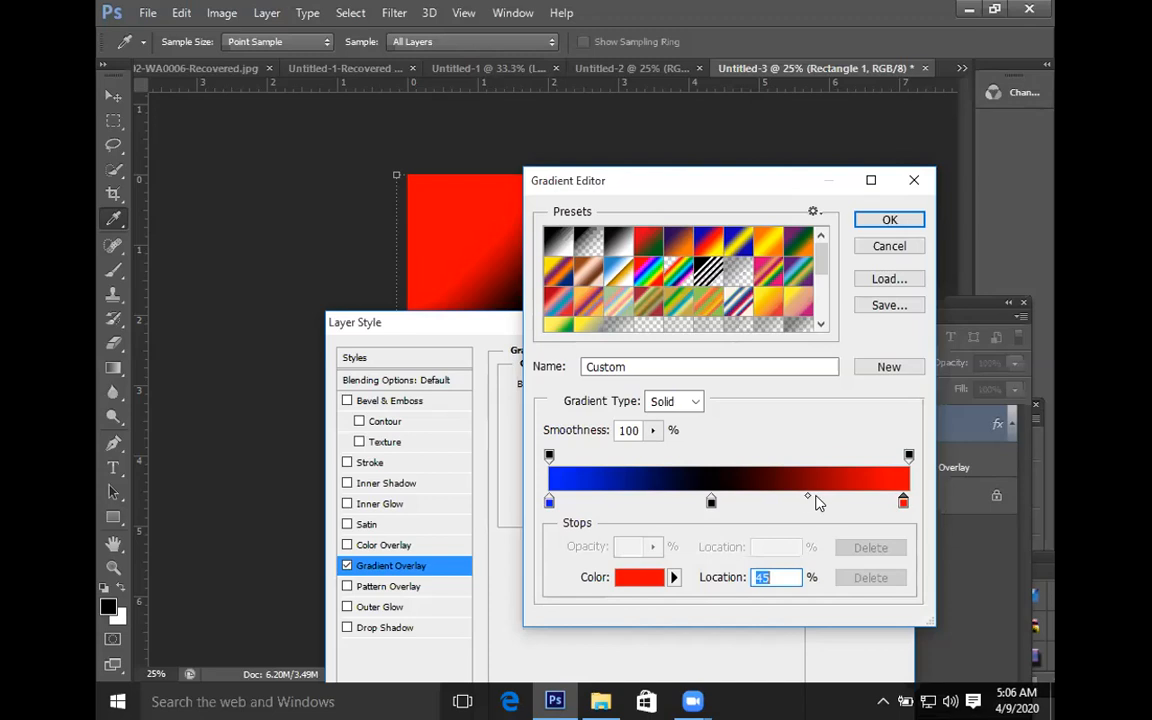
Step: Set the black-to-red midpoint to 73% and the black stop's location to 52%, and apply the gradient to the rectangle
{"action": "left_click_drag", "start_coordinate": [808, 497], "coordinate": [852, 497]}
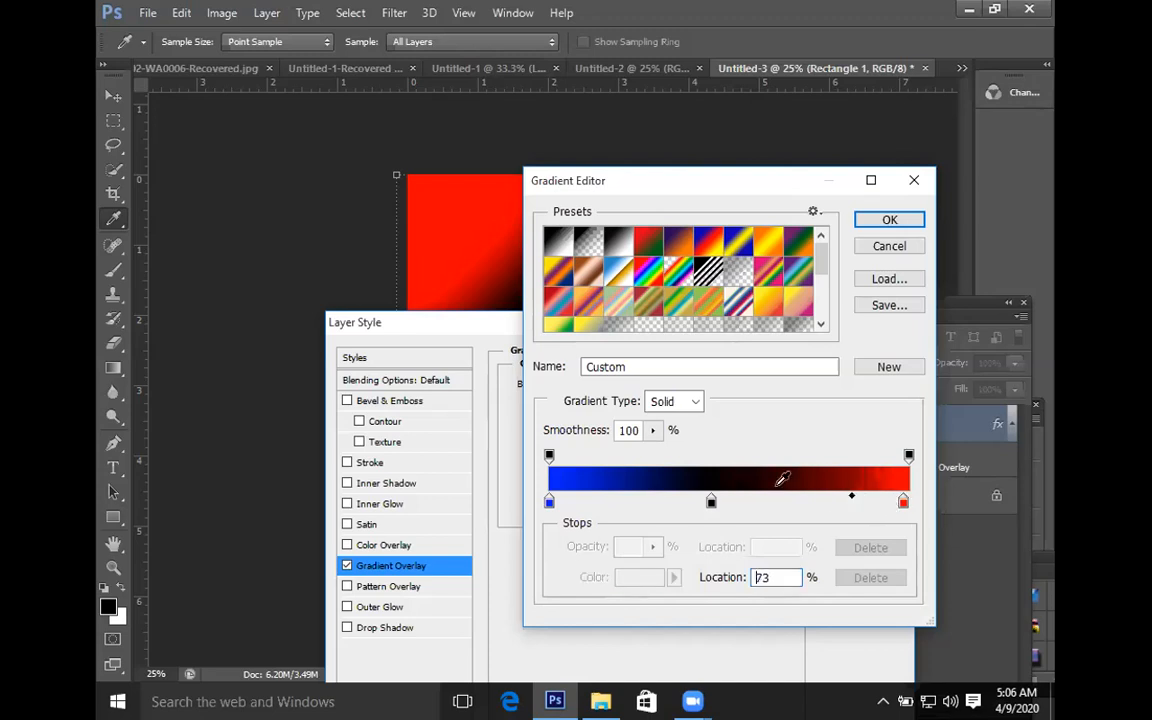
{"action": "left_click", "coordinate": [754, 330]}
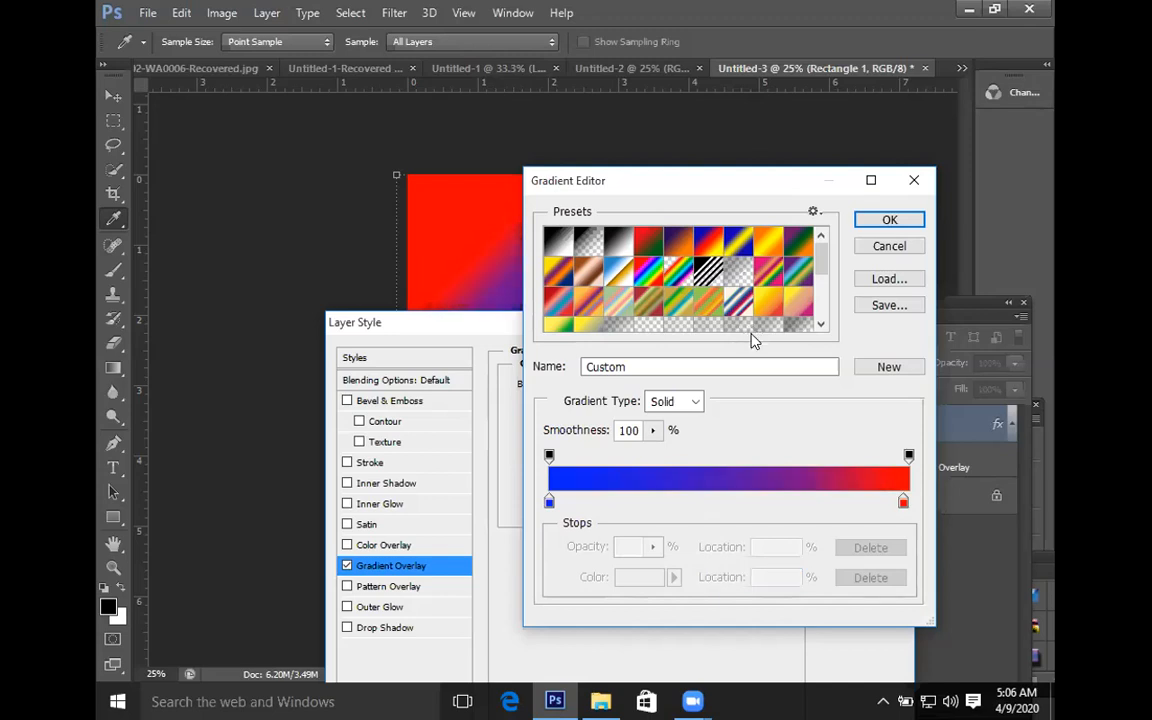
{"action": "left_click", "coordinate": [711, 501]}
{"action": "left_click", "coordinate": [711, 502]}
{"action": "left_click_drag", "start_coordinate": [713, 501], "coordinate": [737, 510]}
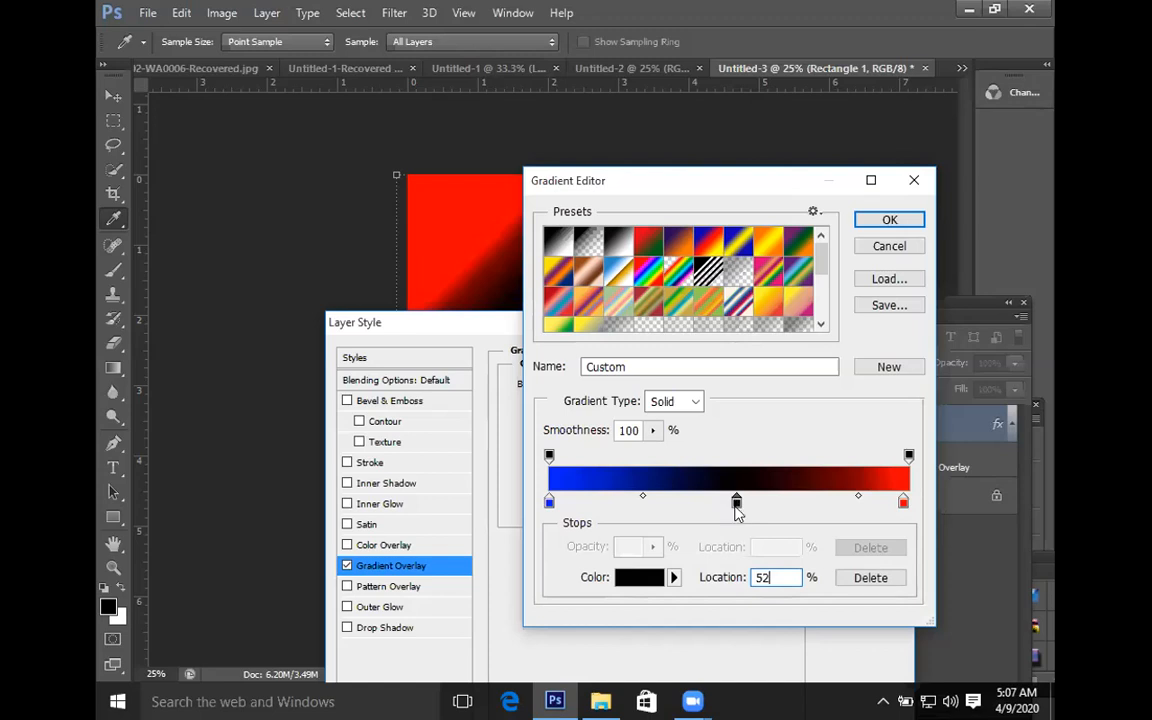
{"action": "key", "text": "Return"}
{"action": "key", "text": "Return"}
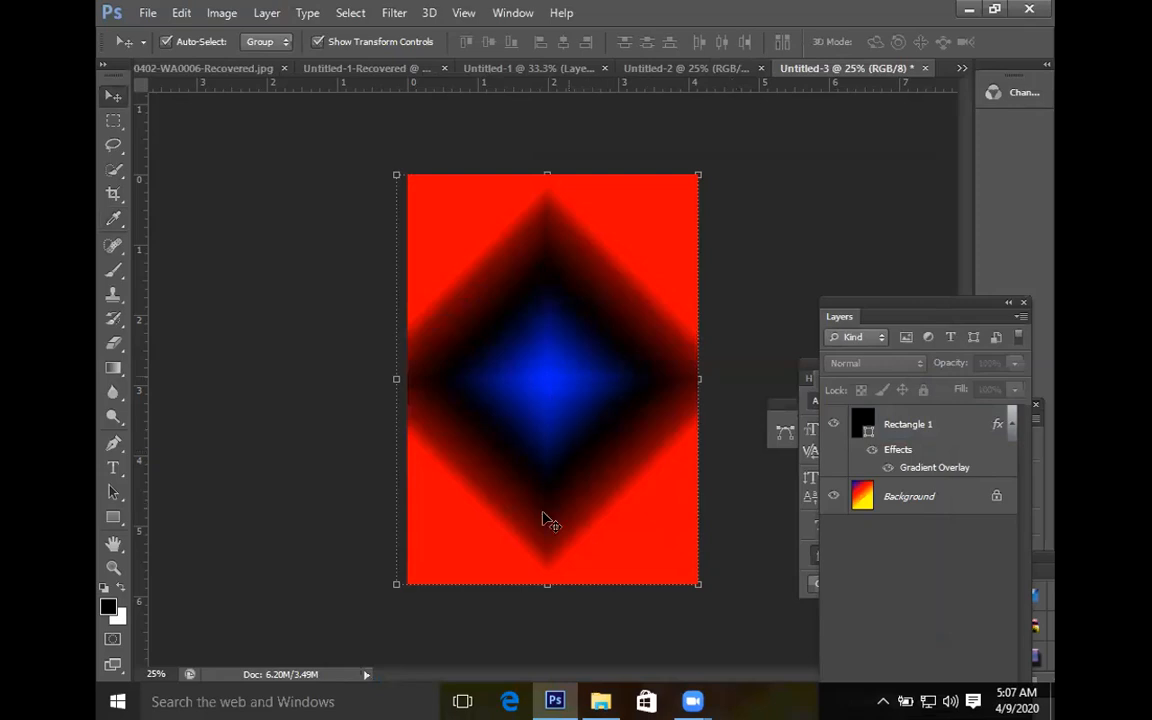
Step: Set the style of the rectangle's blue-black-red Gradient Overlay to Radial and apply the layer style
{"action": "left_click", "coordinate": [656, 490]}
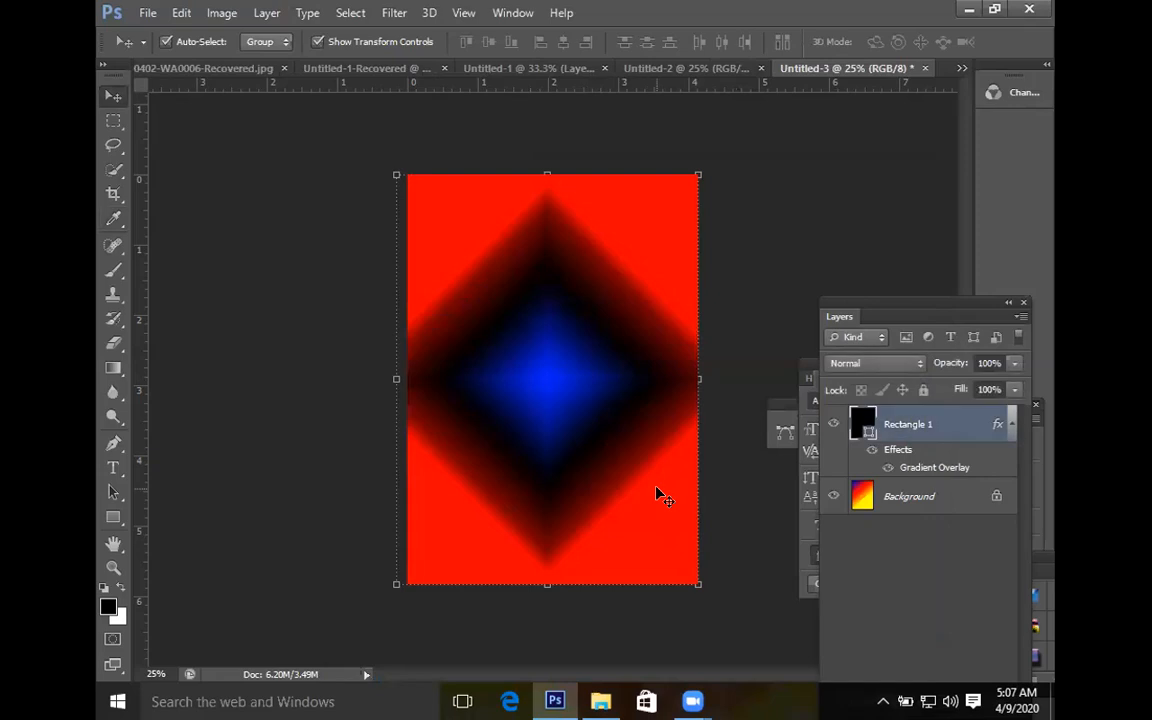
{"action": "double_click", "coordinate": [957, 429]}
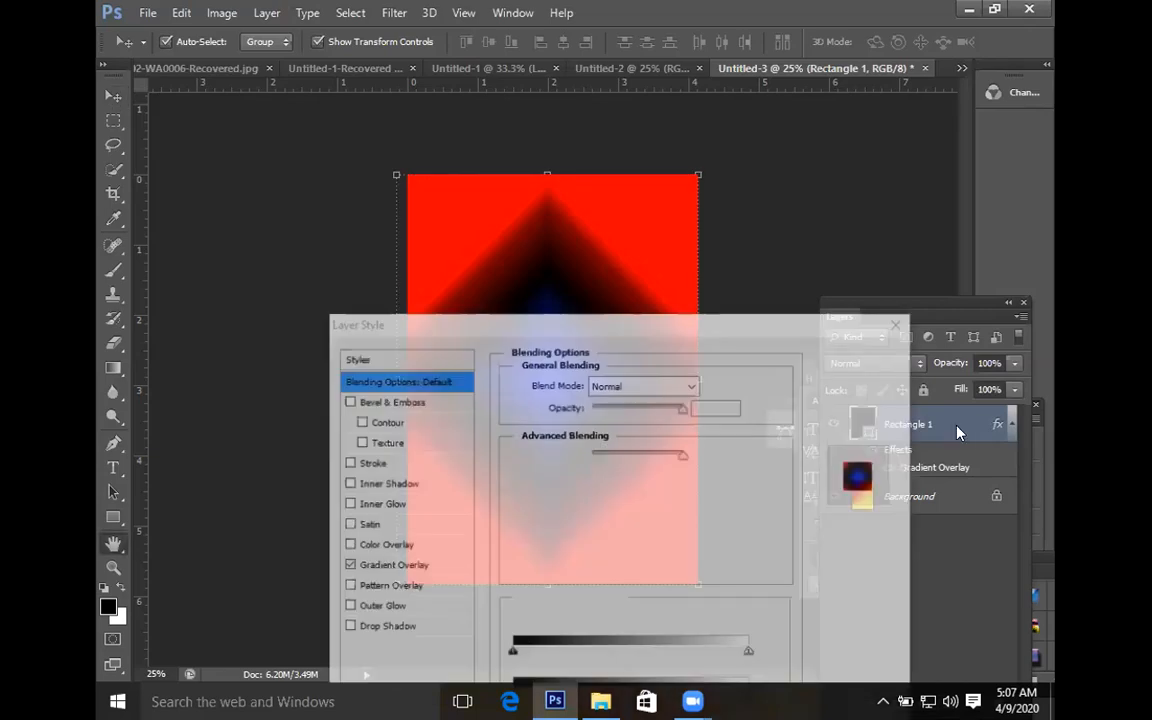
{"action": "left_click", "coordinate": [370, 565]}
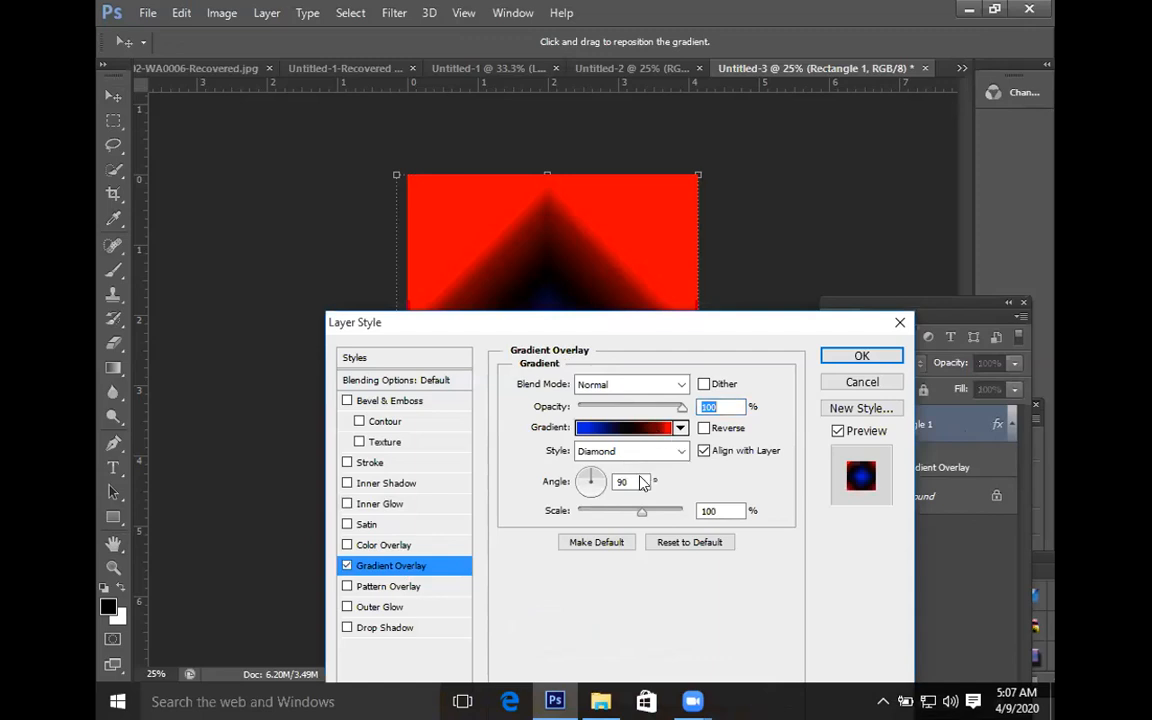
{"action": "left_click", "coordinate": [681, 452]}
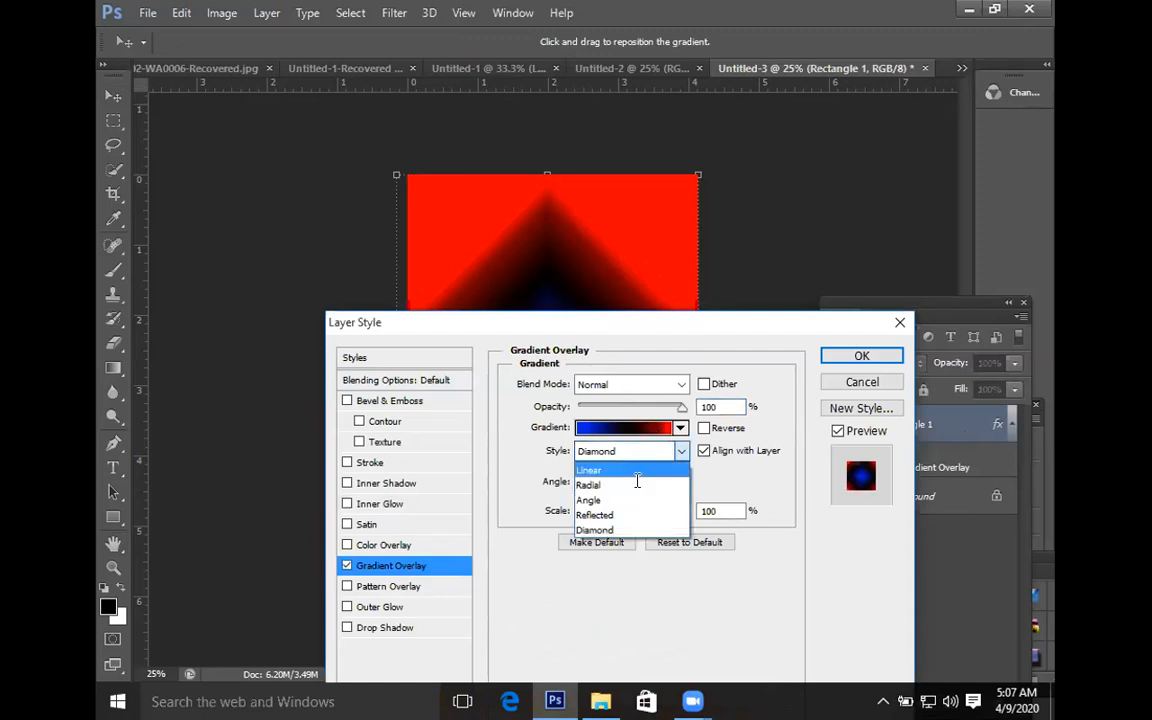
{"action": "left_click", "coordinate": [637, 484]}
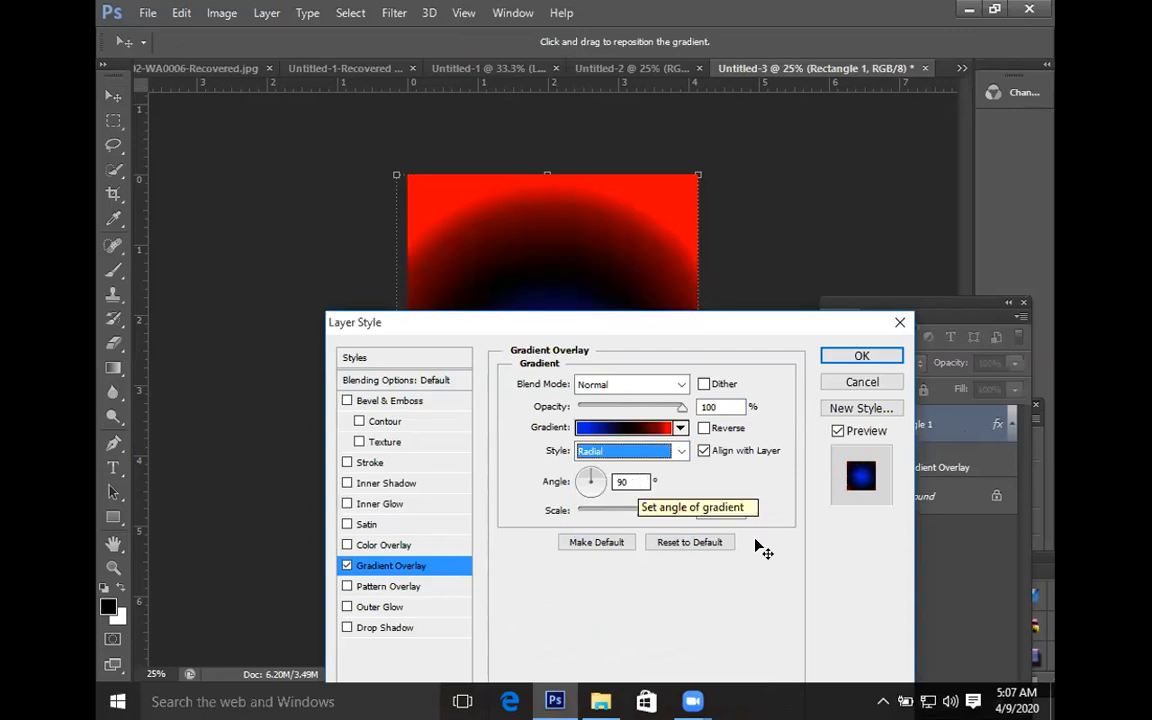
{"action": "key", "text": "Return"}
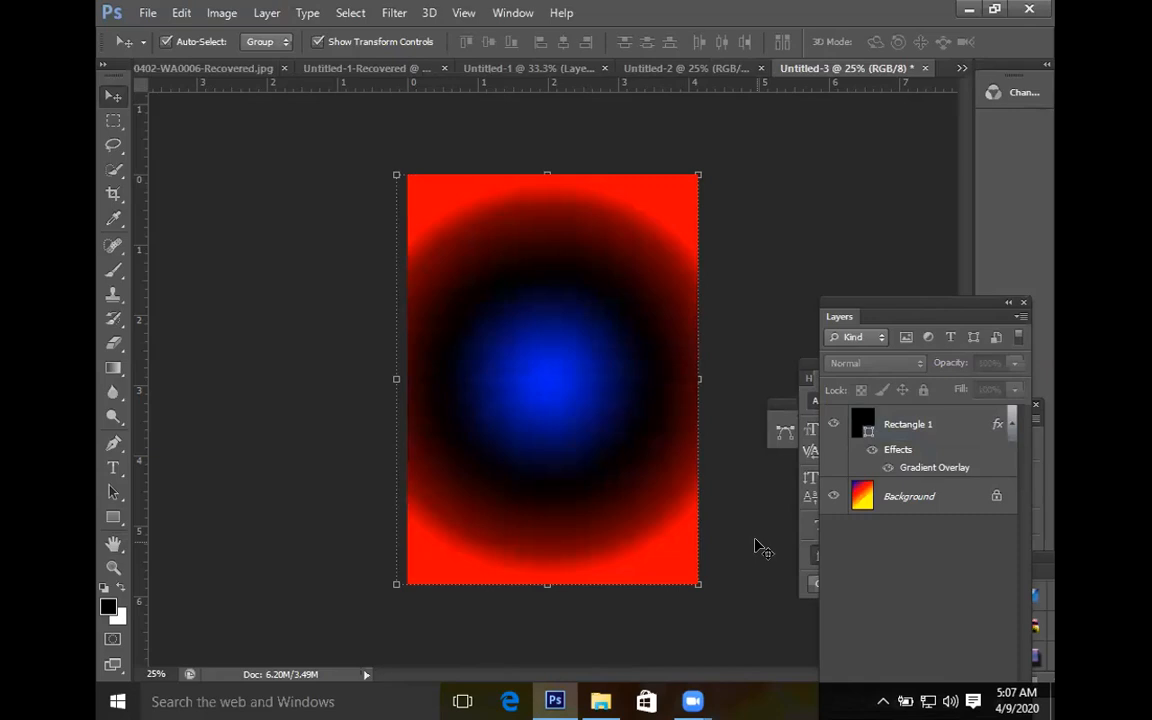
Step: Set the style of the rectangle's Gradient Overlay to Linear and apply the layer style
{"action": "left_click", "coordinate": [960, 432]}
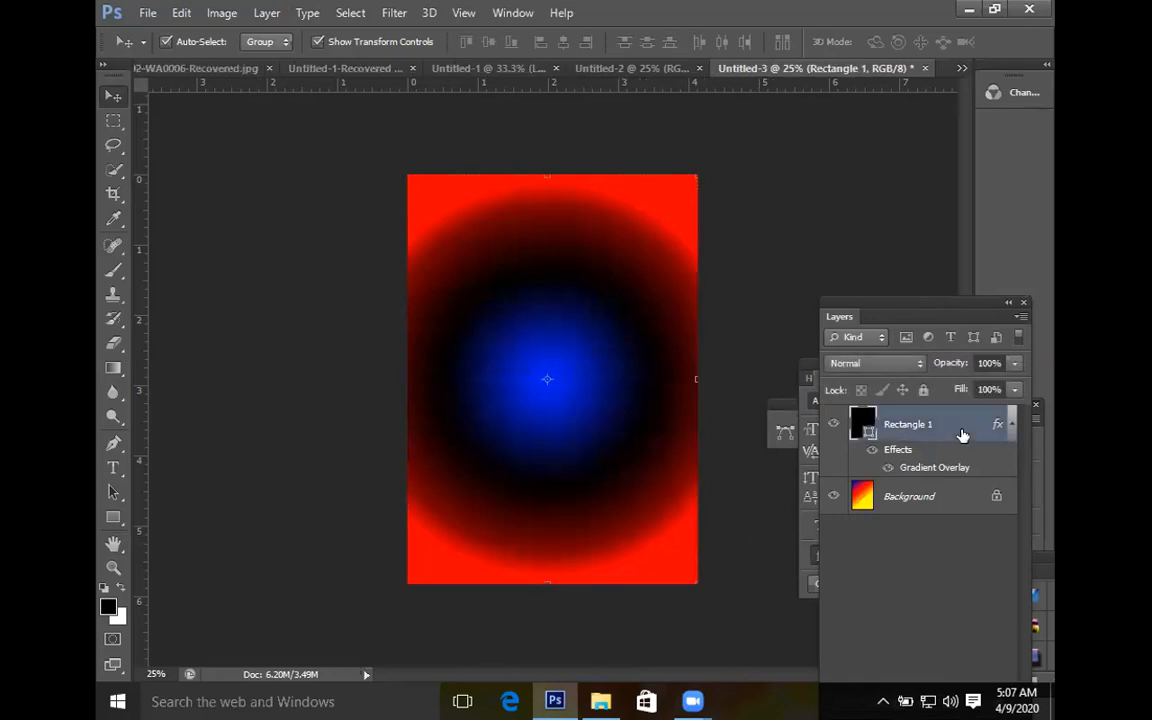
{"action": "double_click", "coordinate": [962, 435]}
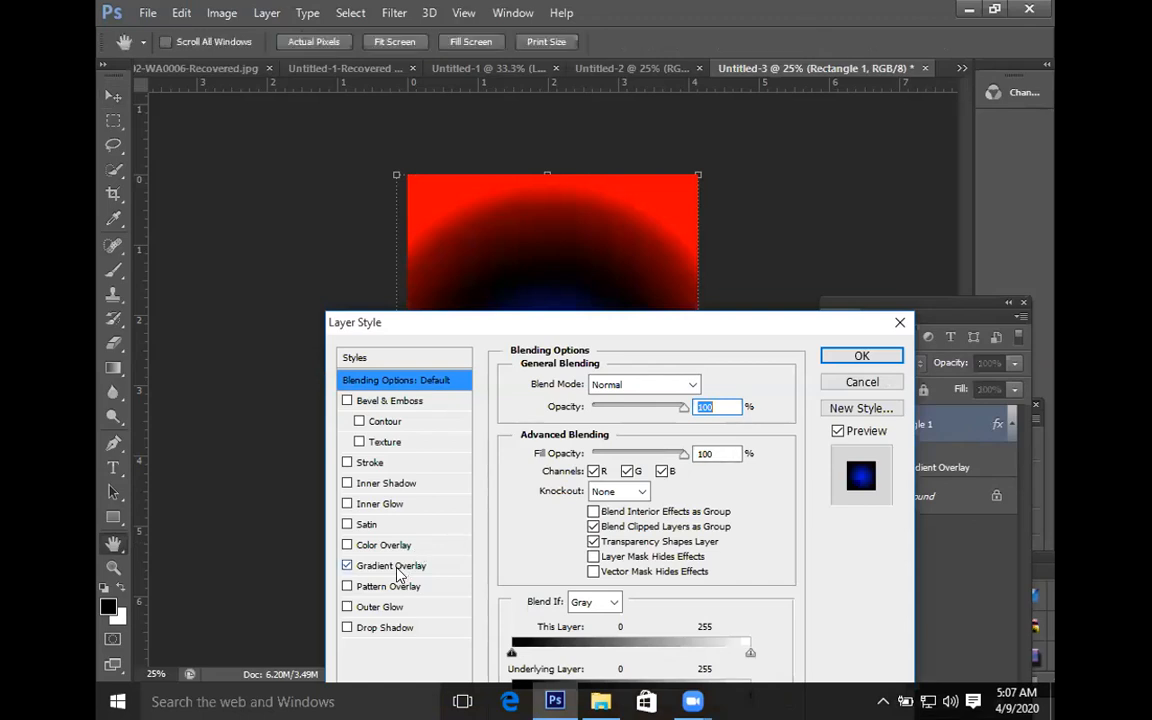
{"action": "left_click", "coordinate": [397, 568]}
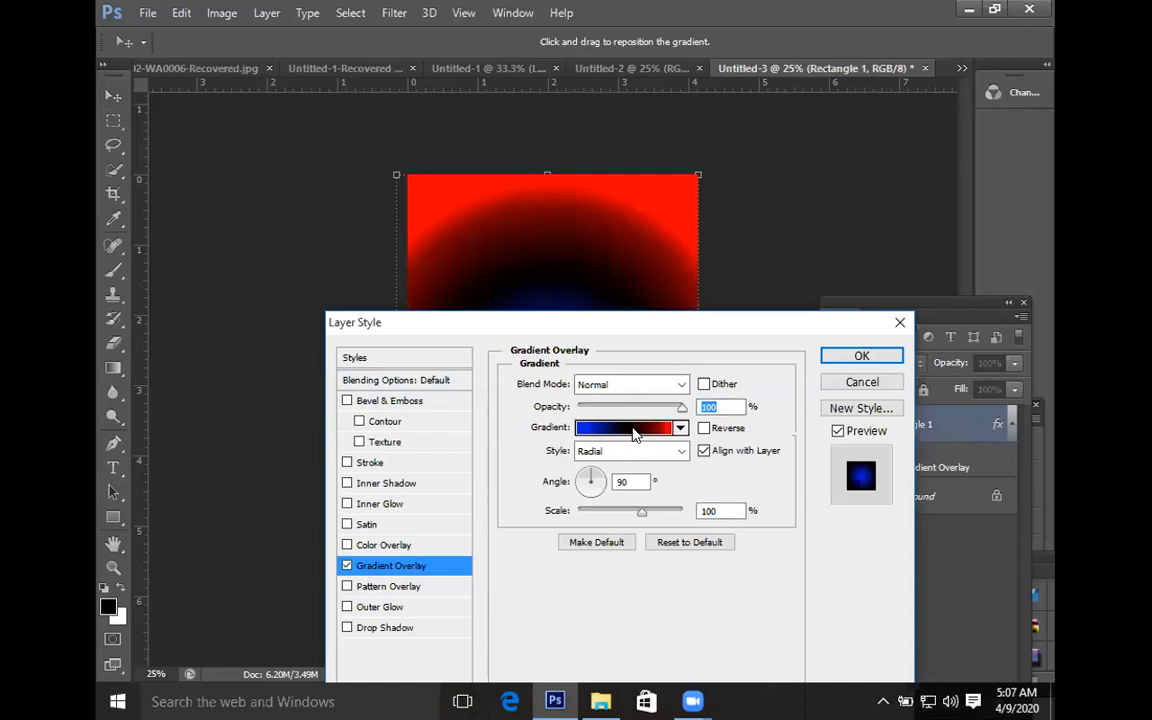
{"action": "left_click", "coordinate": [662, 430]}
{"action": "key", "text": "Escape"}
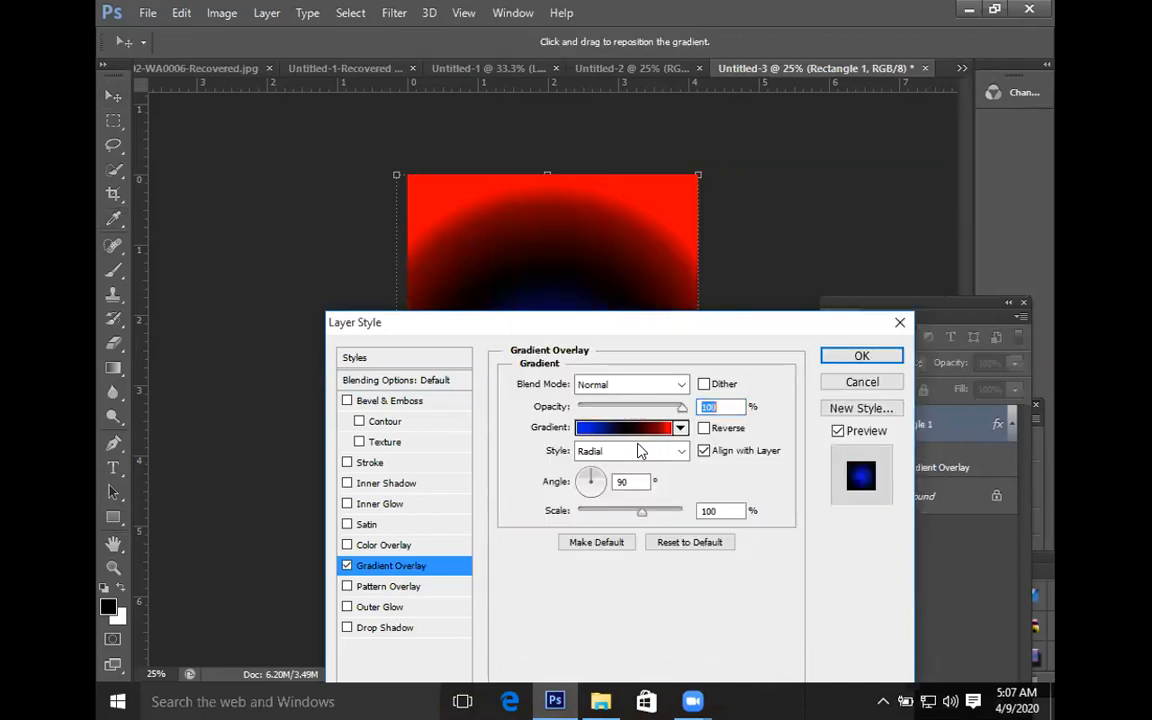
{"action": "left_click", "coordinate": [684, 455]}
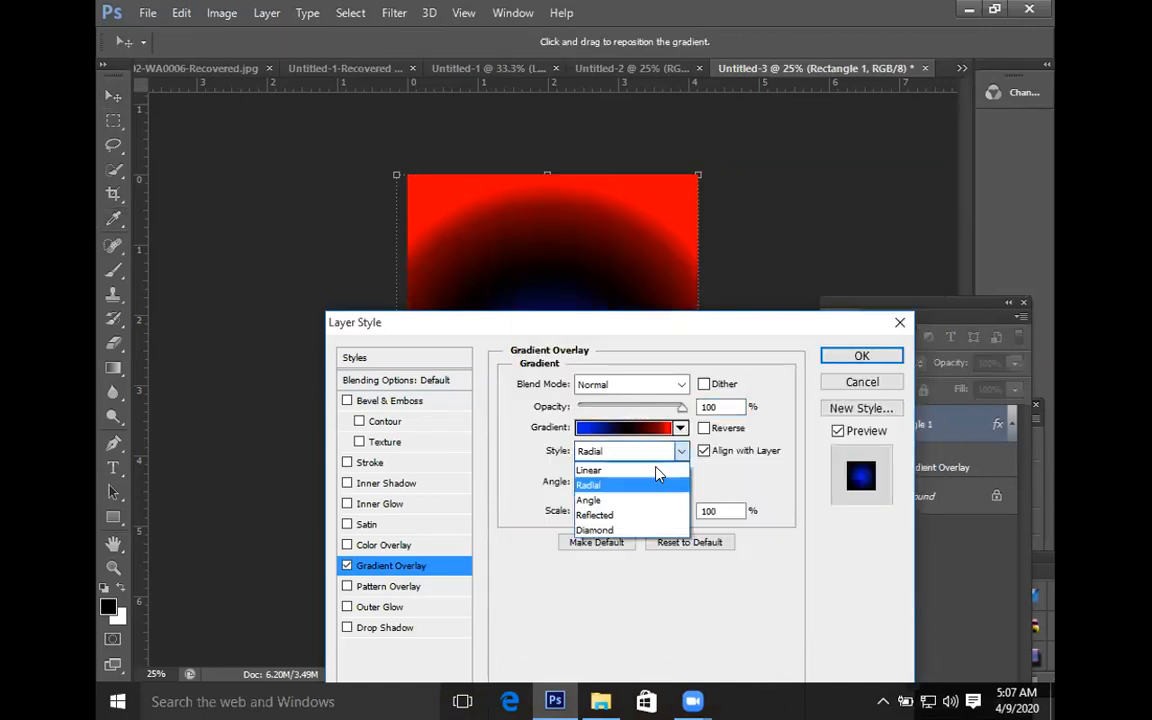
{"action": "left_click", "coordinate": [656, 470]}
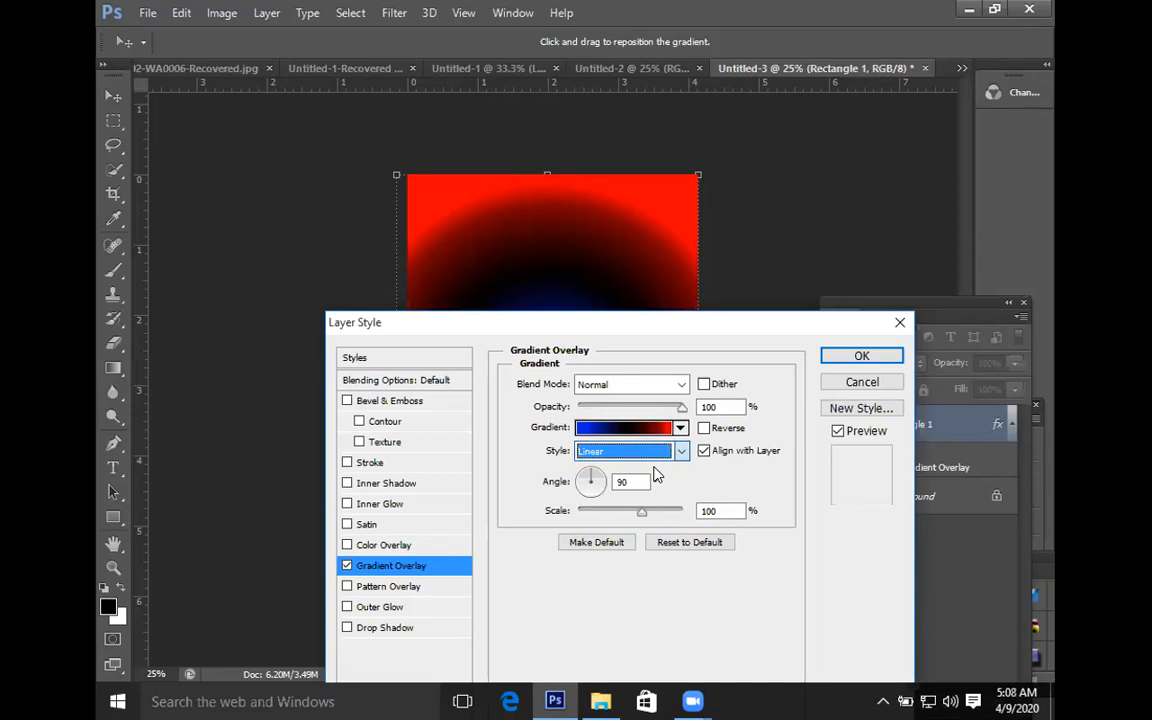
{"action": "key", "text": "Return"}
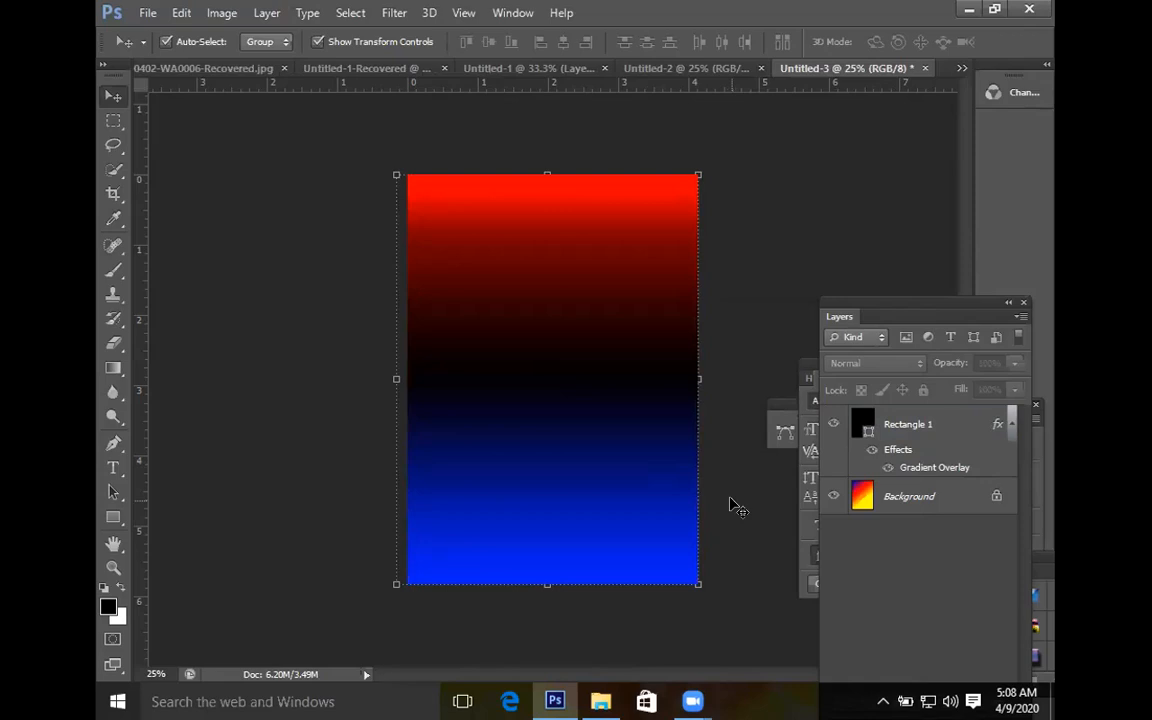
Step: Select the gradient-filled rectangle on the canvas with the Move tool
{"action": "key", "text": "h"}
{"action": "scroll", "coordinate": [571, 464], "scroll_direction": "up", "scroll_amount": 1}
{"action": "scroll", "coordinate": [571, 465], "scroll_direction": "down", "scroll_amount": 1}
{"action": "scroll", "coordinate": [555, 472], "scroll_direction": "up", "scroll_amount": 1}
{"action": "scroll", "coordinate": [553, 470], "scroll_direction": "down", "scroll_amount": 1}
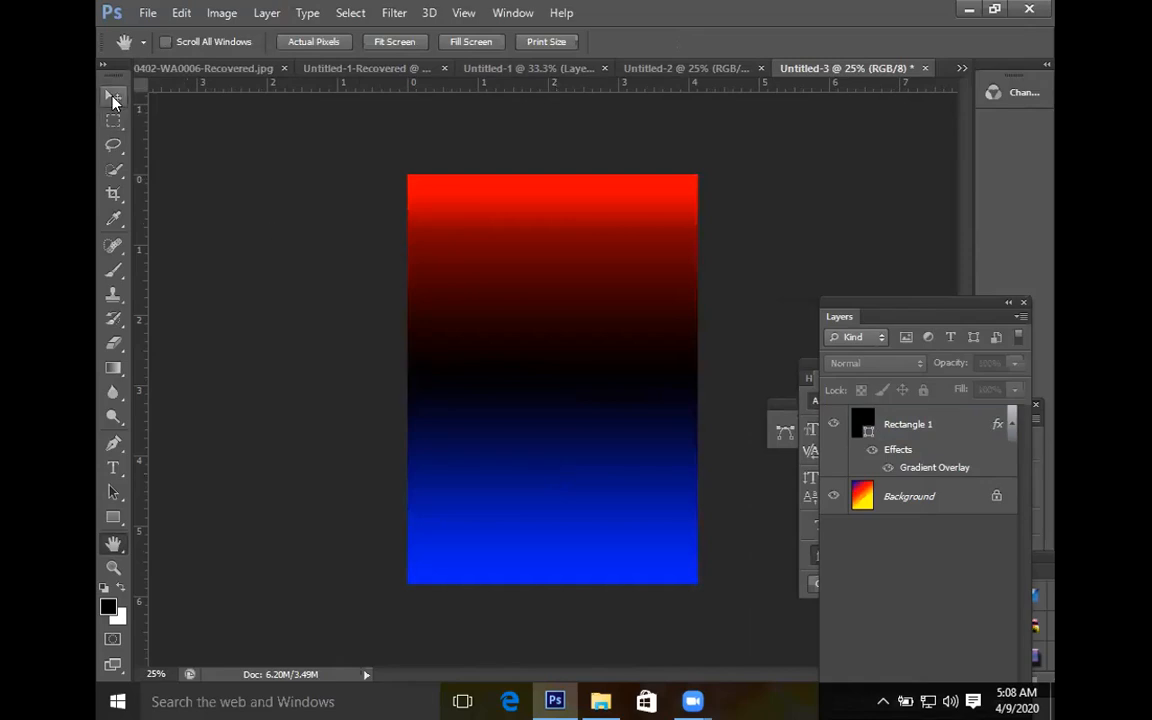
{"action": "left_click", "coordinate": [113, 98]}
{"action": "left_click", "coordinate": [555, 430]}
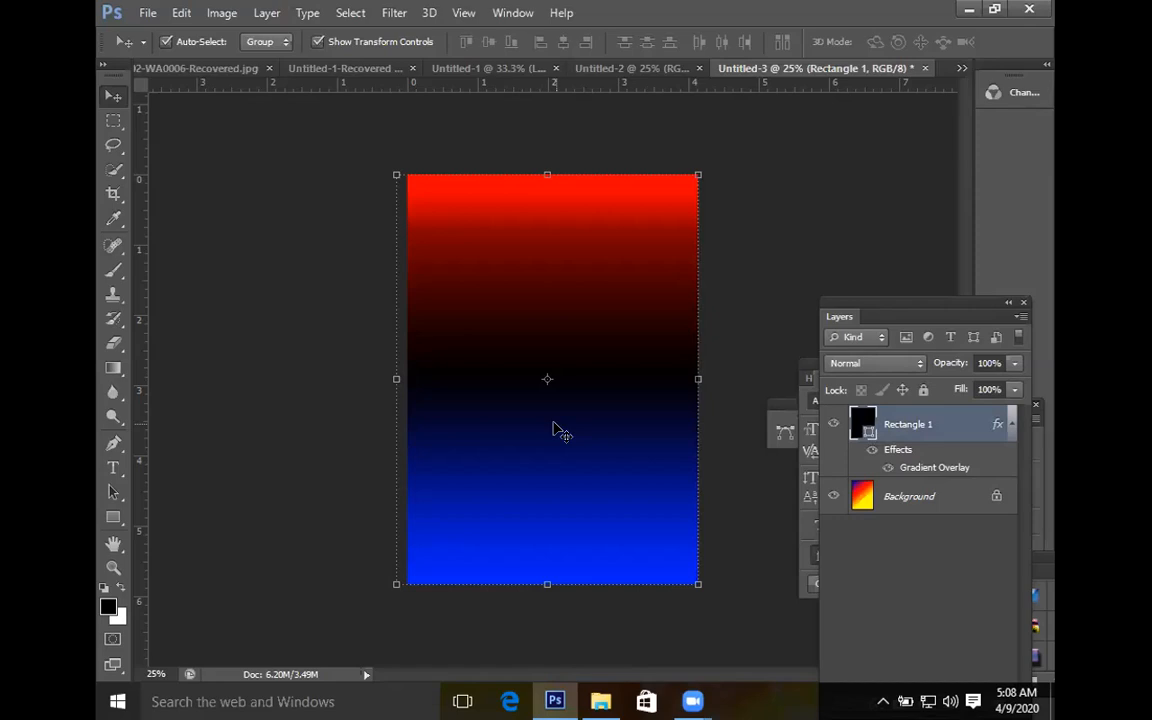
Step: Delete the gradient-filled rectangle and draw a new black rectangle of 1240 × 1752 px over the canvas
{"action": "key", "text": "Delete"}
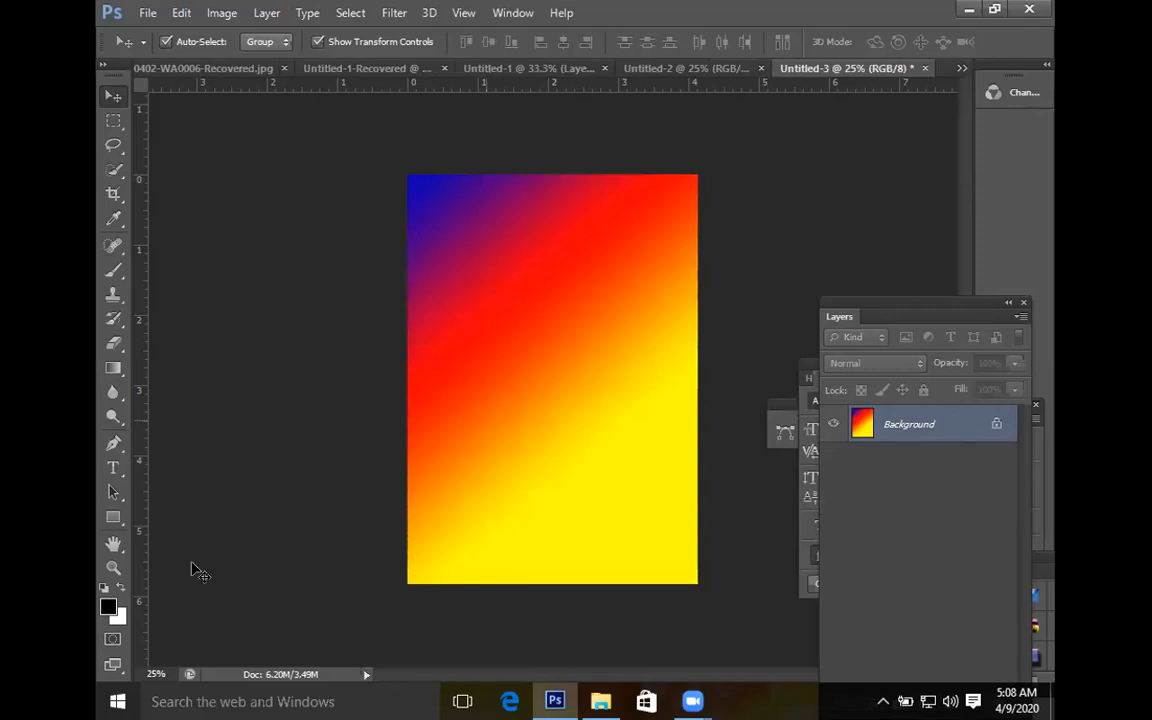
{"action": "left_click", "coordinate": [113, 520]}
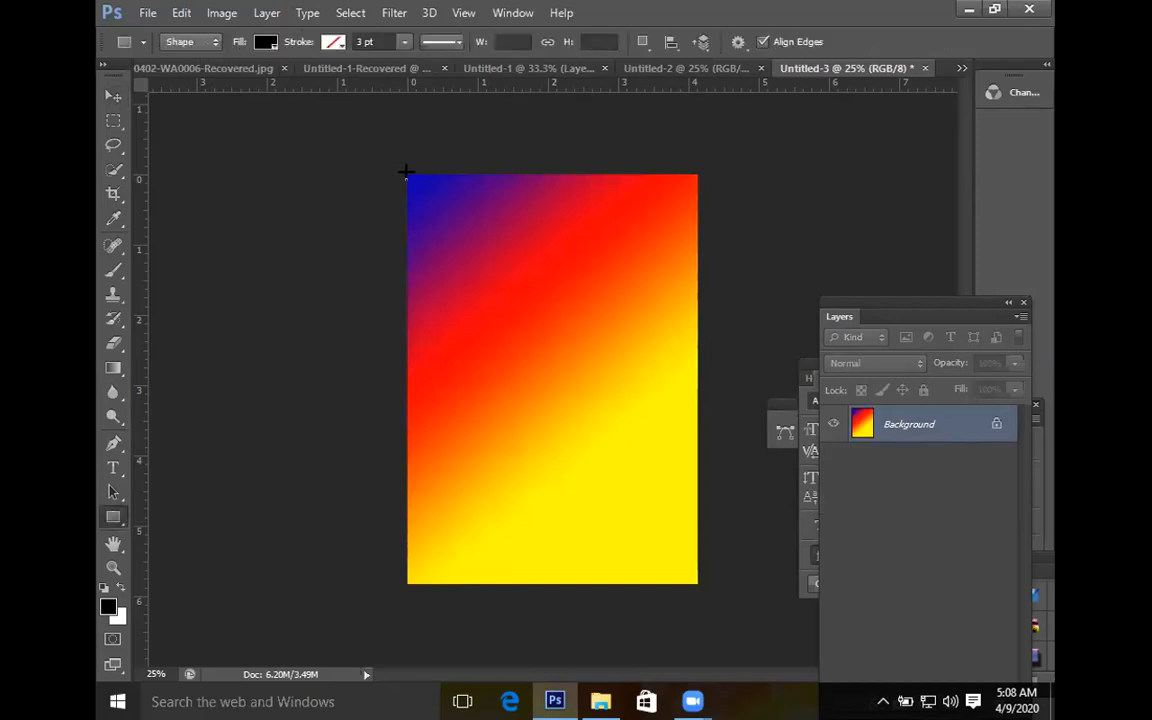
{"action": "left_click_drag", "start_coordinate": [613, 431], "coordinate": [693, 581]}
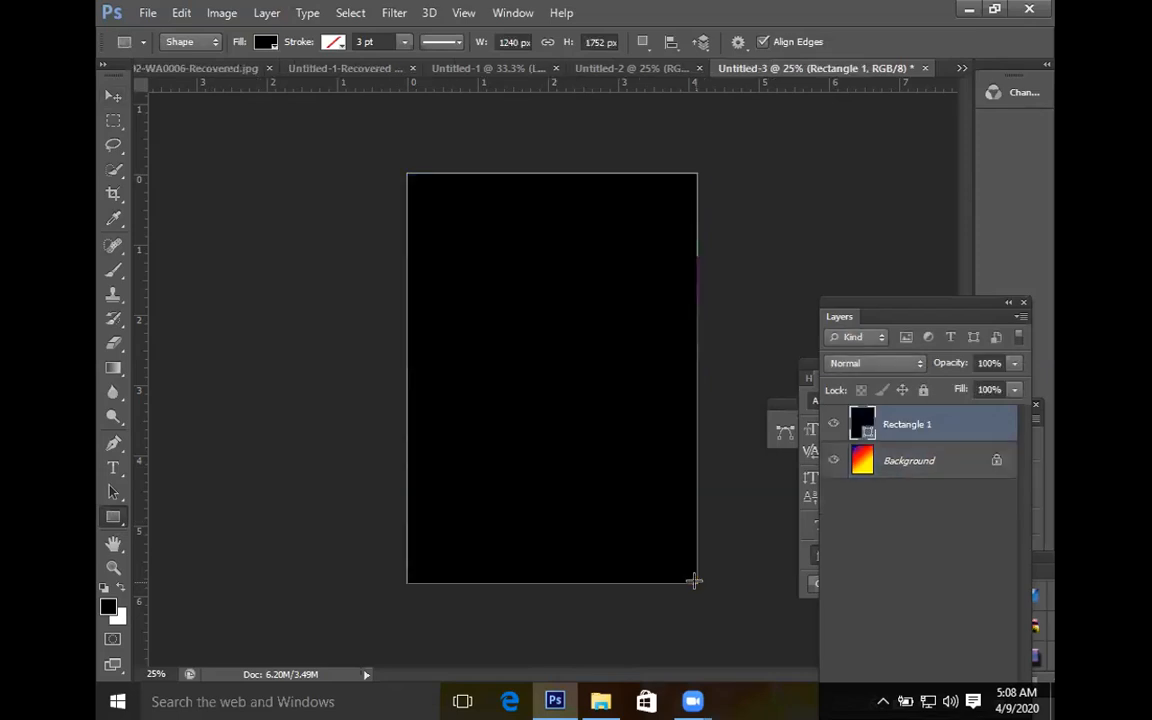
Step: Enable Gradient Overlay in the new rectangle's layer style and show its settings
{"action": "double_click", "coordinate": [966, 428]}
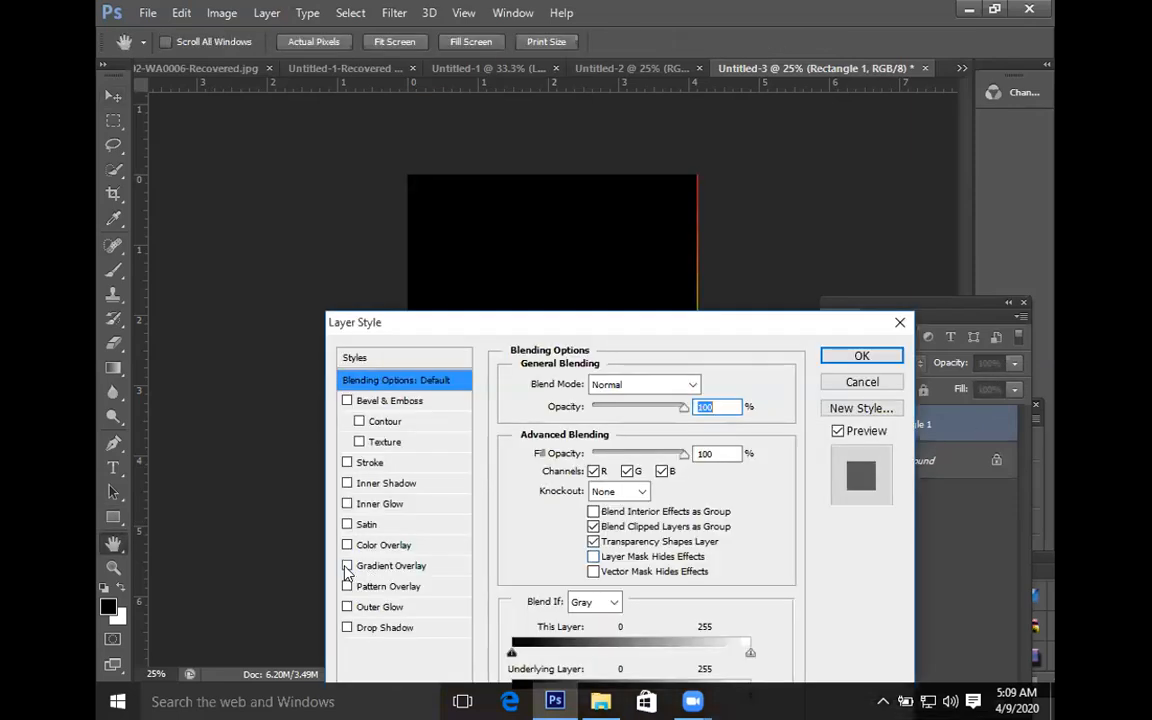
{"action": "left_click", "coordinate": [347, 567]}
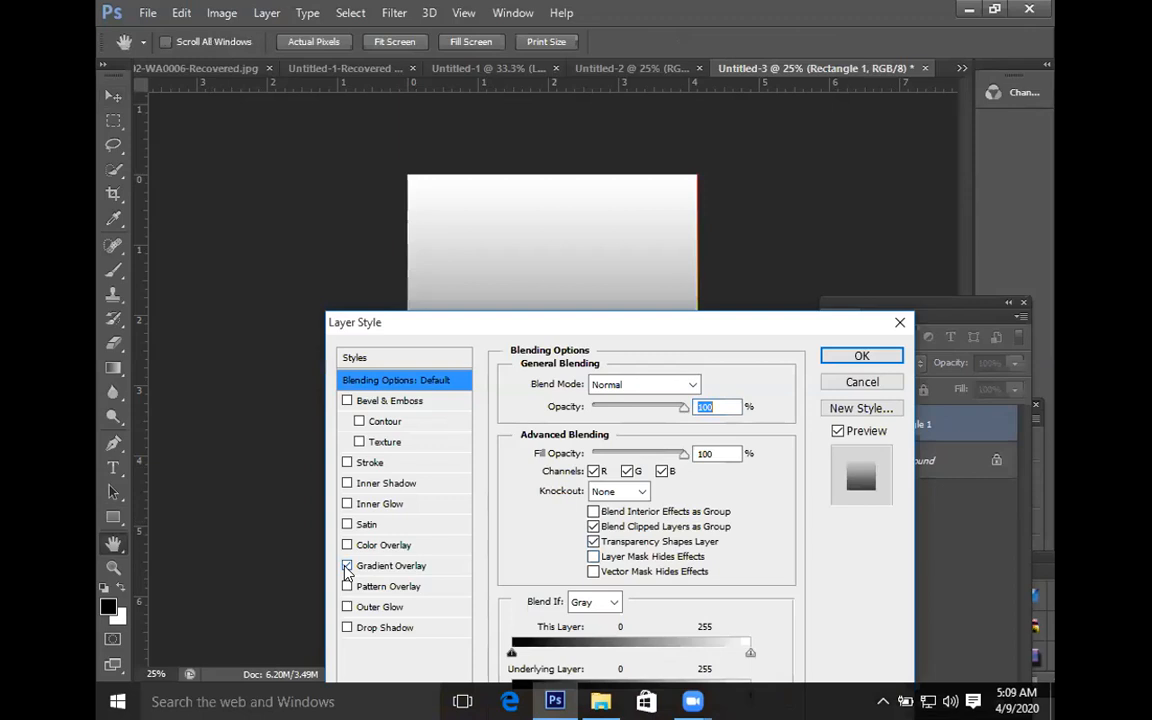
{"action": "left_click", "coordinate": [408, 571]}
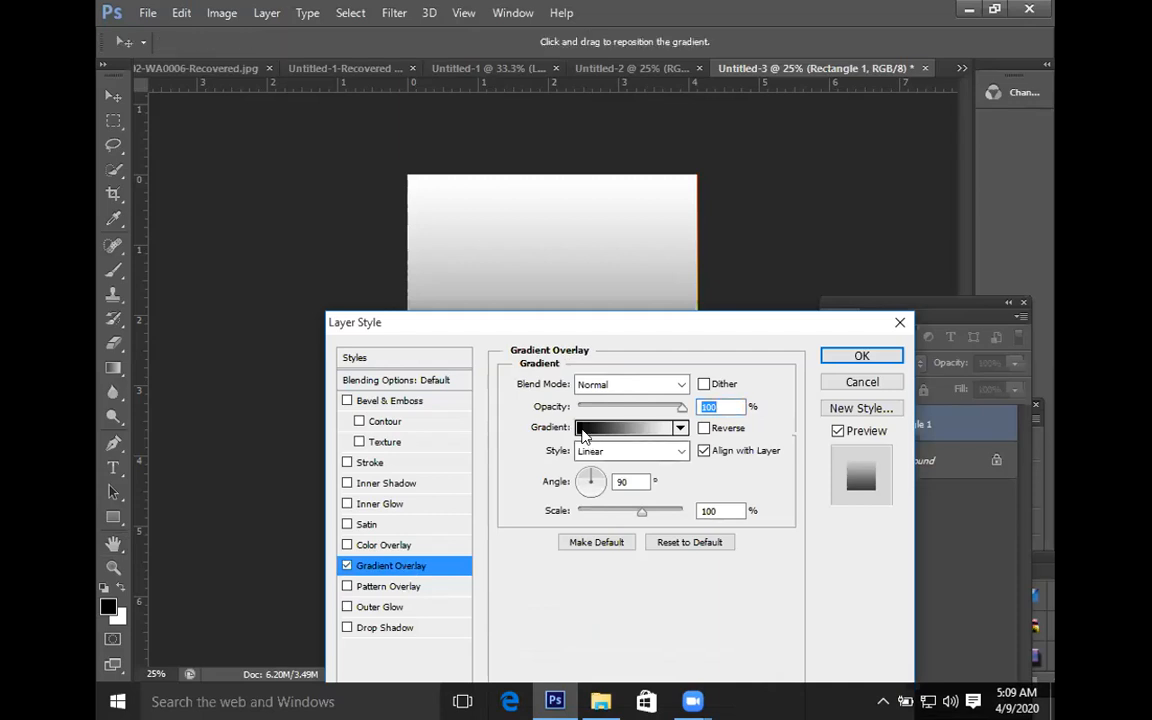
Step: Change the gradient's white stop to magenta (fa01e6) and apply the black-to-magenta overlay to the rectangle
{"action": "left_click", "coordinate": [584, 430]}
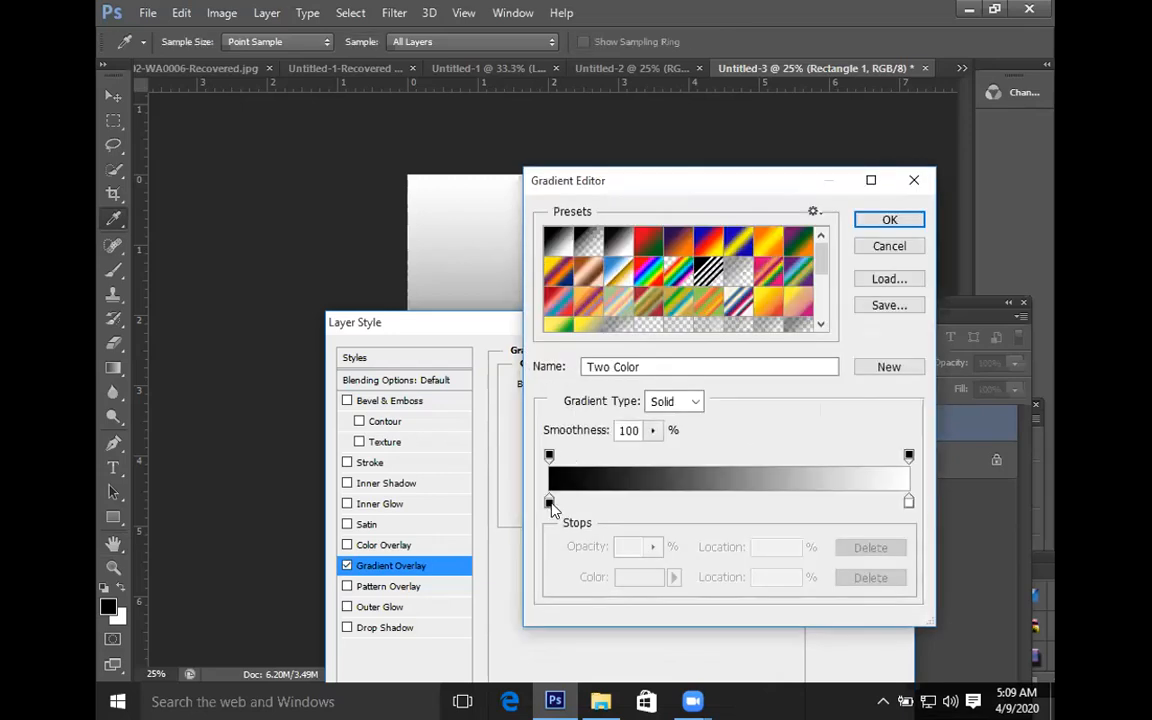
{"action": "double_click", "coordinate": [907, 500]}
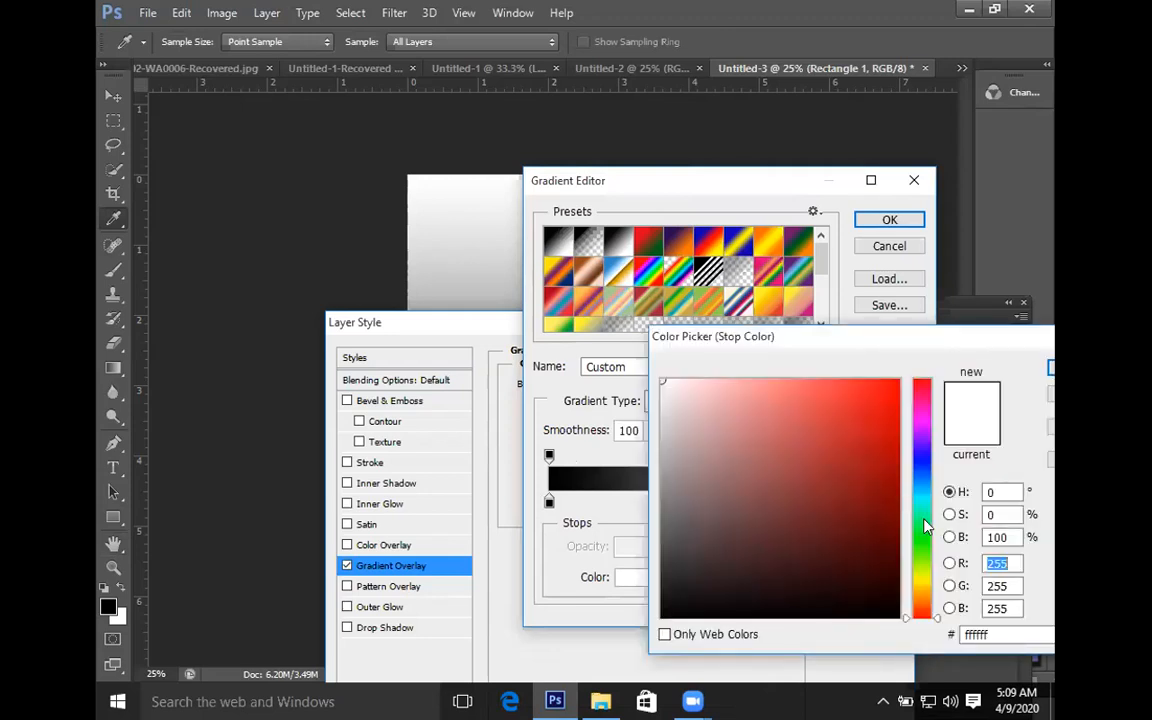
{"action": "left_click", "coordinate": [922, 416]}
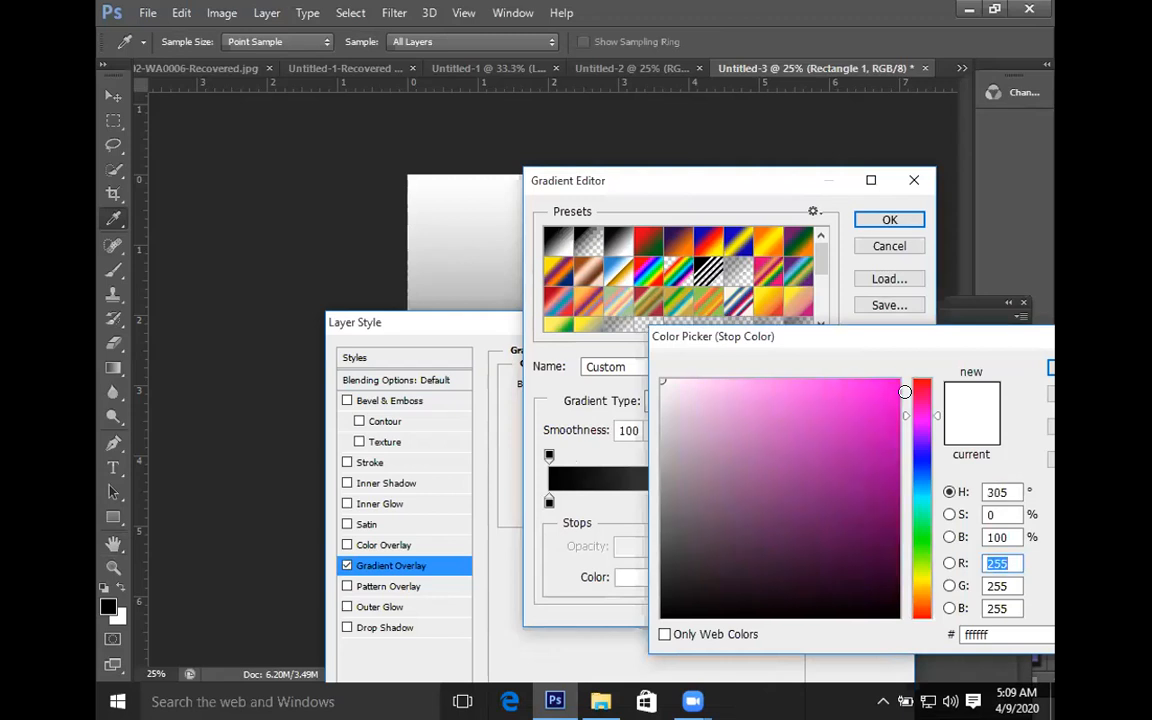
{"action": "left_click", "coordinate": [897, 383]}
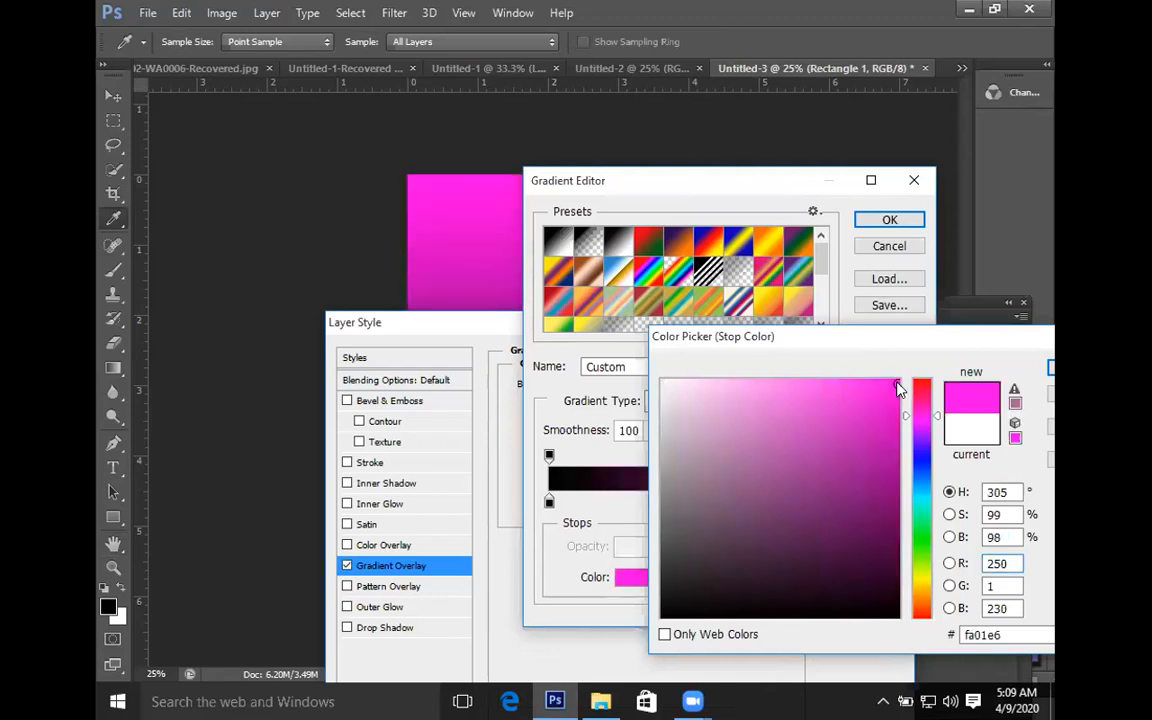
{"action": "key", "text": "Return"}
{"action": "key", "text": "Return"}
{"action": "key", "text": "Return"}
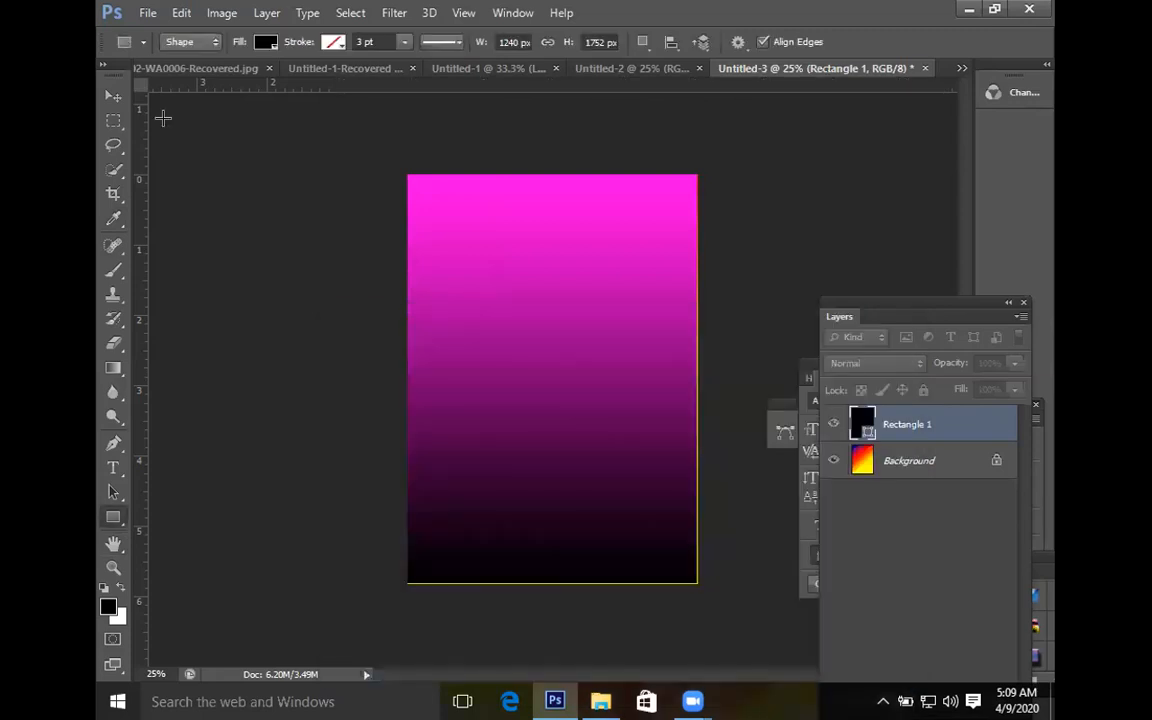
Step: Select the rectangle with the Move tool and extend it slightly over the canvas's uncovered right and bottom edges
{"action": "left_click", "coordinate": [116, 100]}
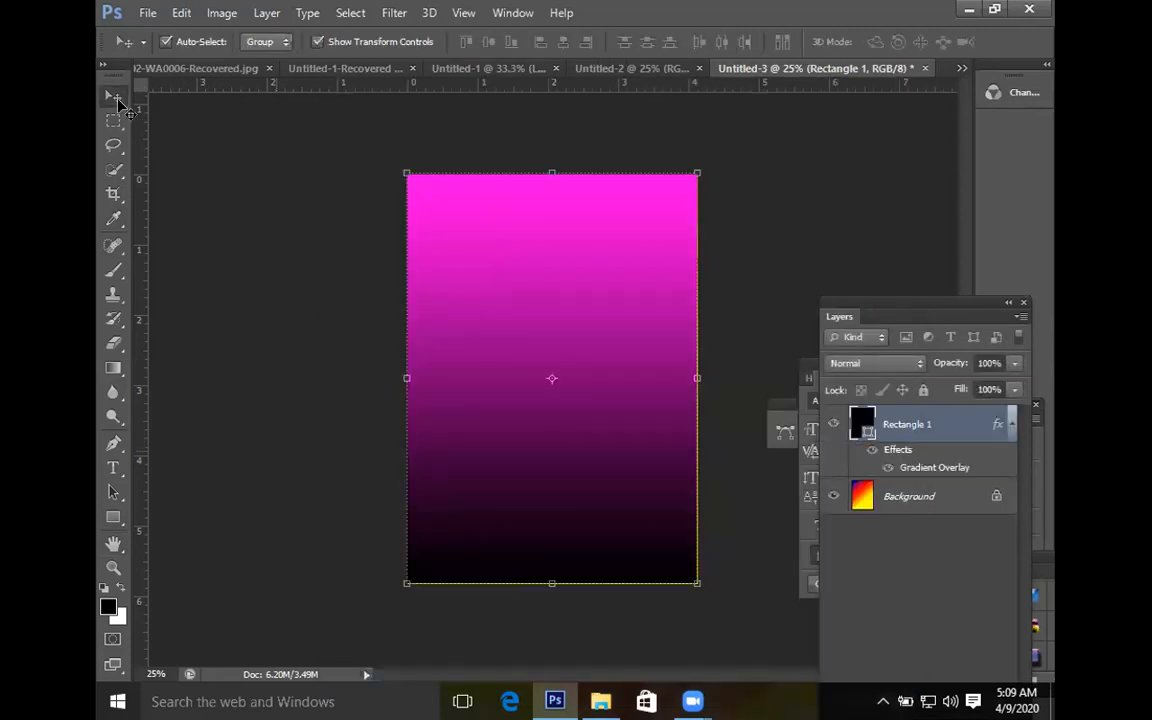
{"action": "left_click", "coordinate": [590, 505]}
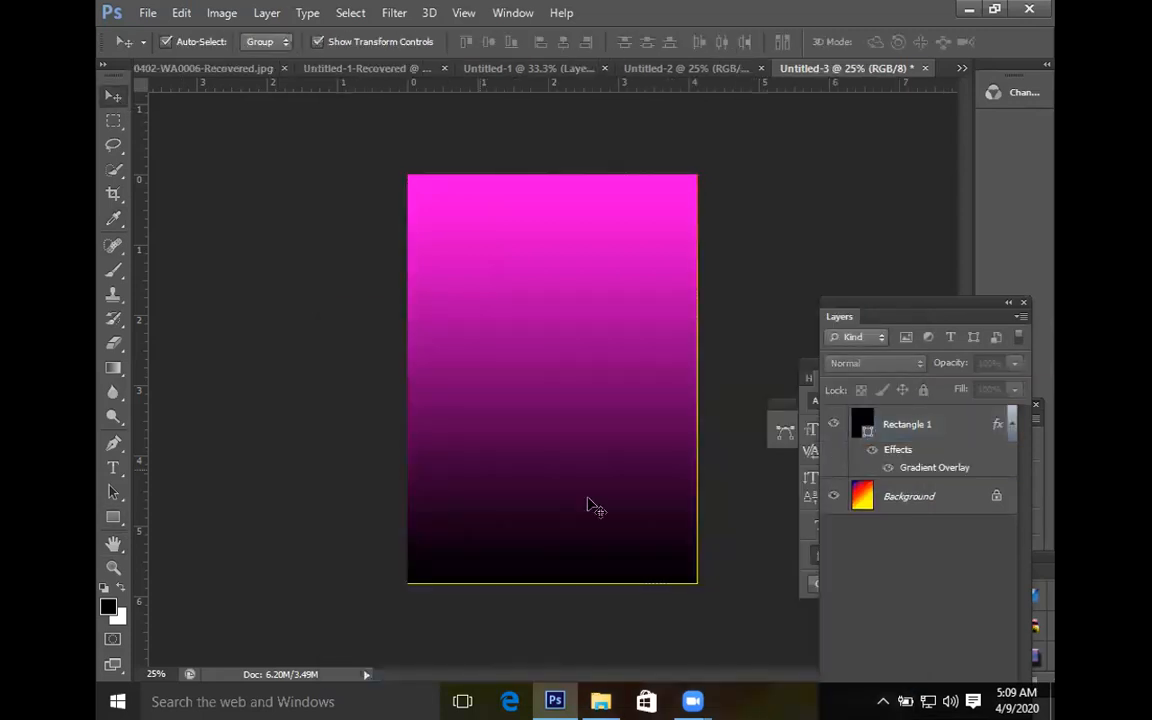
{"action": "left_click", "coordinate": [590, 505]}
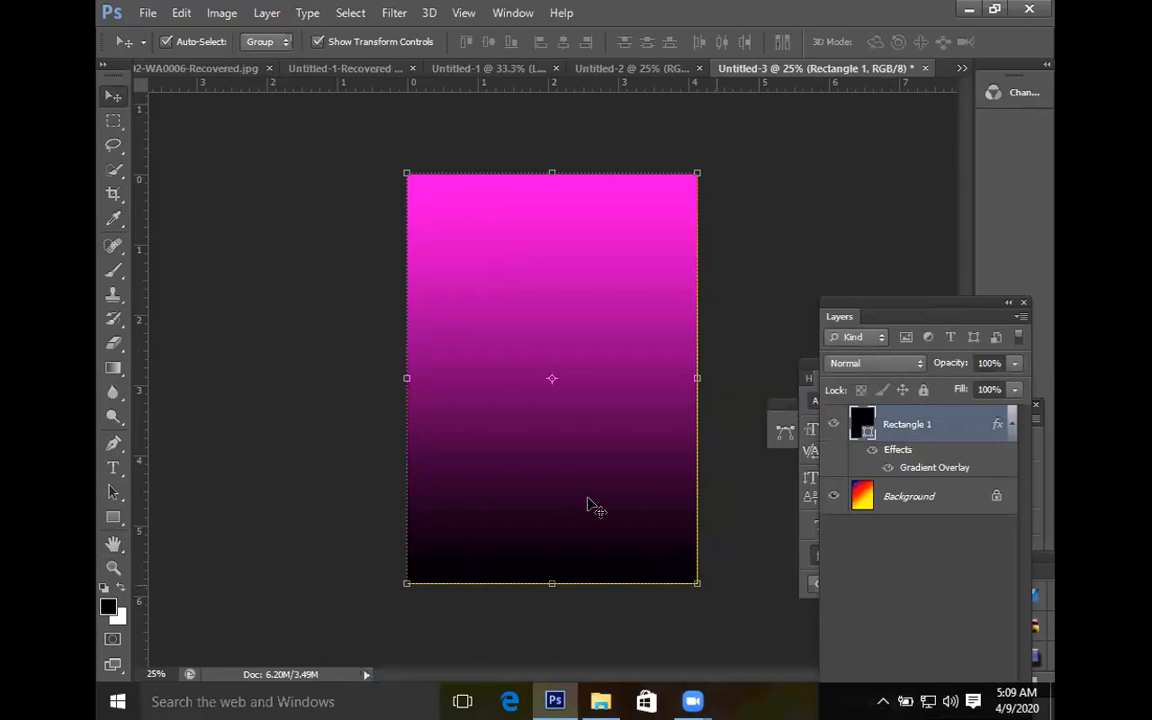
{"action": "left_click", "coordinate": [758, 527]}
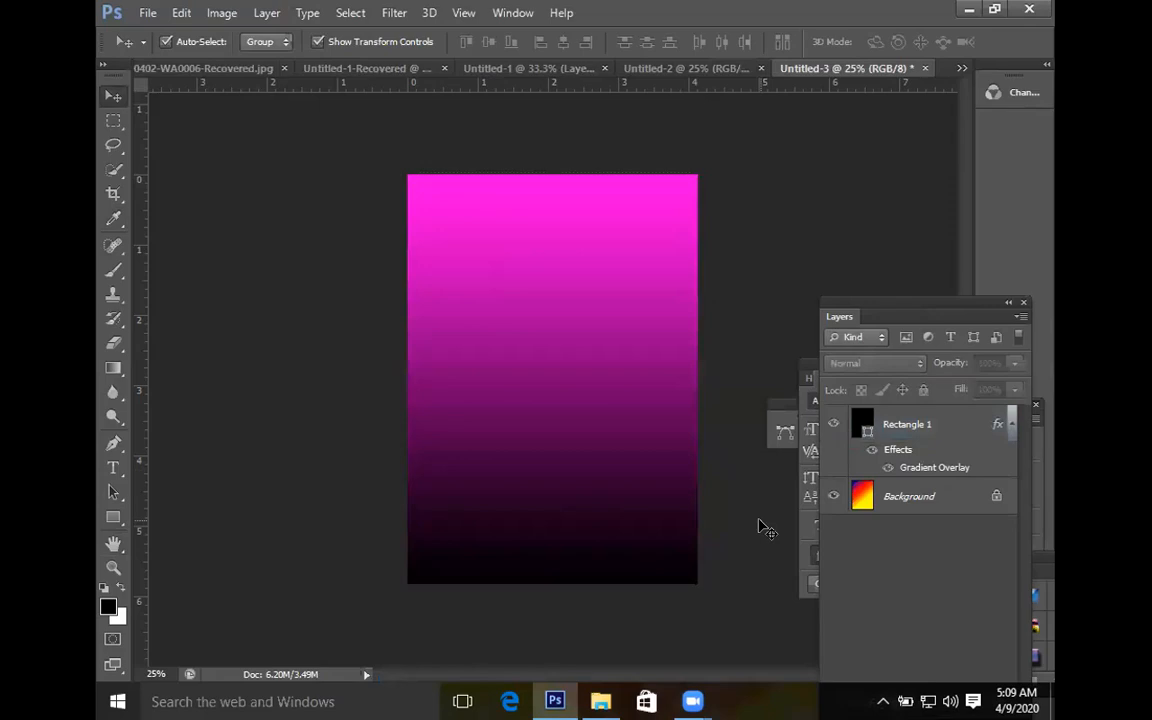
{"action": "left_click", "coordinate": [697, 494]}
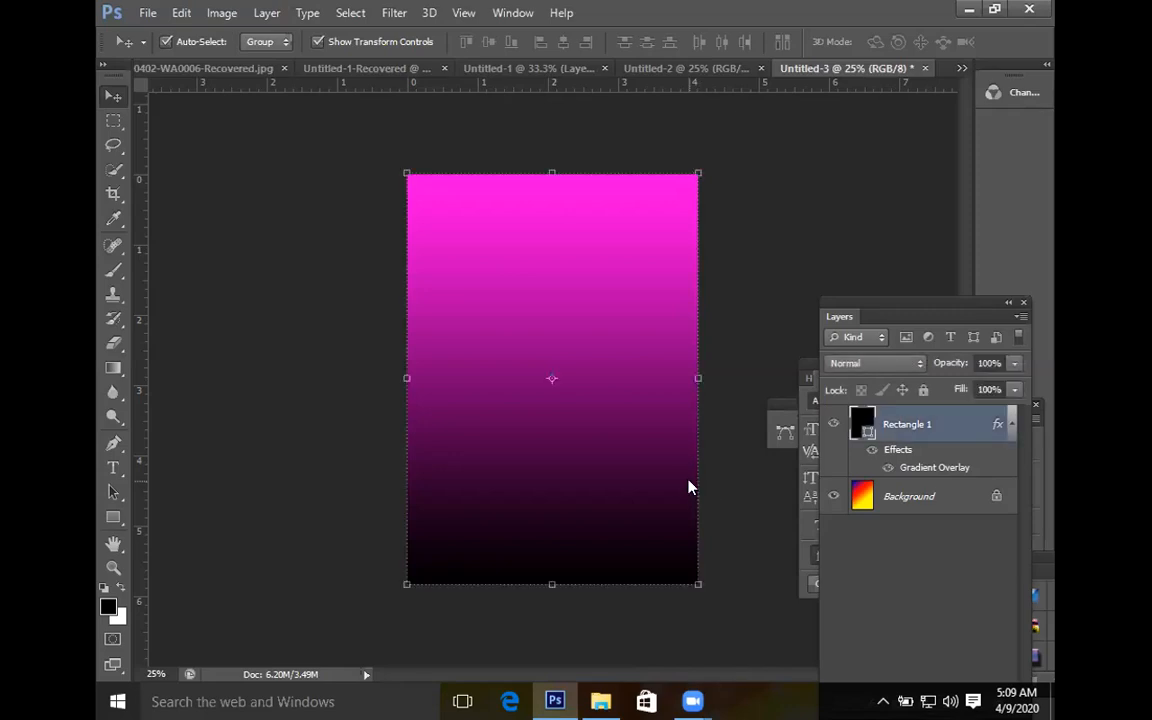
Step: In the rectangle's Gradient Overlay, set the black stop's location to 45% and add a red (f90000) stop at the gradient's start
{"action": "double_click", "coordinate": [960, 435]}
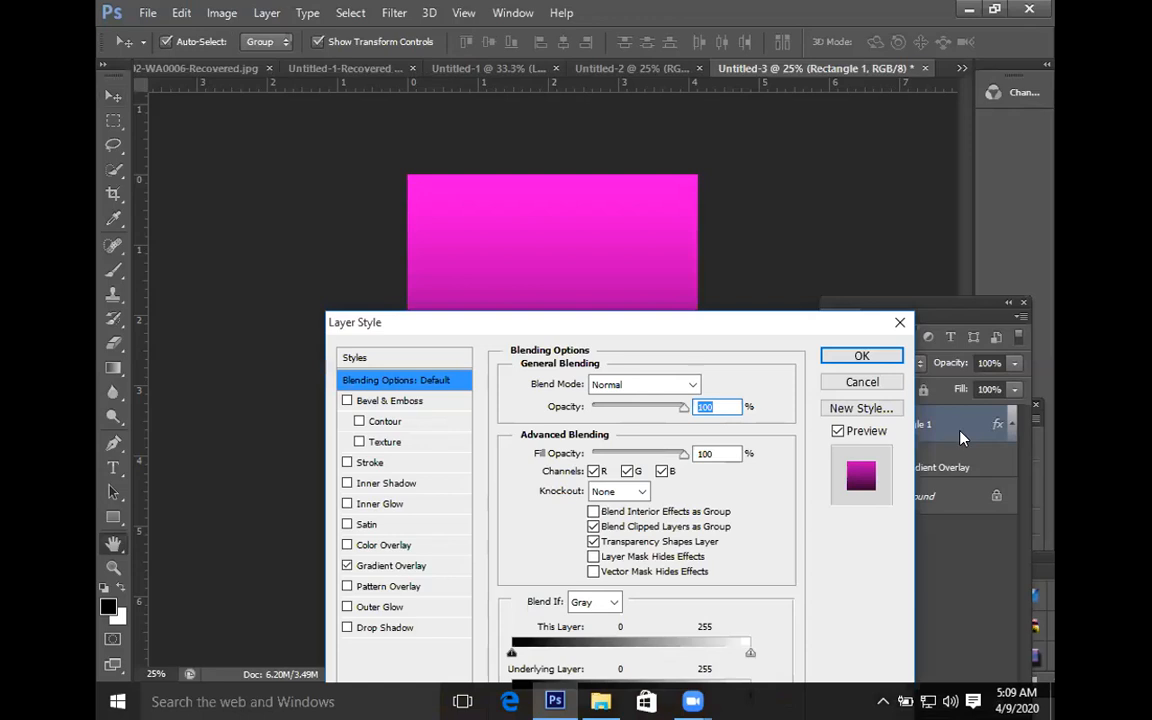
{"action": "left_click", "coordinate": [390, 565]}
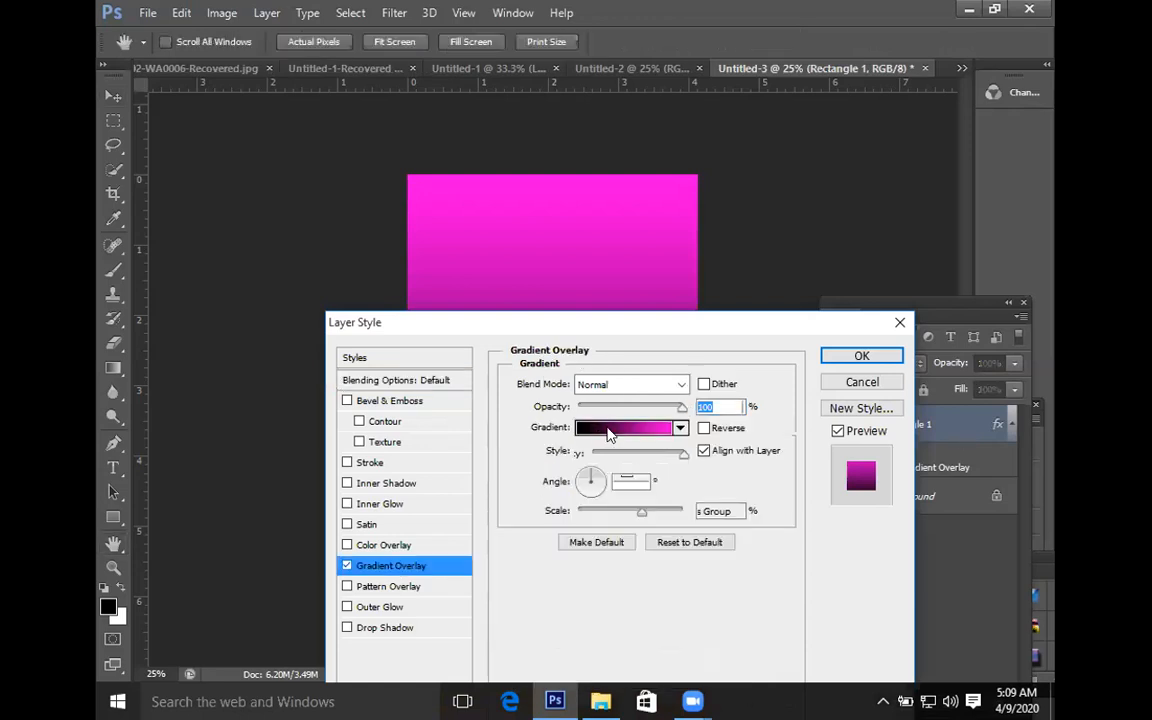
{"action": "left_click", "coordinate": [607, 429]}
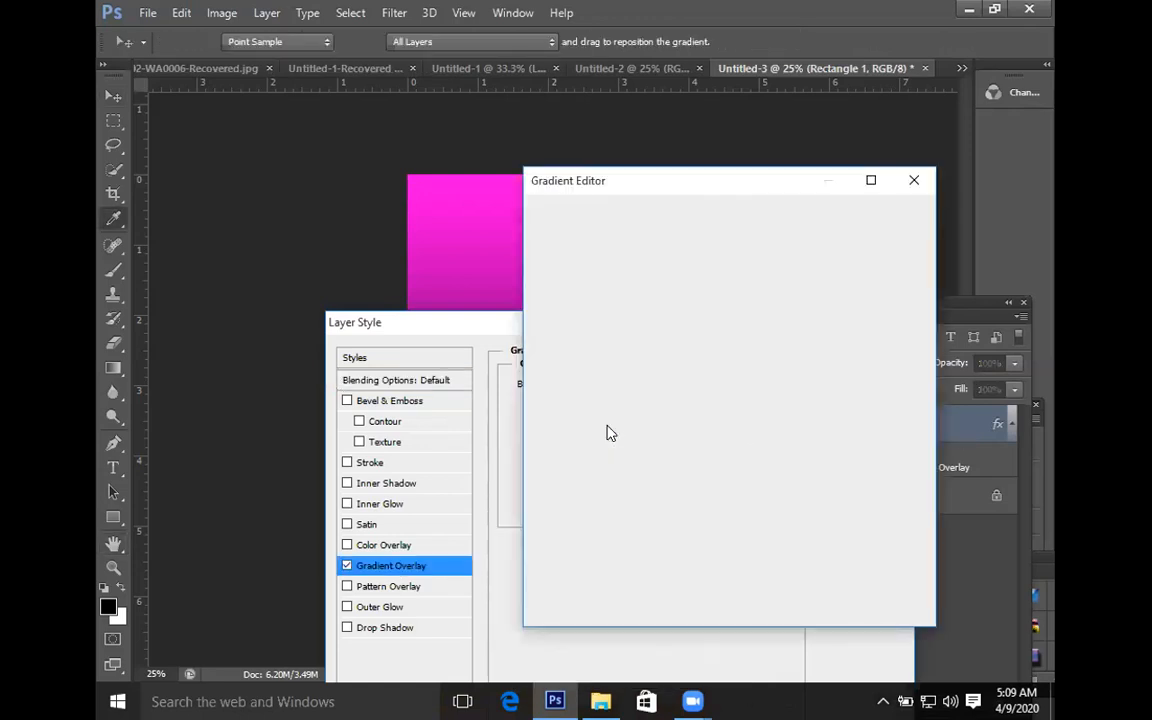
{"action": "left_click_drag", "start_coordinate": [549, 501], "coordinate": [712, 501]}
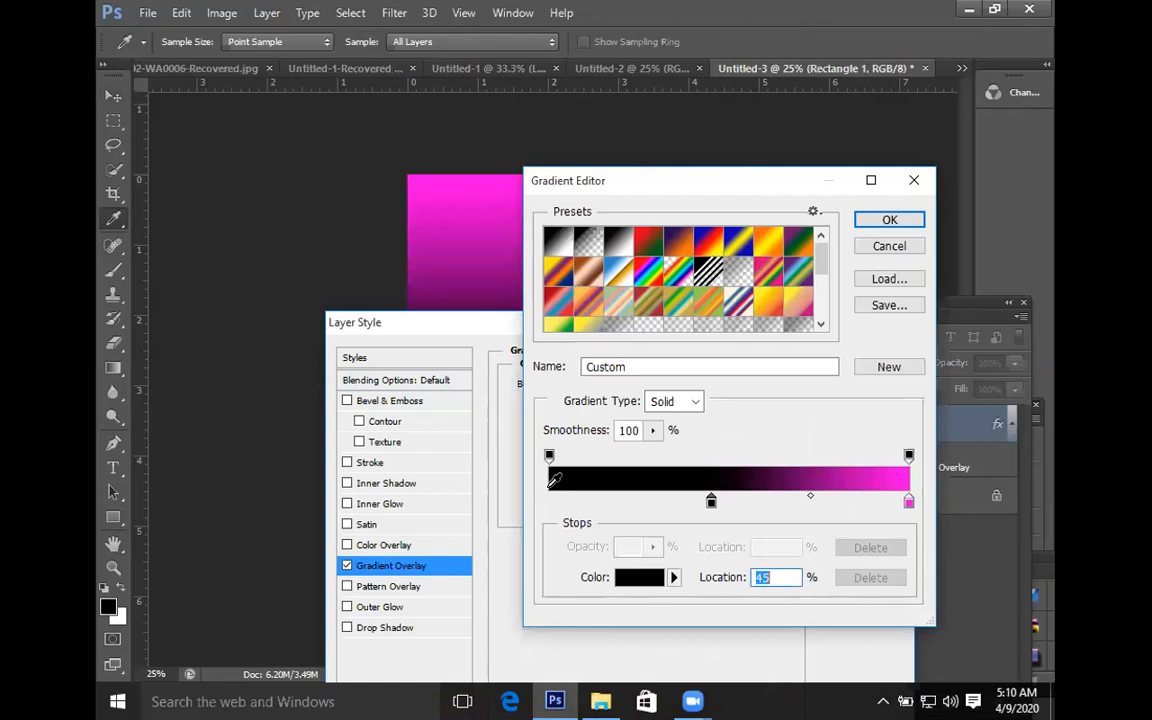
{"action": "left_click", "coordinate": [549, 499]}
{"action": "double_click", "coordinate": [549, 500]}
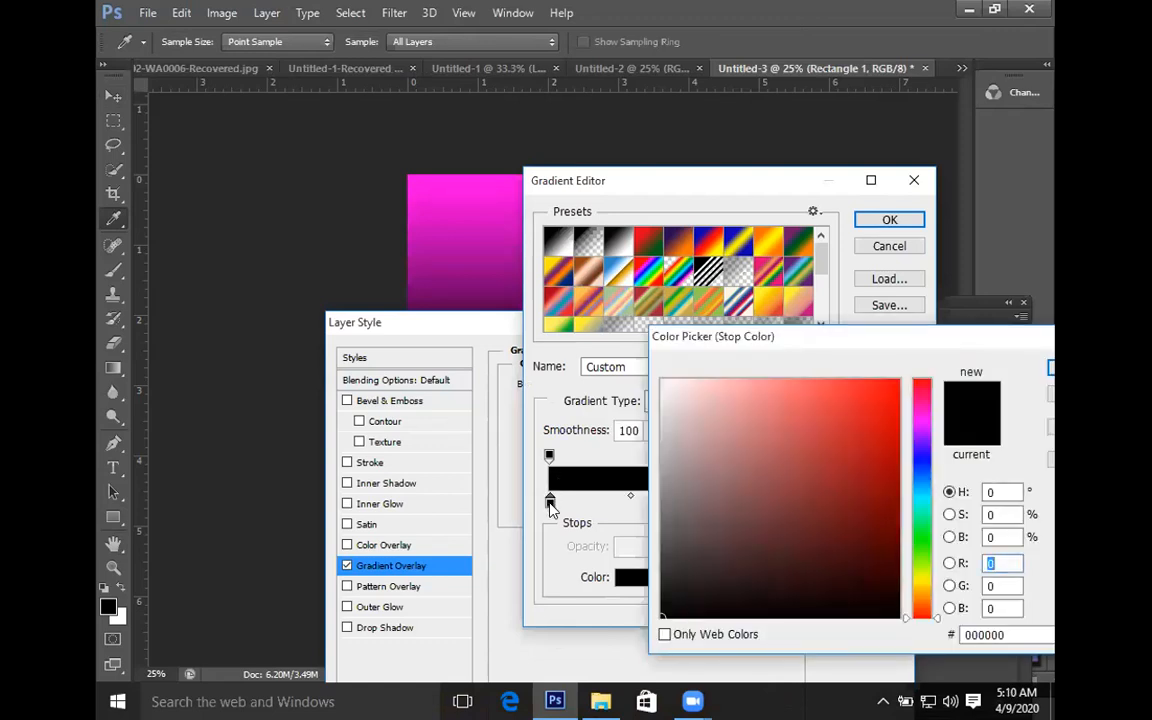
{"action": "left_click", "coordinate": [897, 383]}
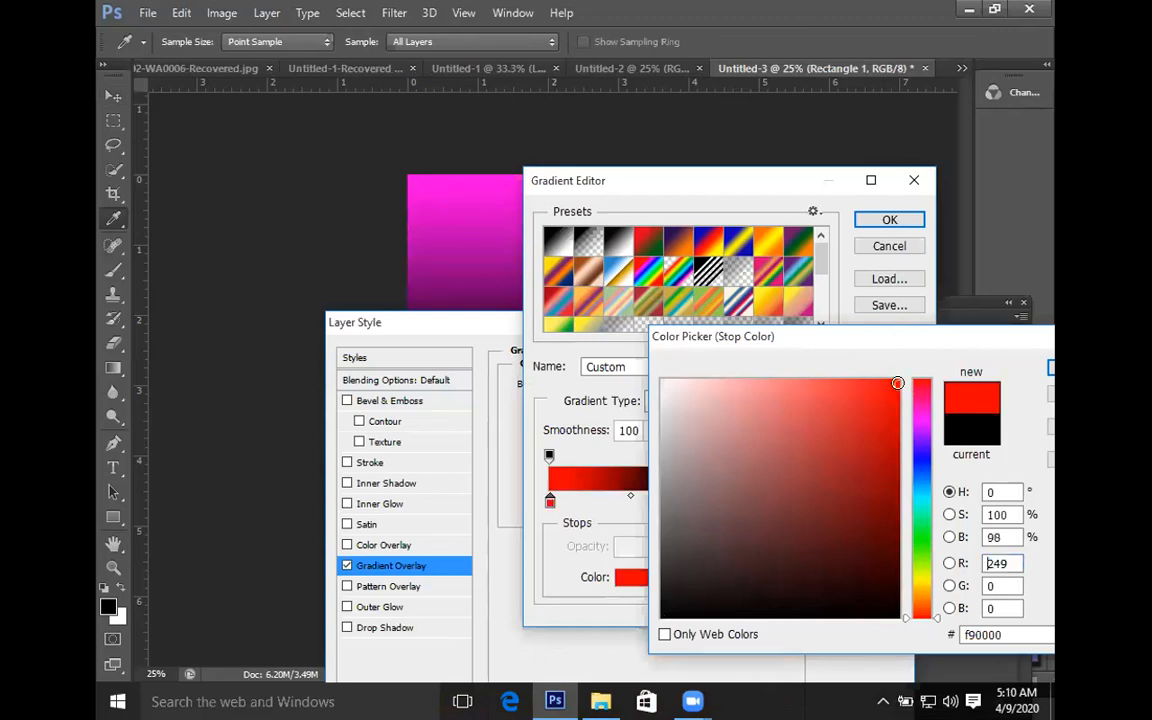
{"action": "key", "text": "Return"}
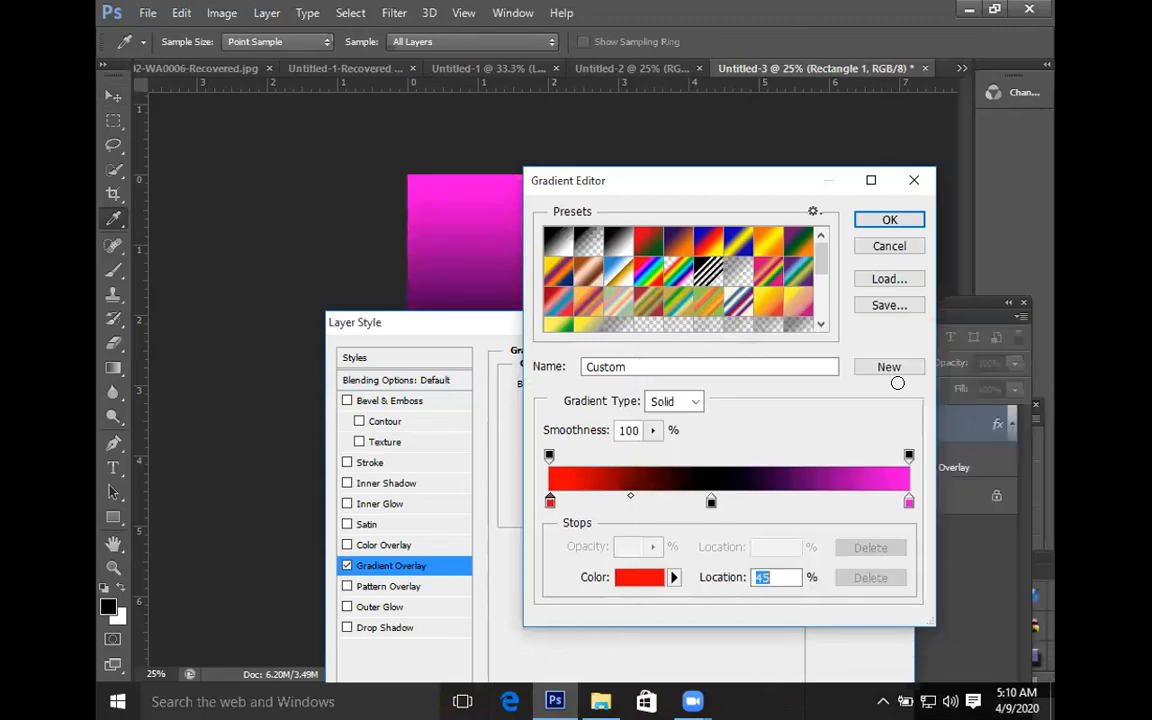
Step: Set the magenta stop's location to 61% and add a dark blue (000f45) stop near the gradient's end
{"action": "left_click_drag", "start_coordinate": [908, 503], "coordinate": [767, 498]}
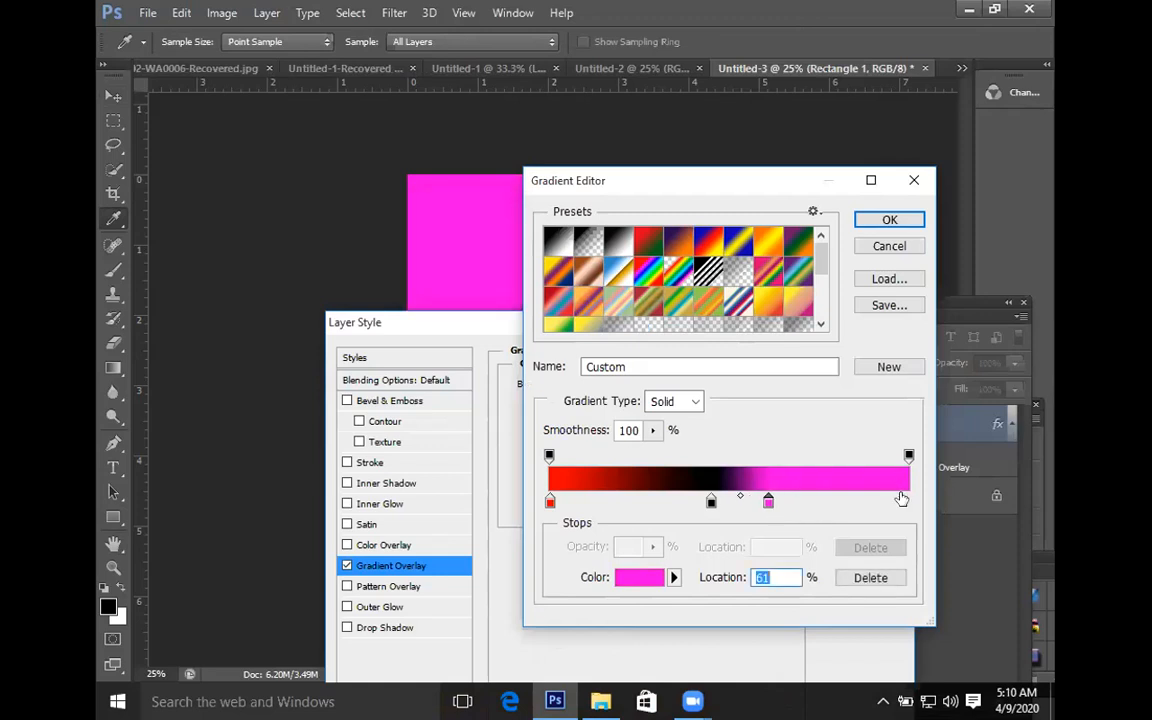
{"action": "double_click", "coordinate": [901, 498]}
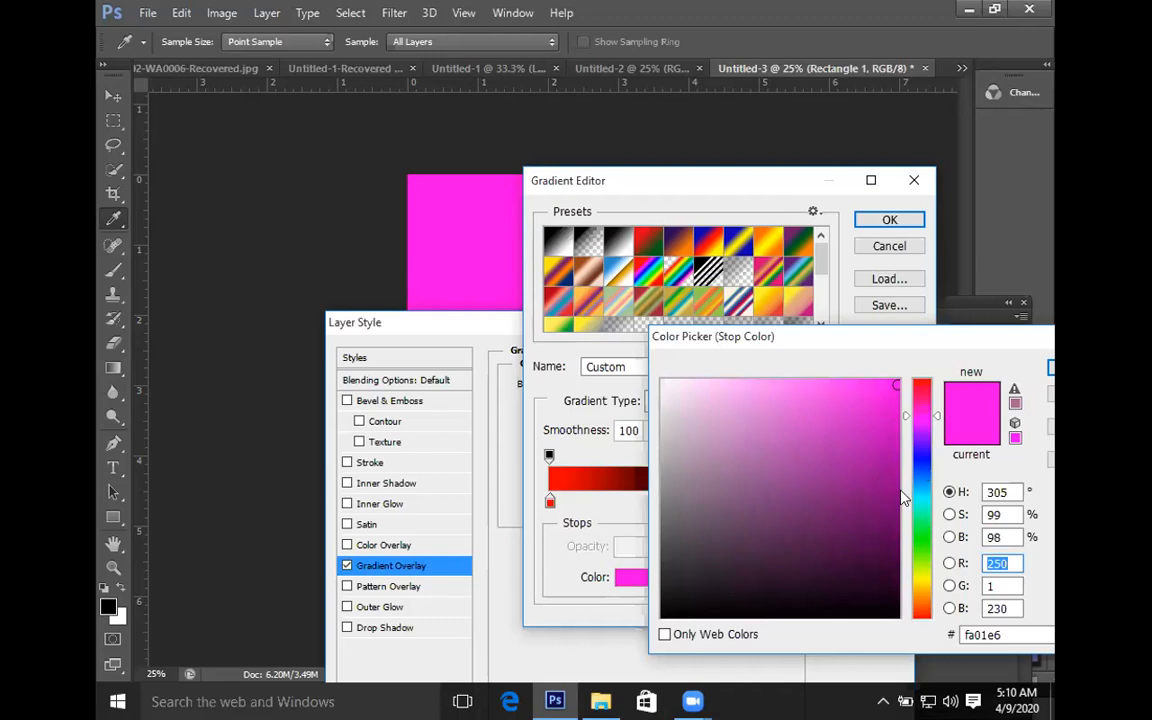
{"action": "left_click", "coordinate": [922, 467]}
{"action": "left_click", "coordinate": [899, 496]}
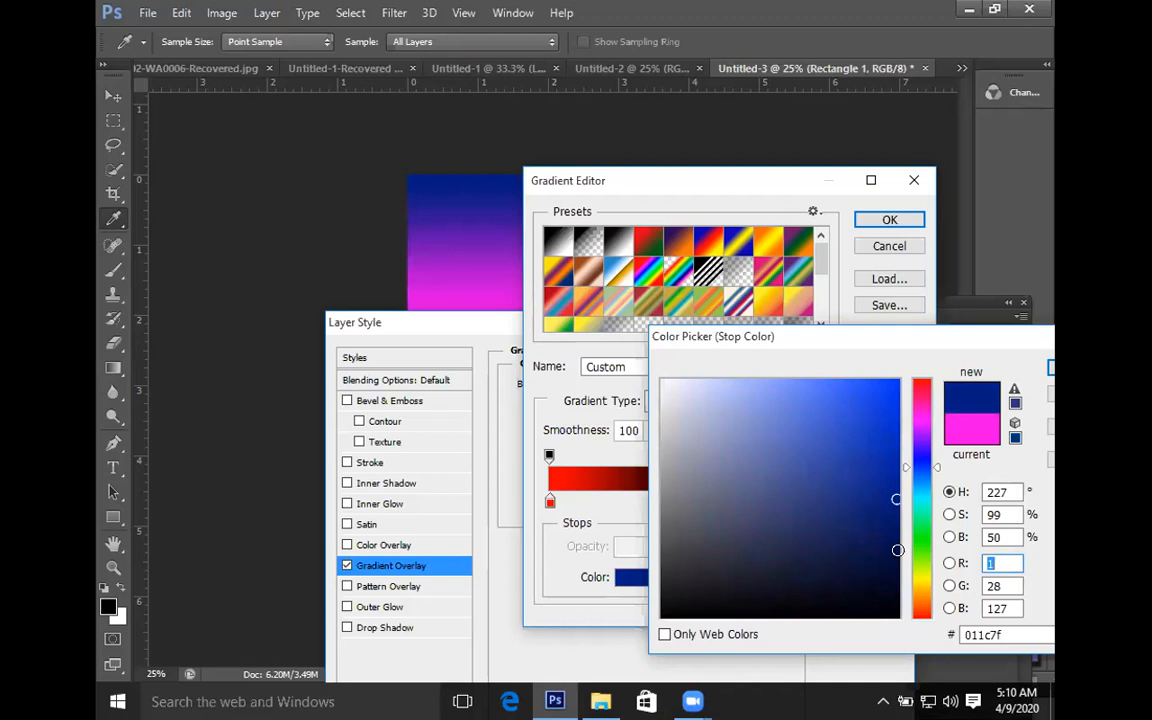
{"action": "left_click", "coordinate": [897, 554]}
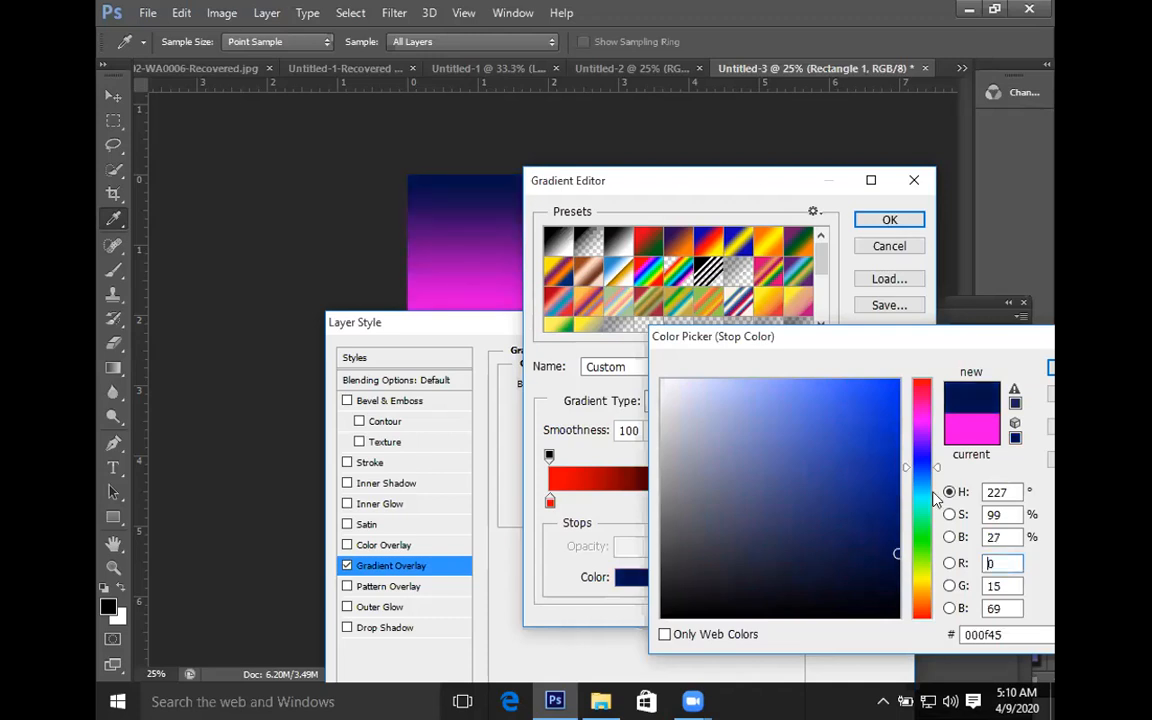
{"action": "key", "text": "Return"}
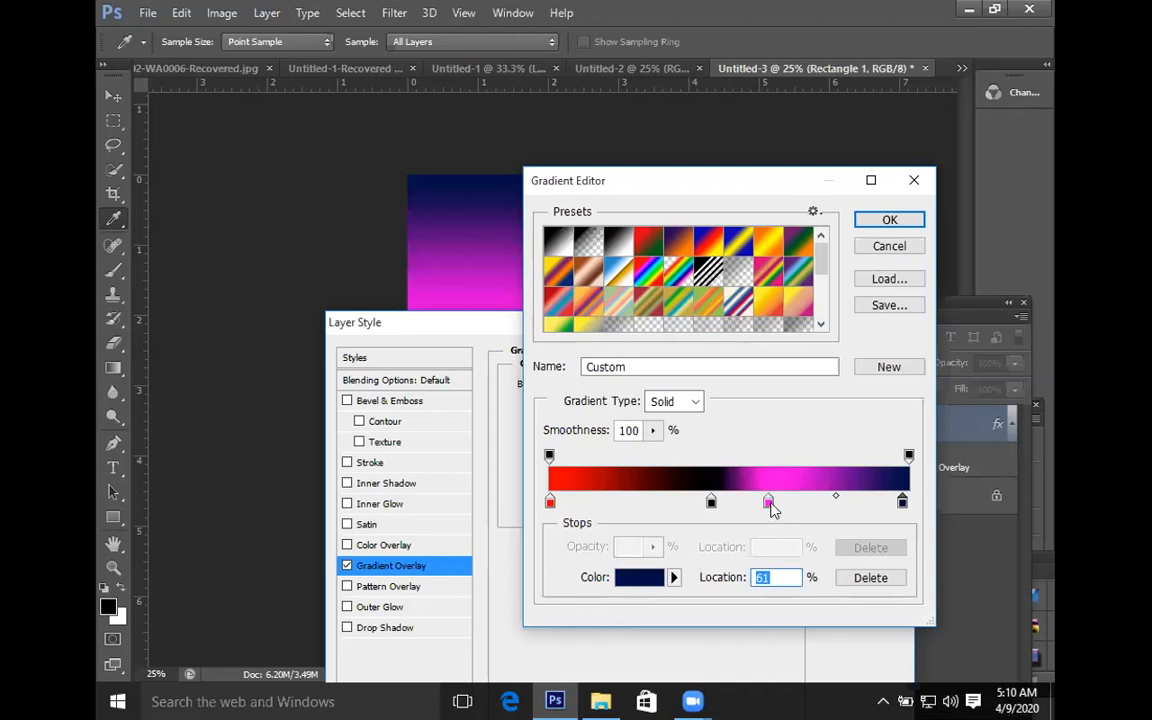
Step: Shift the magenta stop toward the dark blue end and the black stop toward the red end, and apply the four-colour overlay
{"action": "left_click_drag", "start_coordinate": [770, 503], "coordinate": [787, 507]}
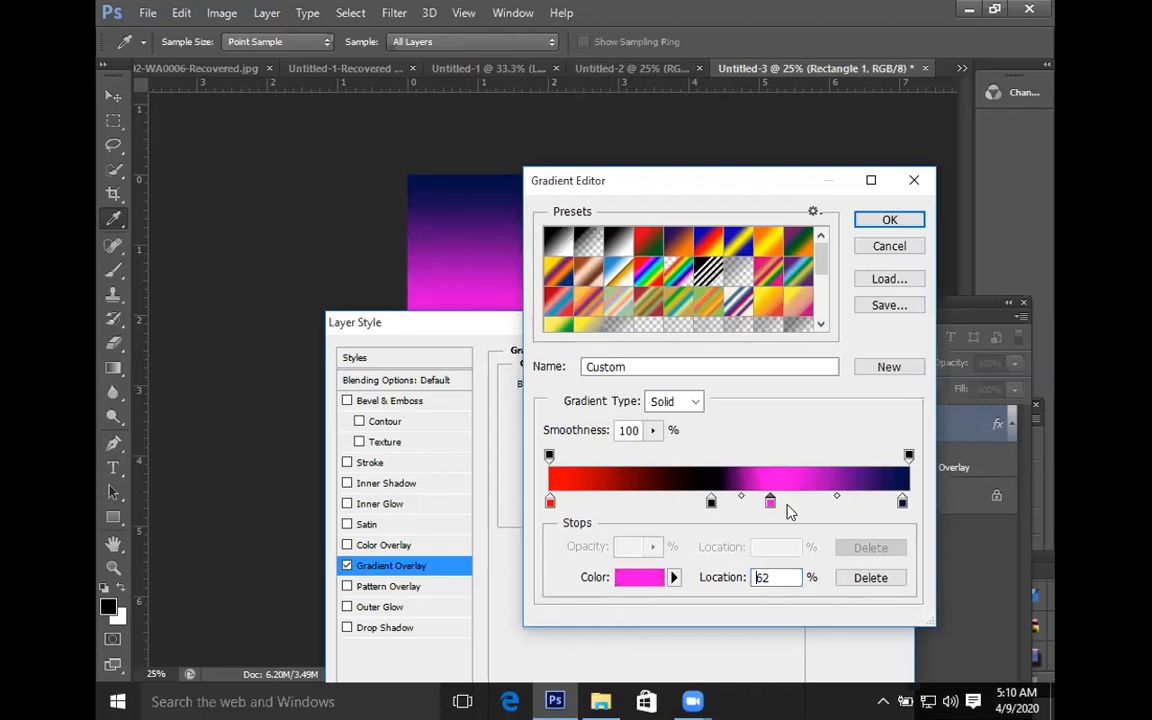
{"action": "left_click_drag", "start_coordinate": [710, 508], "coordinate": [682, 511]}
{"action": "key", "text": "Return"}
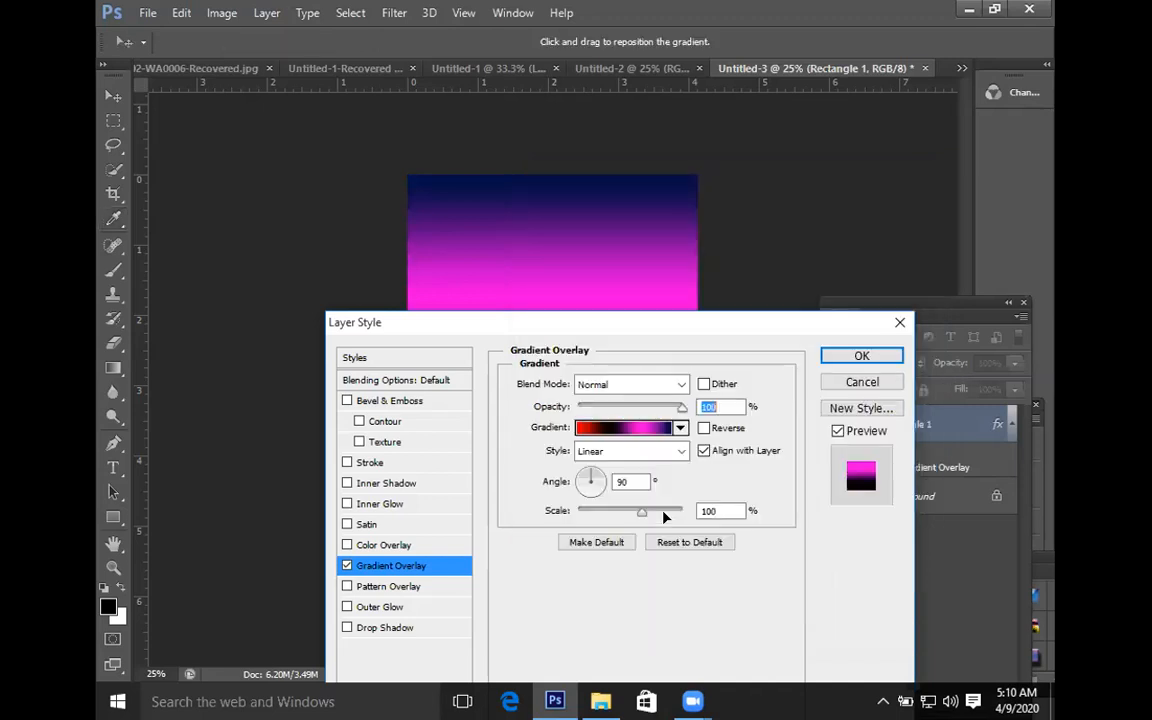
{"action": "key", "text": "Return"}
{"action": "left_click", "coordinate": [305, 510]}
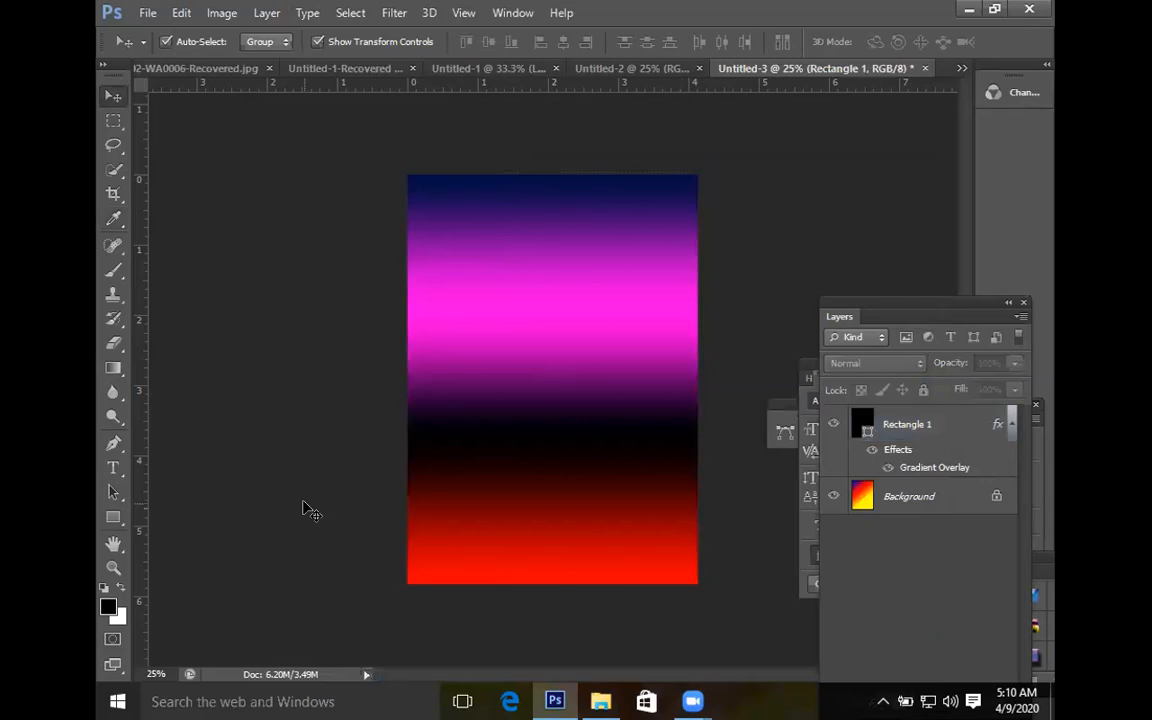